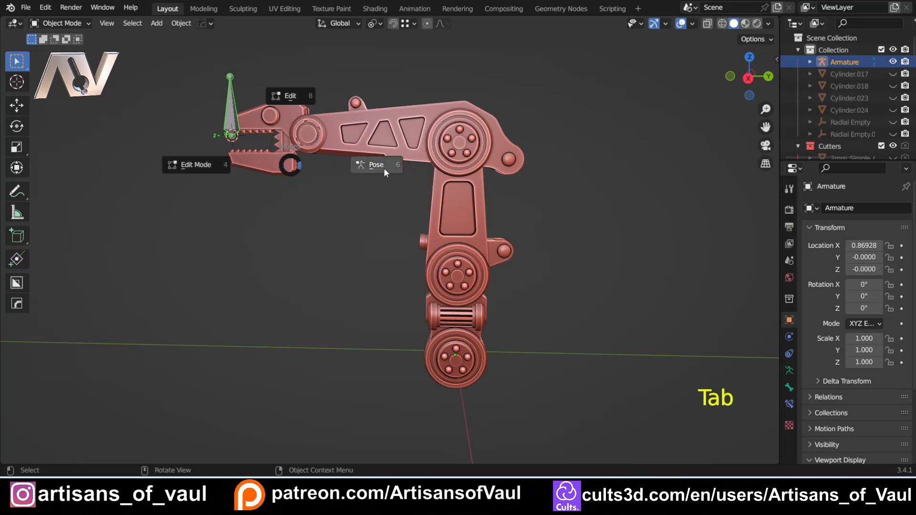
- Switch the armature to Pose Mode and try moving the claw's control bone to test how the arm follows
left_click(381, 167)
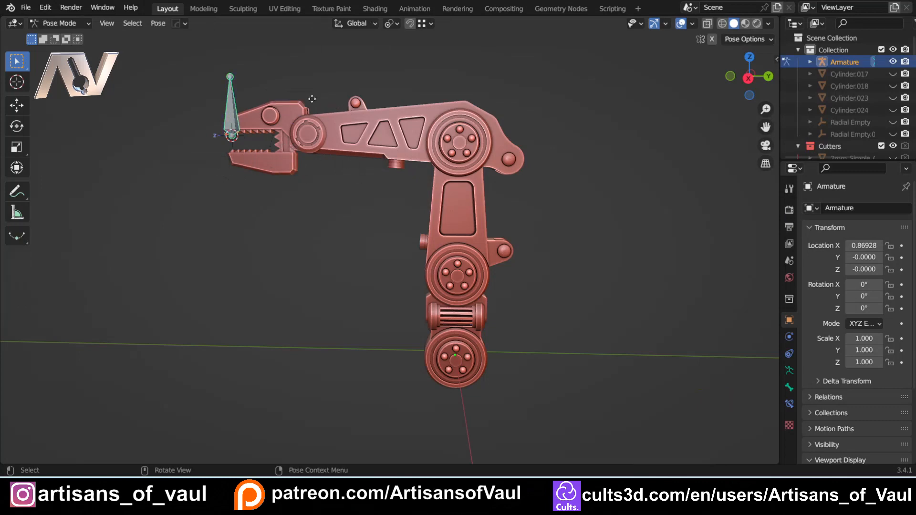
key("g")
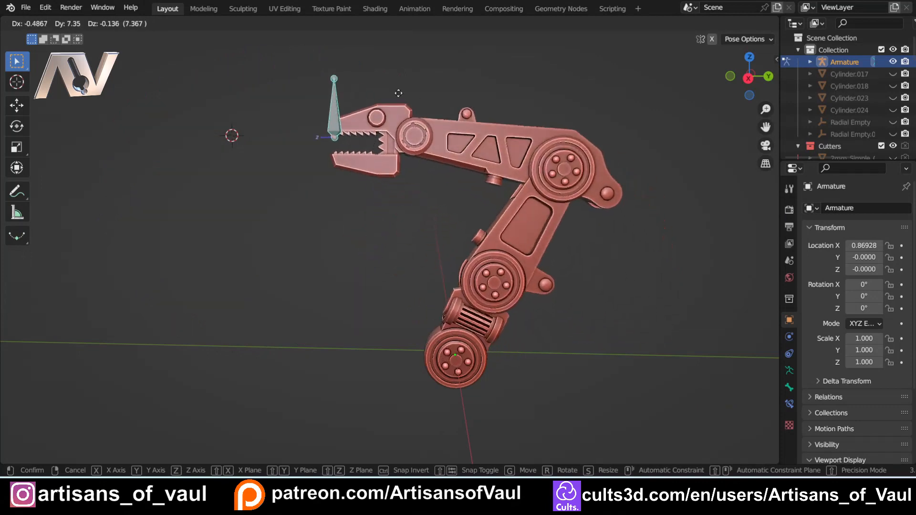
left_click(470, 140)
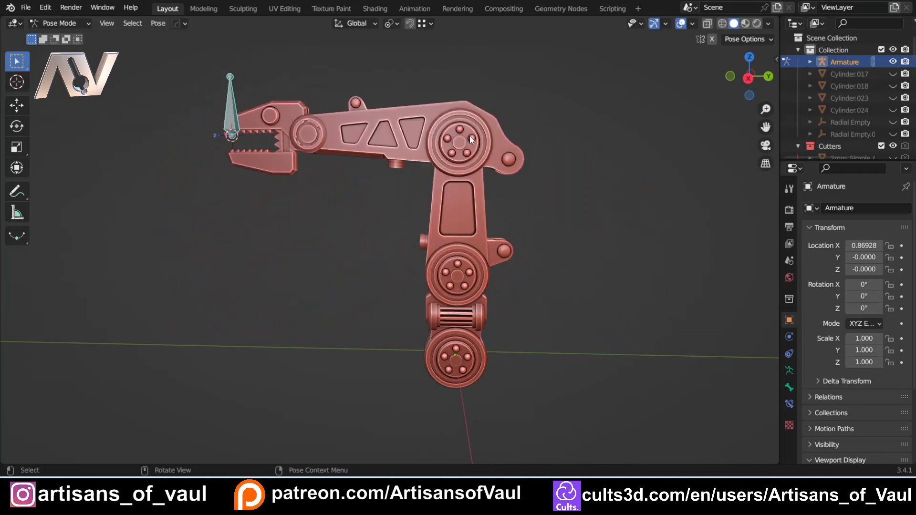
scroll(348, 208, "up", 4, "shift")
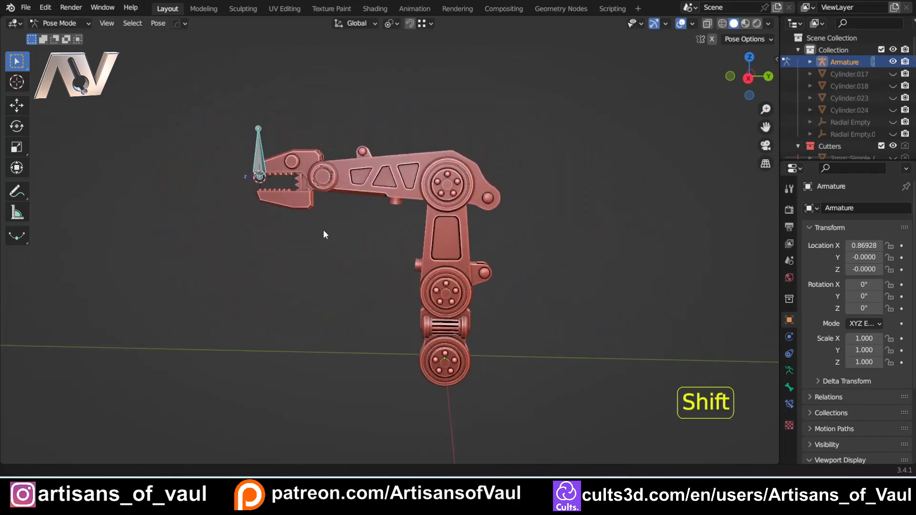
middle_click_drag(400, 257, 408, 243)
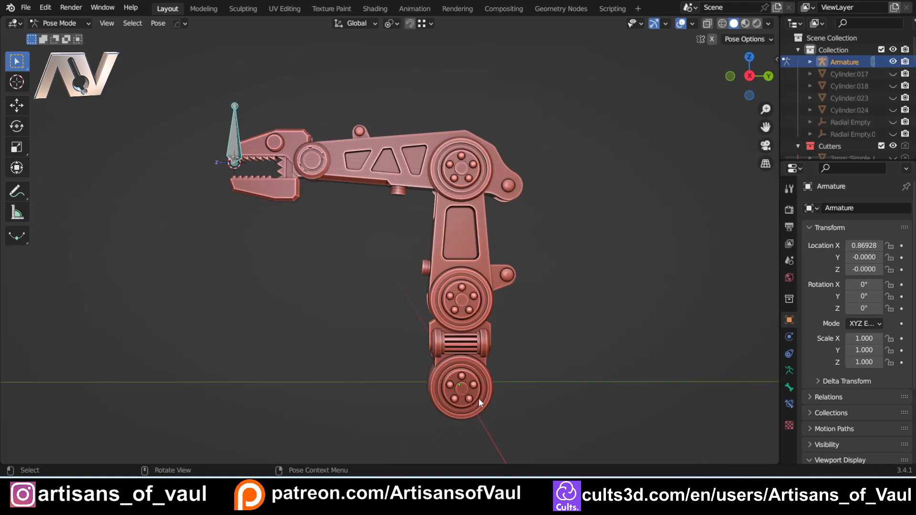
- Return to Object Mode and unhide Cylinder.017, Cylinder.018, Cylinder.023, Cylinder.024 and the cable
key("Tab")
left_click(405, 165)
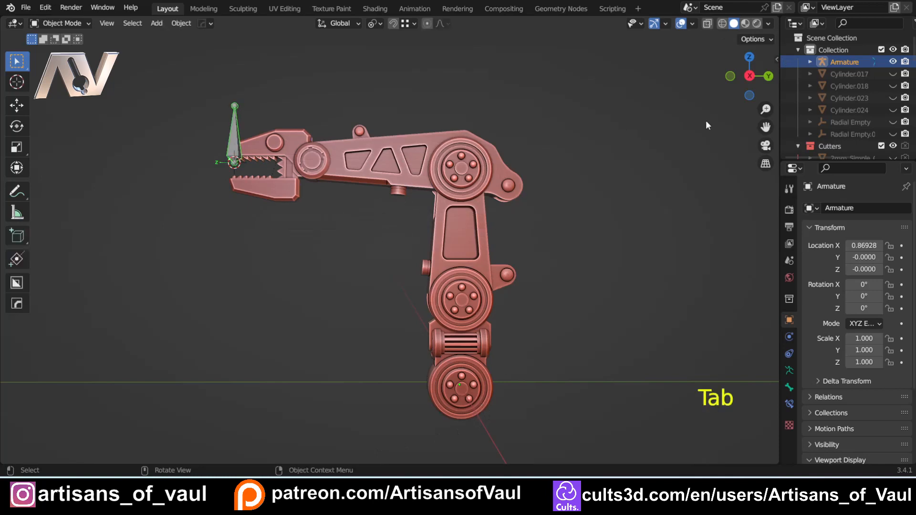
left_click(893, 73)
left_click(892, 86)
left_click(893, 98)
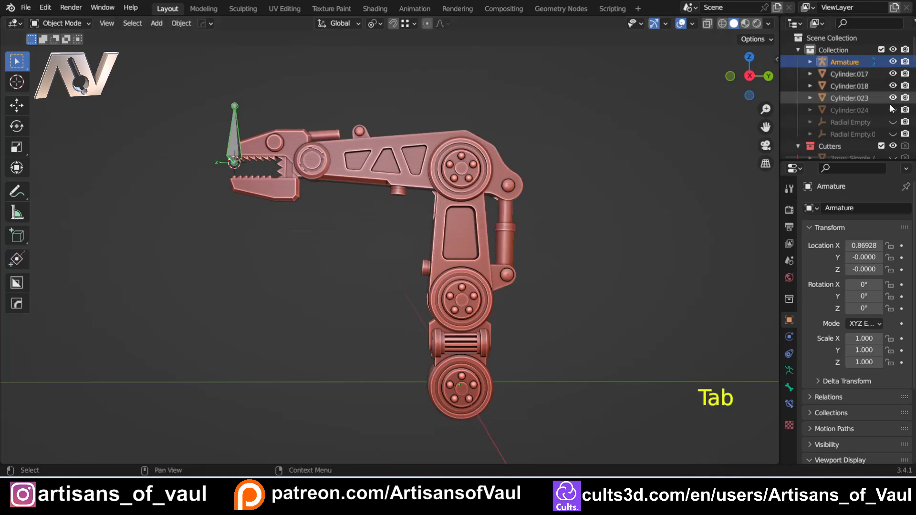
left_click(892, 110)
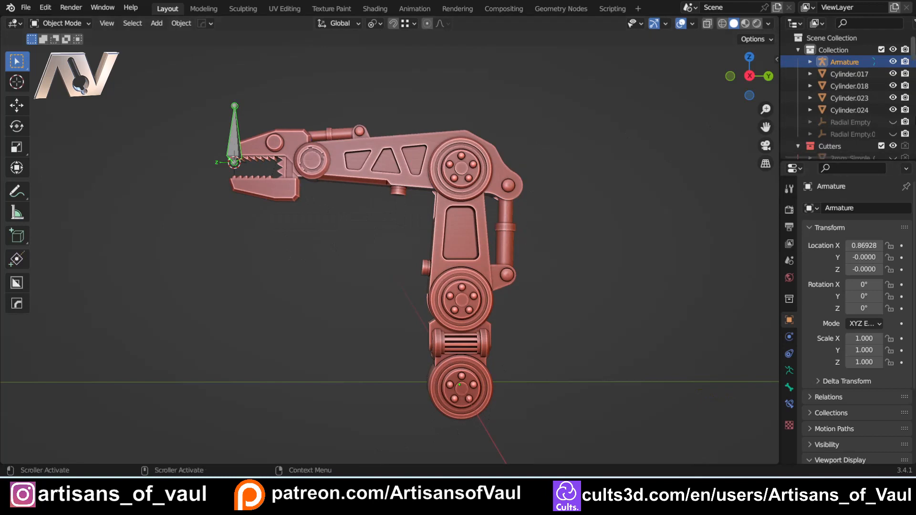
left_click_drag(913, 51, 914, 142)
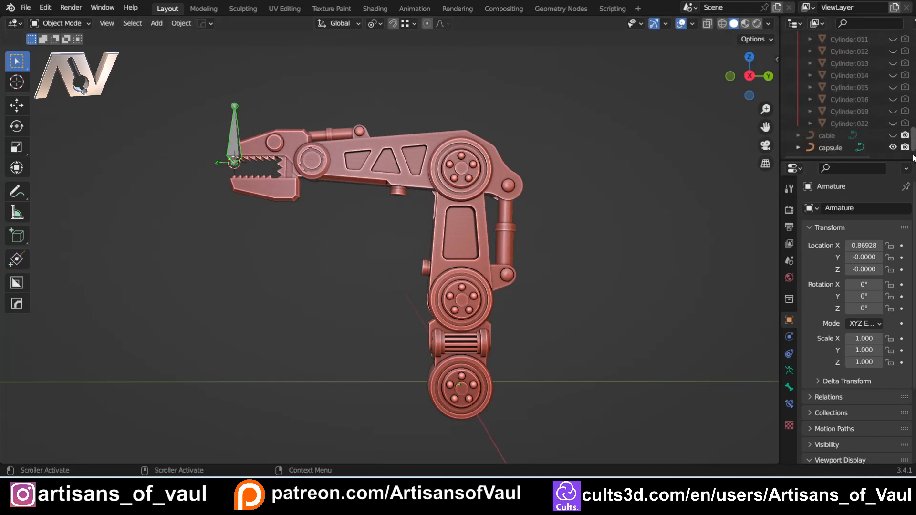
left_click(894, 135)
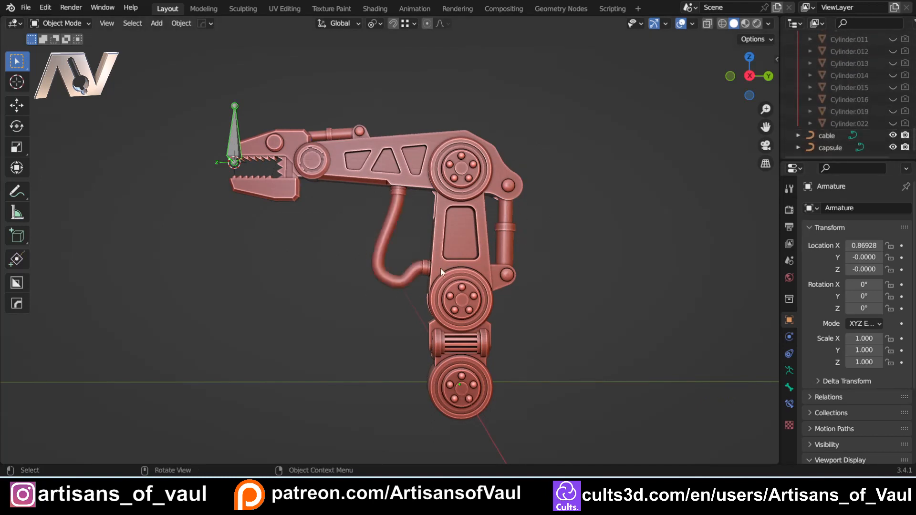
- Examine the cable and the piston cylinders behind the arm and above the claw
scroll(395, 323, "up", 2)
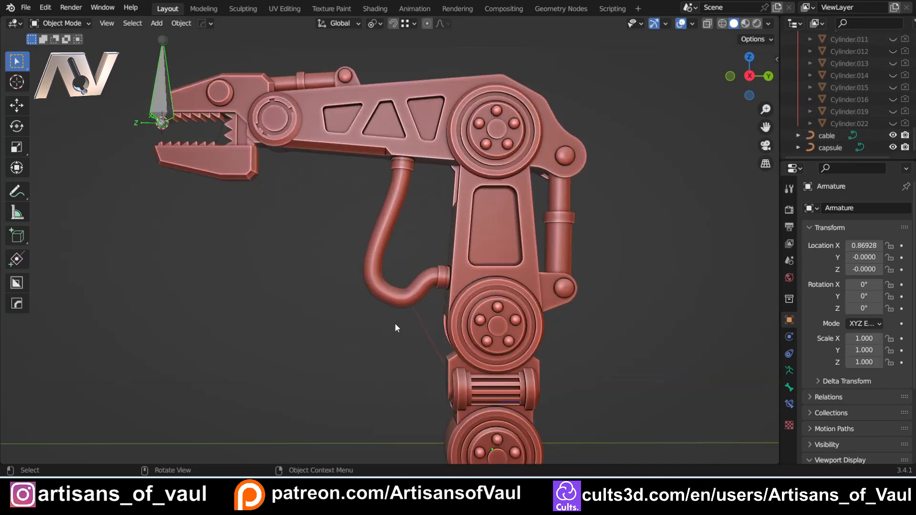
scroll(395, 323, "down", 1)
middle_click_drag(561, 225, 552, 237)
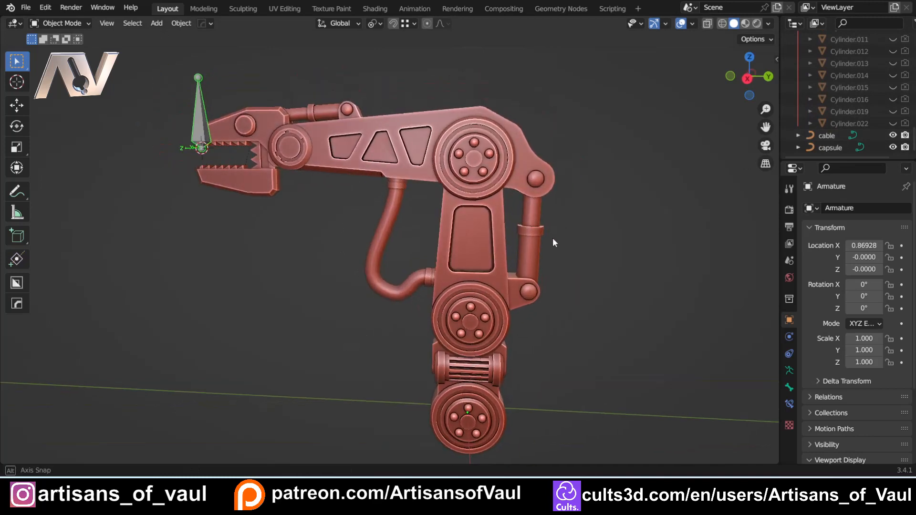
left_click(533, 212)
left_click(521, 234)
left_click(327, 115)
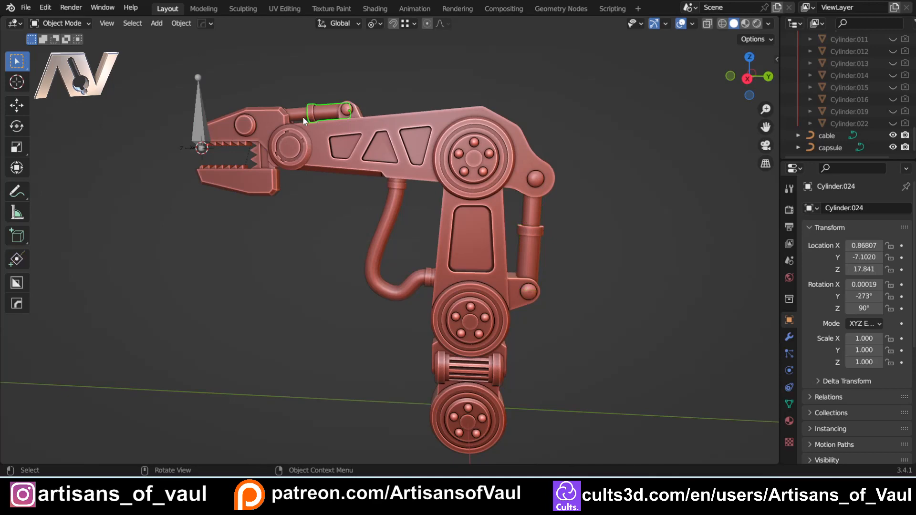
left_click(327, 114)
- Select the armature and switch it to Pose Mode
left_click(210, 136)
key("Tab")
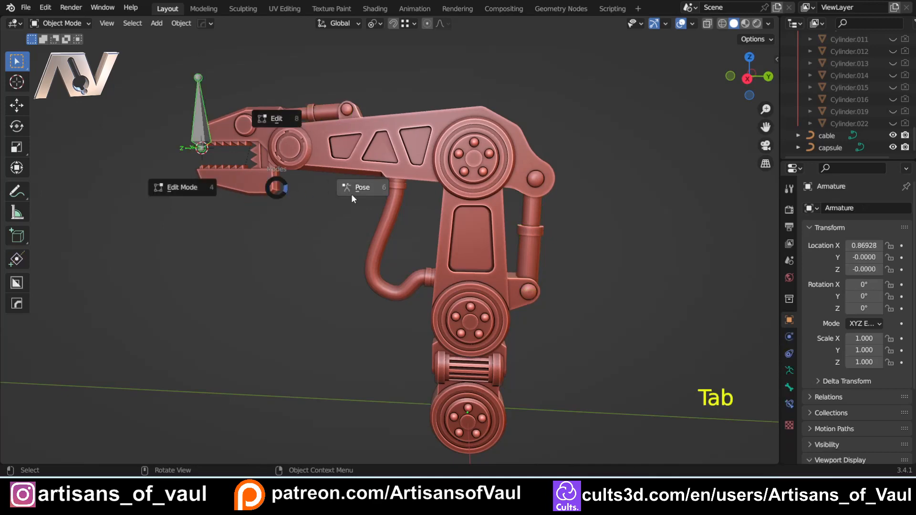
left_click(352, 196)
scroll(300, 231, "down", 1)
middle_click_drag(286, 223, 292, 216)
- Try moving the claw's control bone to check whether the pistons and cable follow the arm
left_click(229, 130)
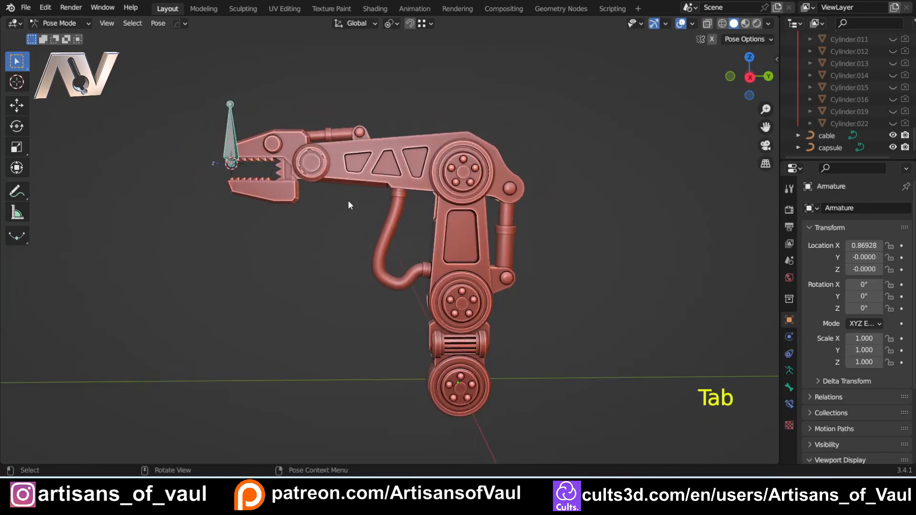
key("g")
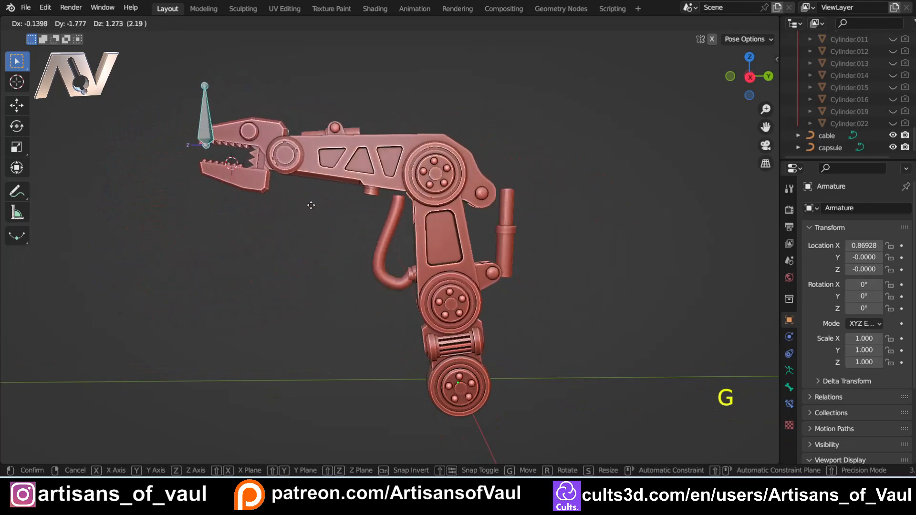
left_click(353, 200)
- Hide the cable object and reveal all hidden bones of the armature
middle_click_drag(565, 194, 531, 216, "shift")
left_click(893, 135)
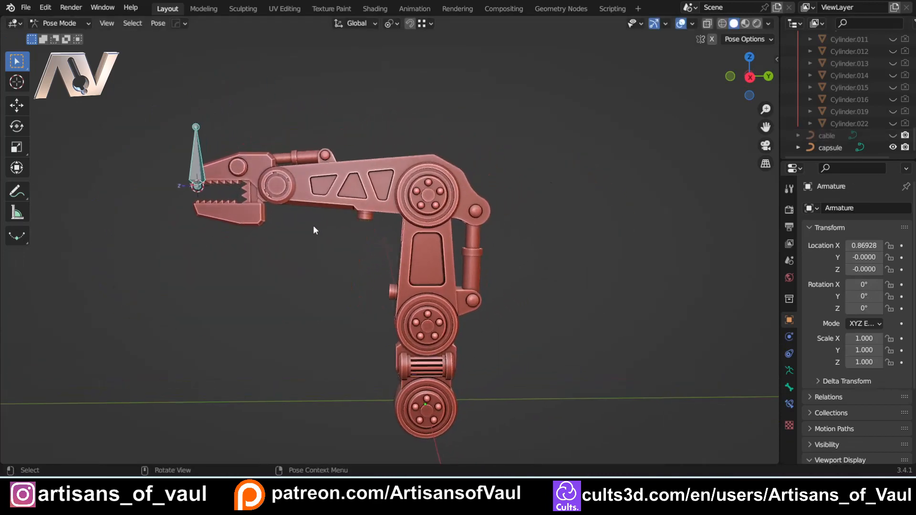
scroll(315, 226, "up", 2)
scroll(326, 201, "down", 2)
key("alt+h")
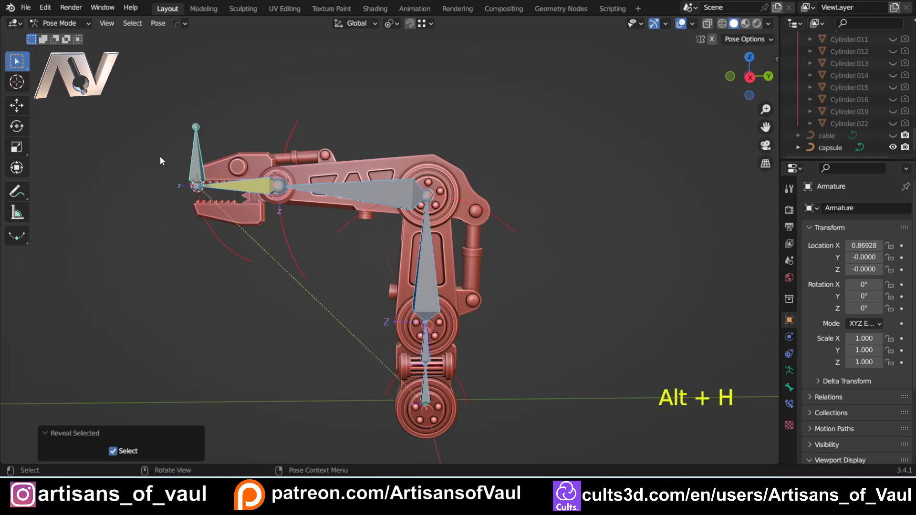
- Return to Object Mode, align the view straight along the X axis and check the individual piston parts by selecting them
key("Tab")
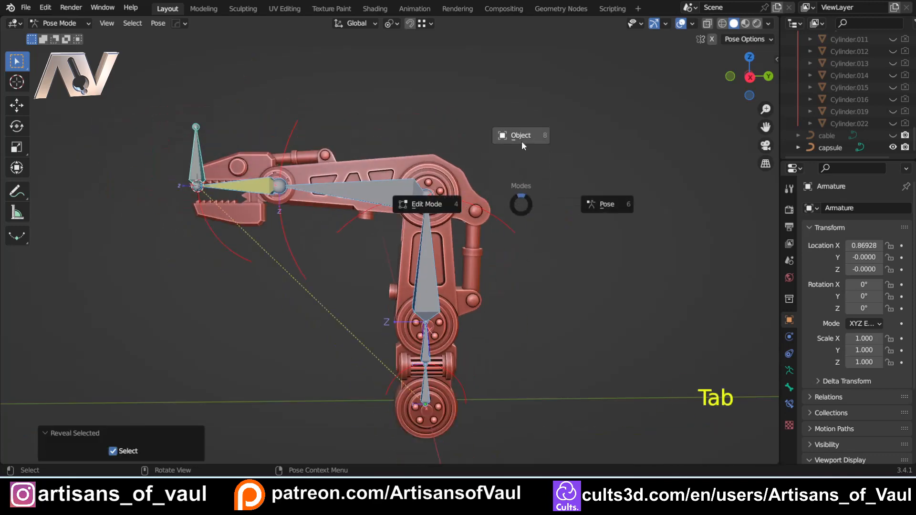
left_click(478, 276)
middle_click_drag(489, 271, 453, 262, "shift")
scroll(445, 270, "up", 1)
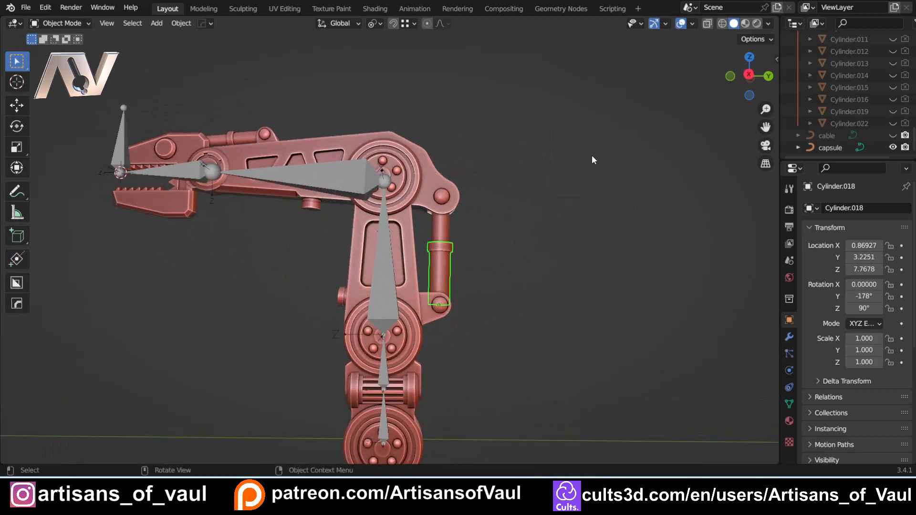
left_click(749, 75)
left_click(438, 232)
left_click(257, 141)
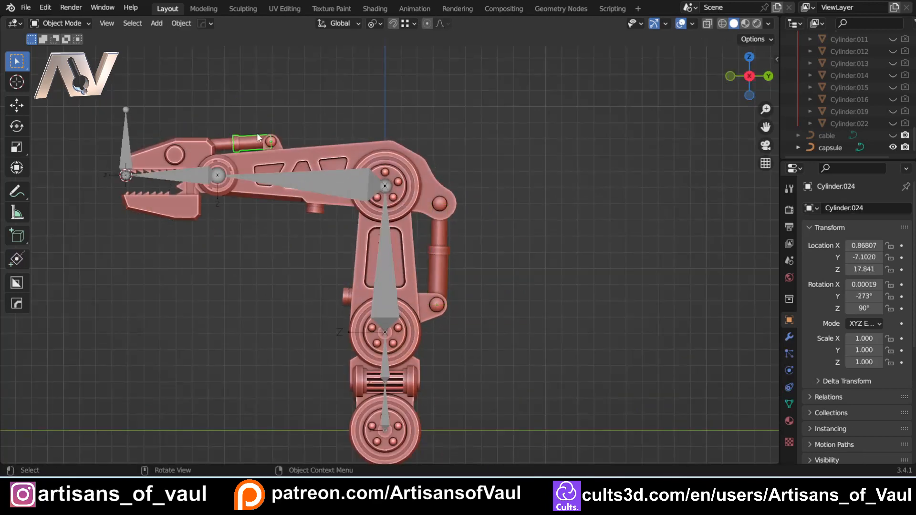
left_click(221, 145)
- Select the armature and open it in Edit Mode
left_click(394, 290)
scroll(394, 291, "up", 2)
scroll(394, 294, "down", 2)
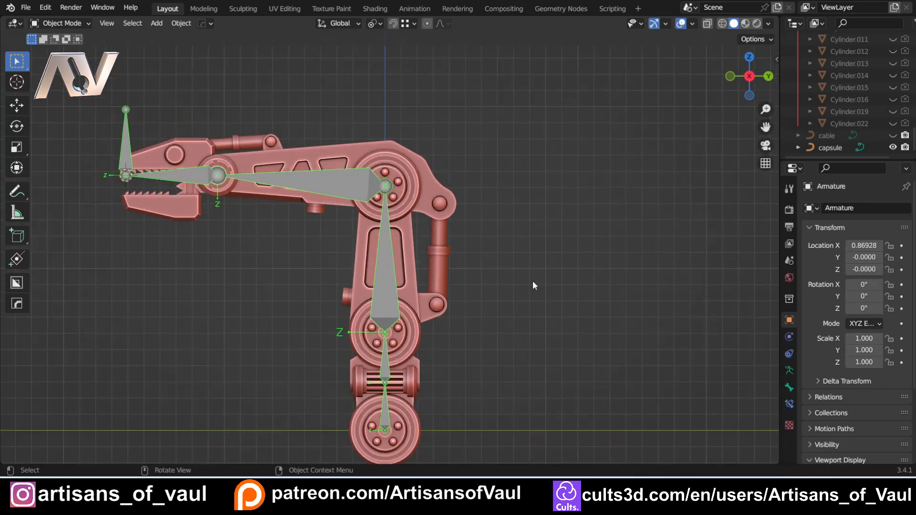
key("Tab")
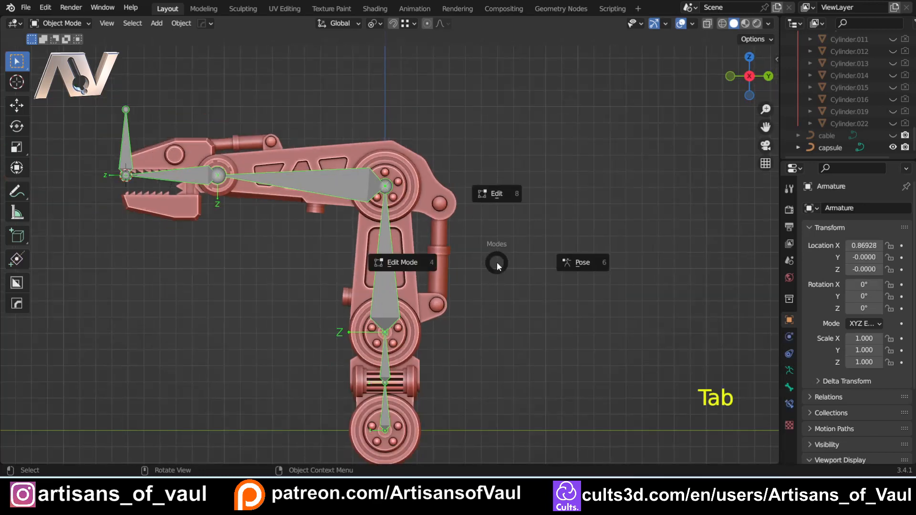
left_click(396, 263)
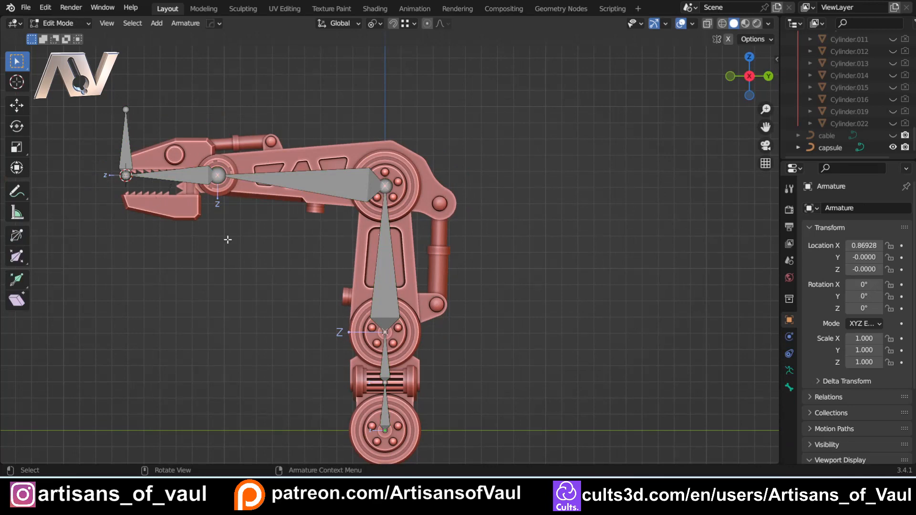
- Add a new bone at the 3D cursor by the claw tip and reposition the bone's tip over the upper jaw
middle_click_drag(177, 230, 351, 271, "shift")
scroll(318, 238, "up", 4)
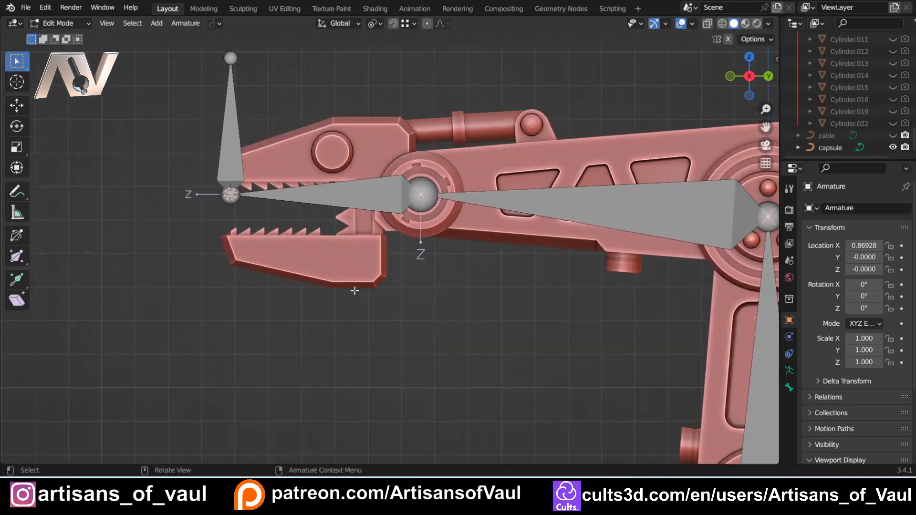
key("shift+a")
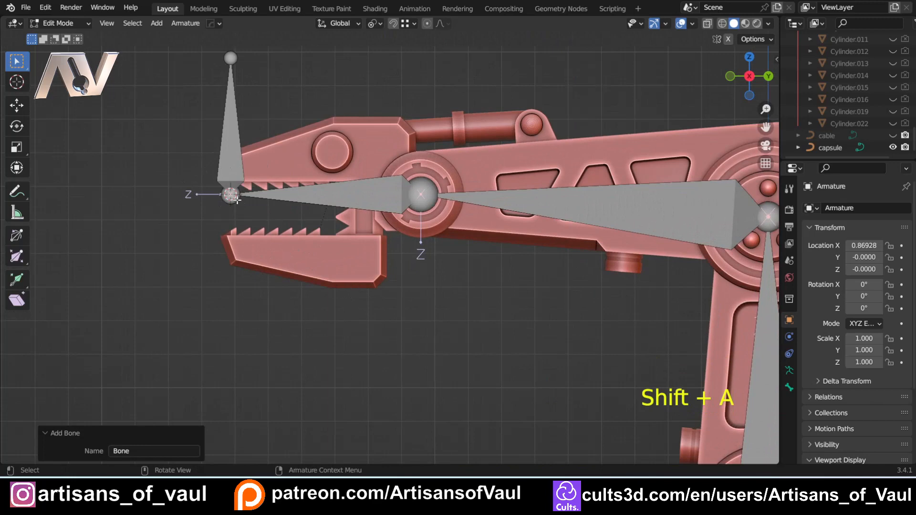
scroll(224, 184, "down", 2)
middle_click_drag(294, 237, 203, 225, "shift")
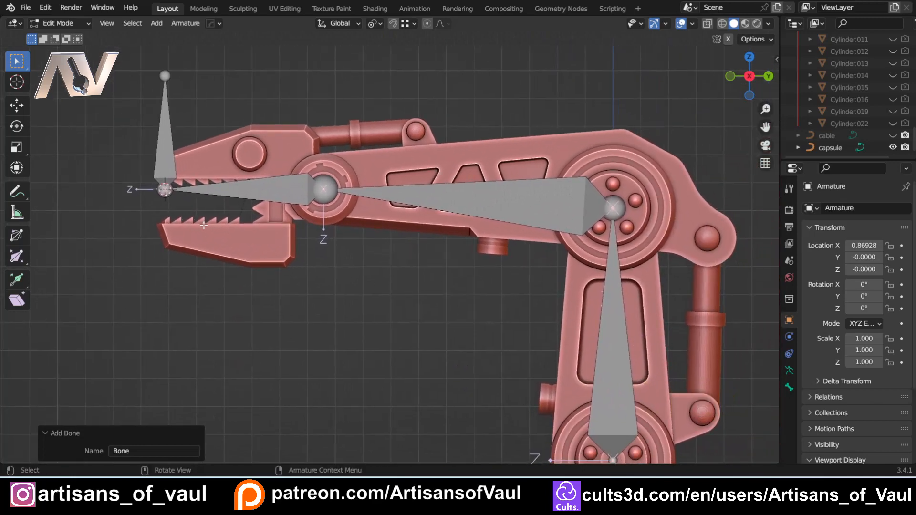
key("g")
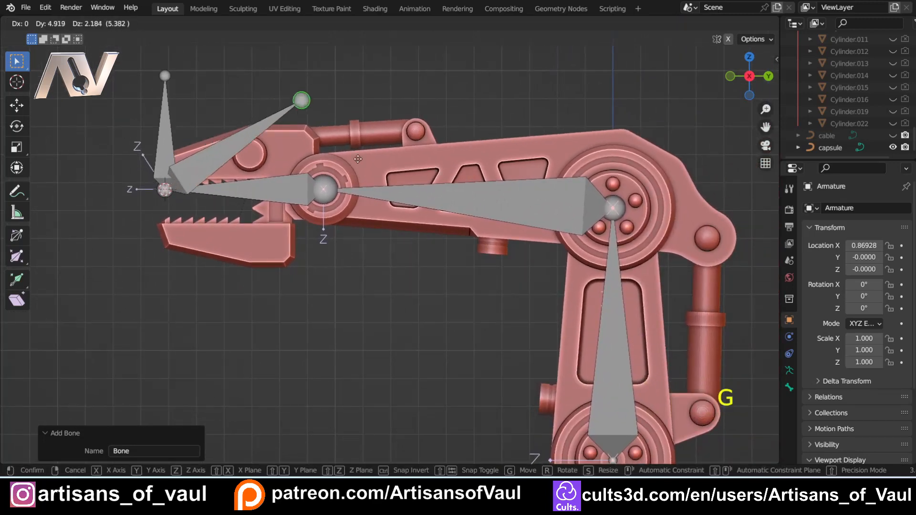
left_click(283, 142)
- Move the whole new bone about 17.7 in Y and -6 in Z, beside the piston behind the upright arm
left_click(206, 138)
middle_click_drag(342, 257, 205, 223, "shift")
key("g")
left_click(679, 380)
- Delete the newly added bone beside the rear piston
middle_click_drag(352, 269, 281, 258, "shift")
scroll(287, 260, "down", 4)
scroll(366, 296, "up", 2)
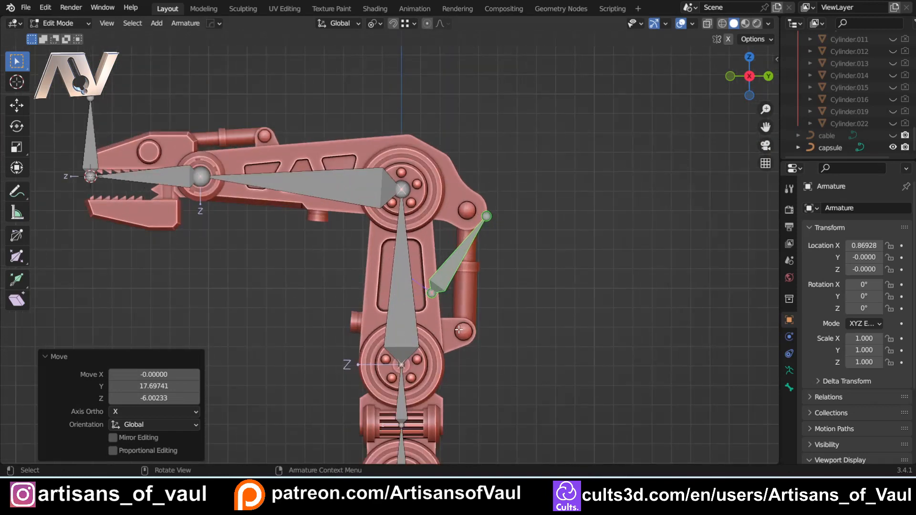
key("Delete")
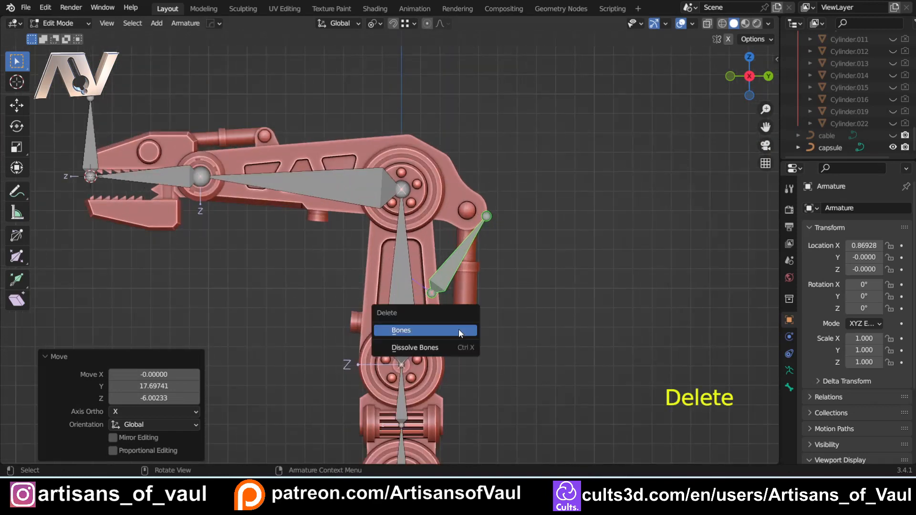
left_click(458, 330)
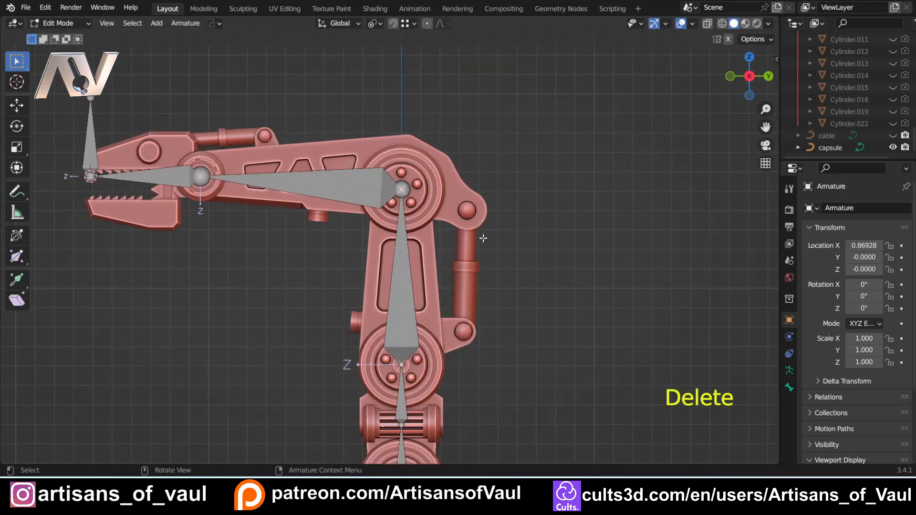
- Leave Edit Mode, select the rear piston's lower sleeve Cylinder.018 and isolate it in local view
key("Tab")
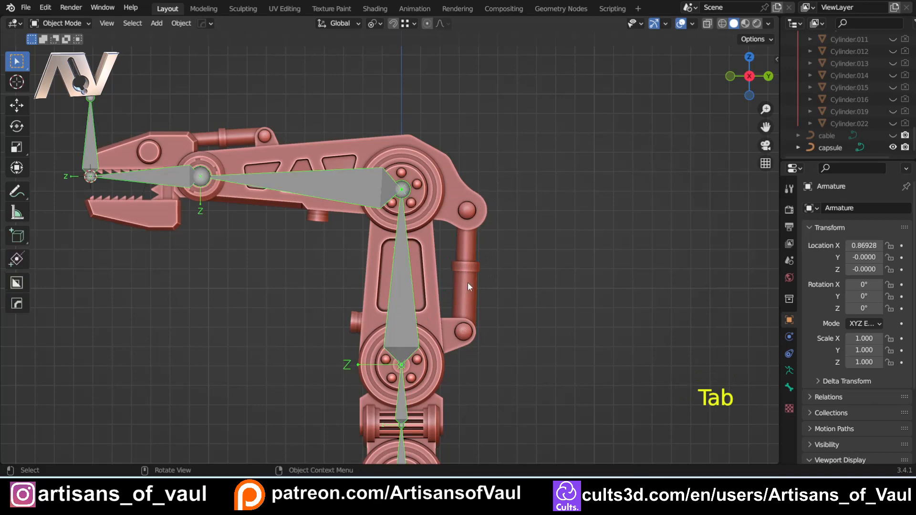
left_click(469, 287)
middle_click_drag(492, 302, 423, 235, "shift")
scroll(422, 236, "up", 1)
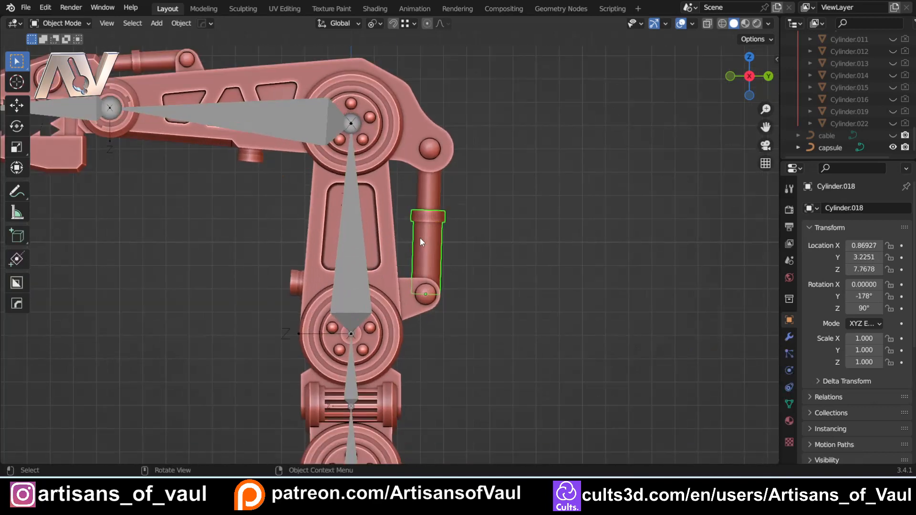
scroll(419, 243, "up", 2)
middle_click_drag(465, 279, 449, 291)
key("KP_Divide")
- Snap the 3D cursor to the isolated sleeve's origin at its base and switch to orthographic projection
middle_click_drag(394, 356, 415, 336)
key("shift+s")
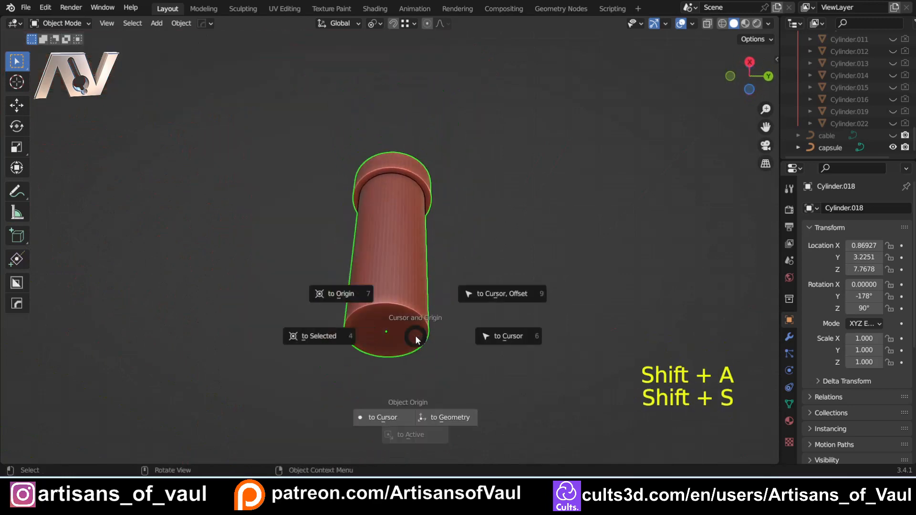
left_click(326, 339)
key("KP_5")
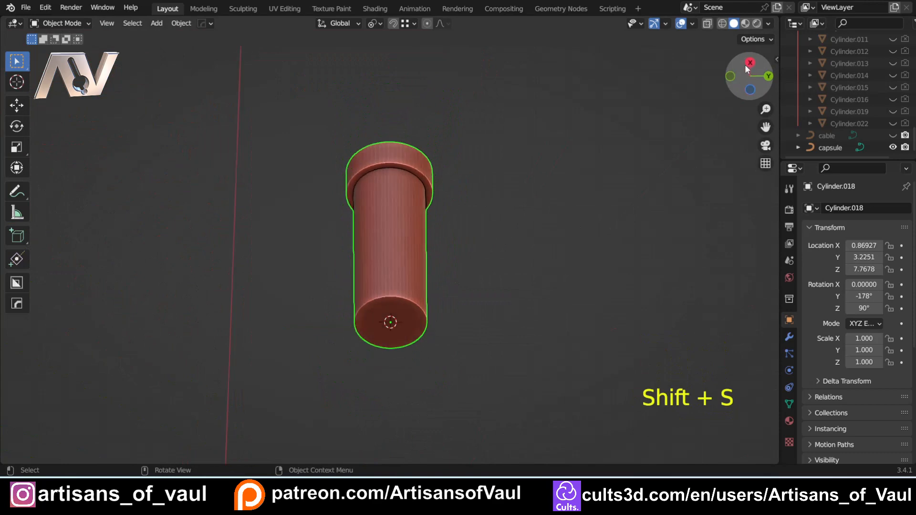
- Leave local view, enter Edit Mode on the armature and add a bone at the 3D cursor on the rear piston's base
key("KP_Divide")
left_click(366, 249)
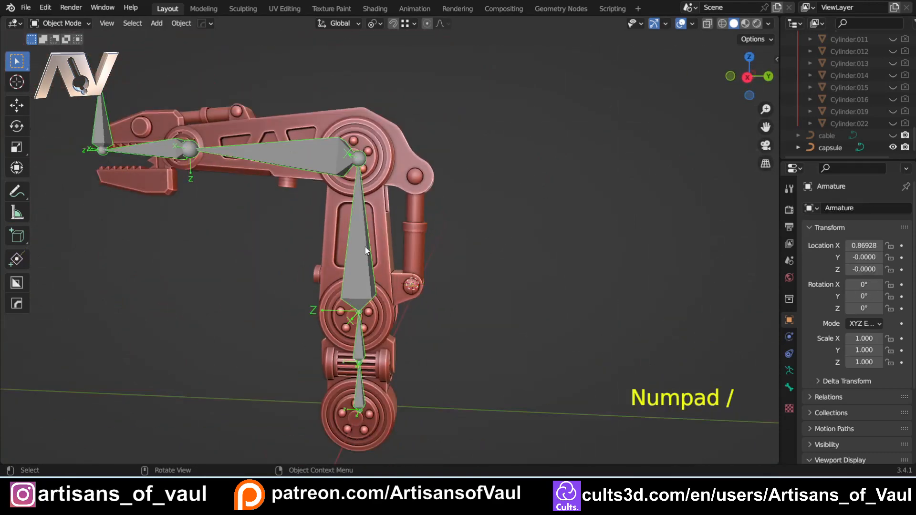
key("Tab")
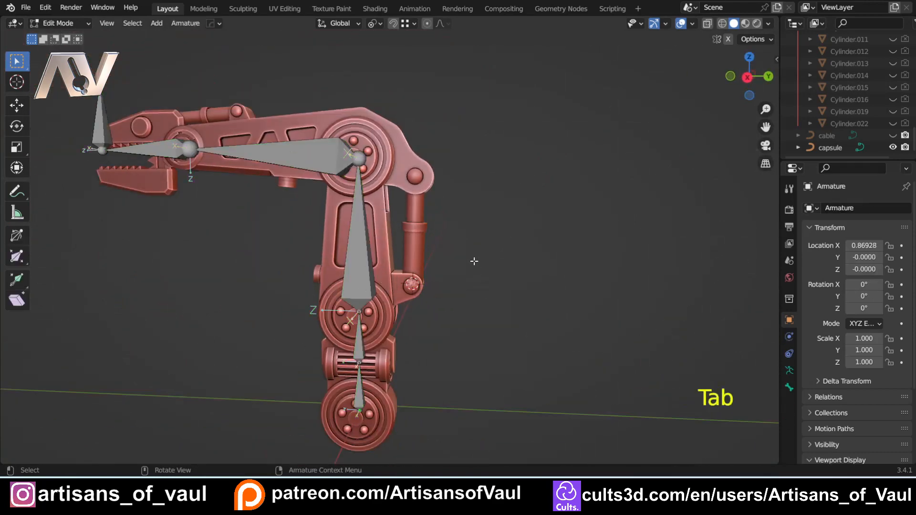
key("shift+a")
scroll(399, 291, "up", 3)
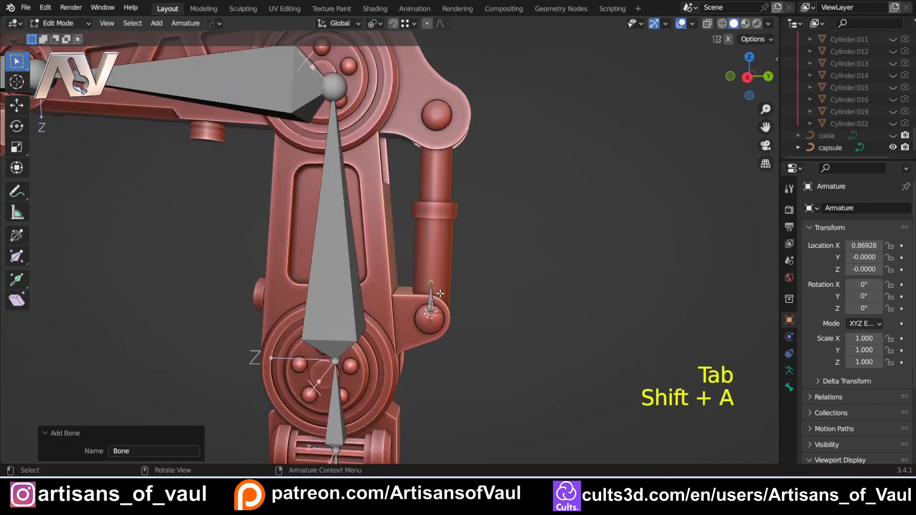
- Scale the new rear piston bone uniformly by about 2.671 and view it from the side
scroll(440, 293, "up", 2)
middle_click_drag(469, 320, 419, 253, "shift")
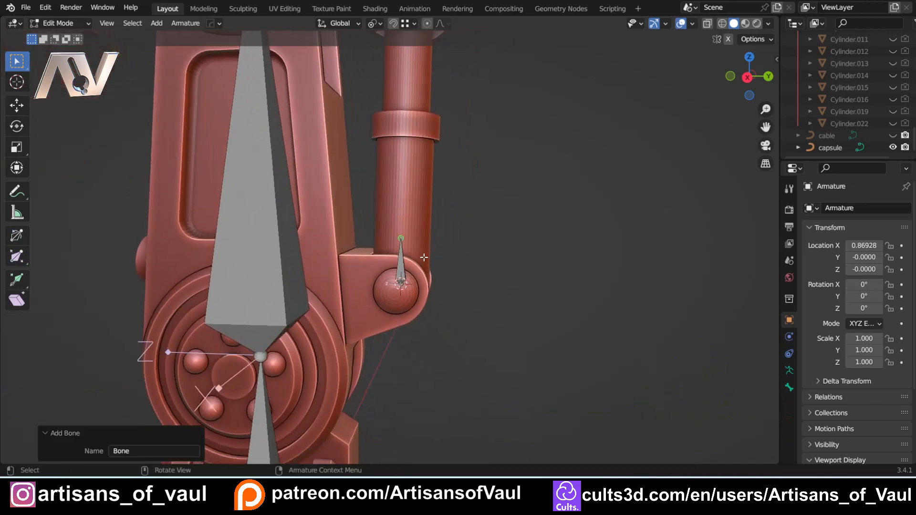
left_click(404, 255)
key("s")
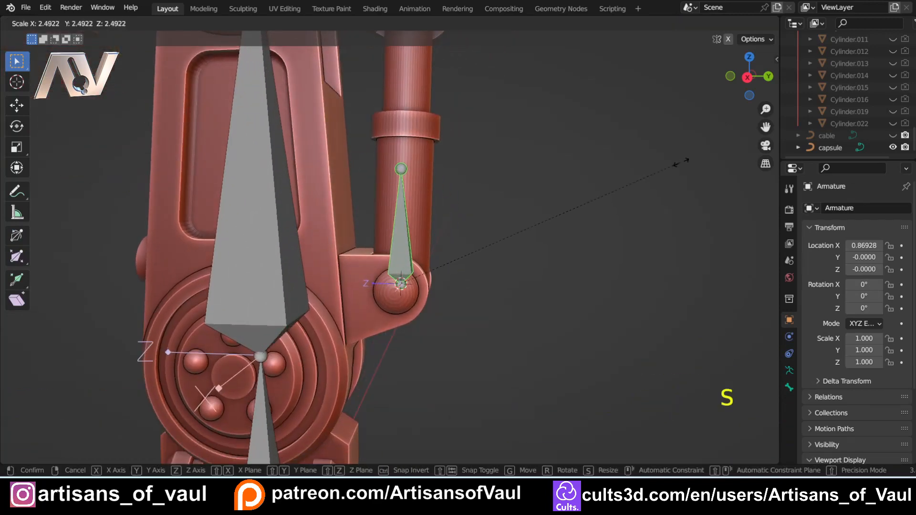
left_click(700, 153)
middle_click_drag(699, 153, 382, 256)
left_click(746, 89)
scroll(449, 187, "up", 2)
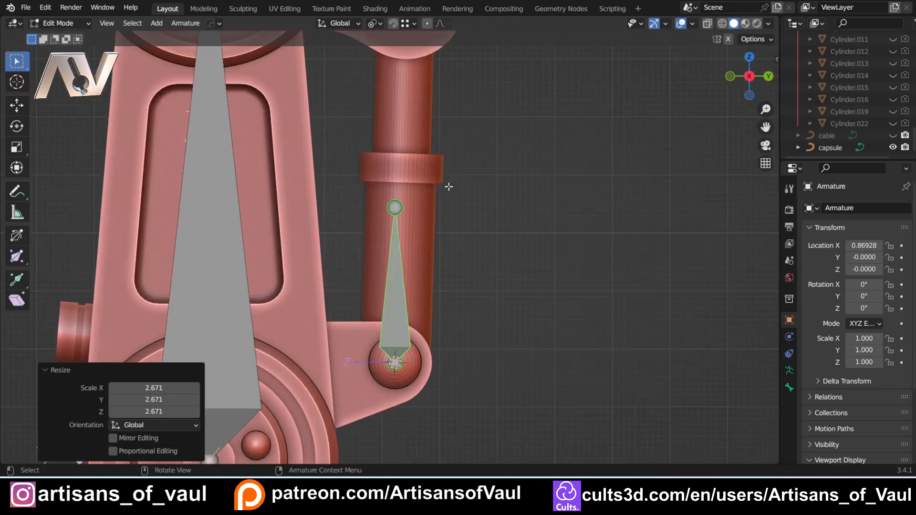
- Select the new bone's tip, leave the armature's Edit Mode and start editing the piston sleeve mesh Cylinder.018
middle_click_drag(449, 187, 360, 293, "shift")
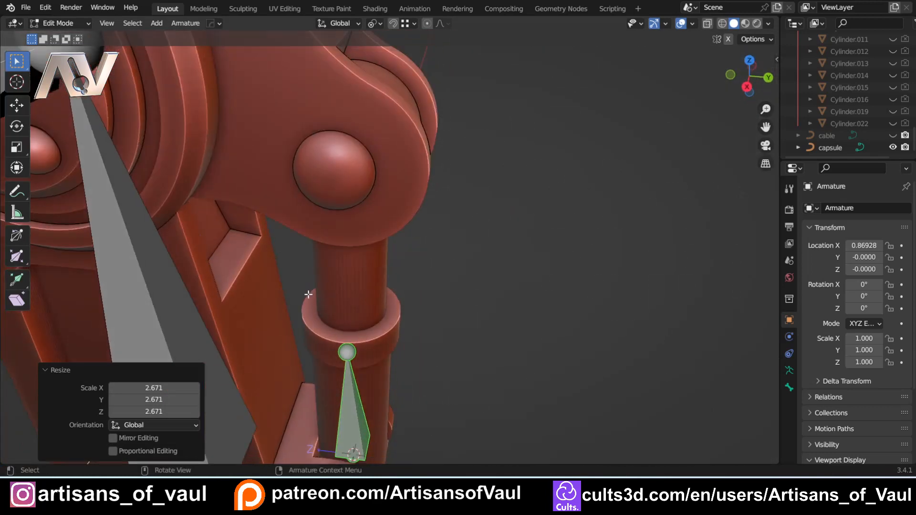
left_click(348, 337)
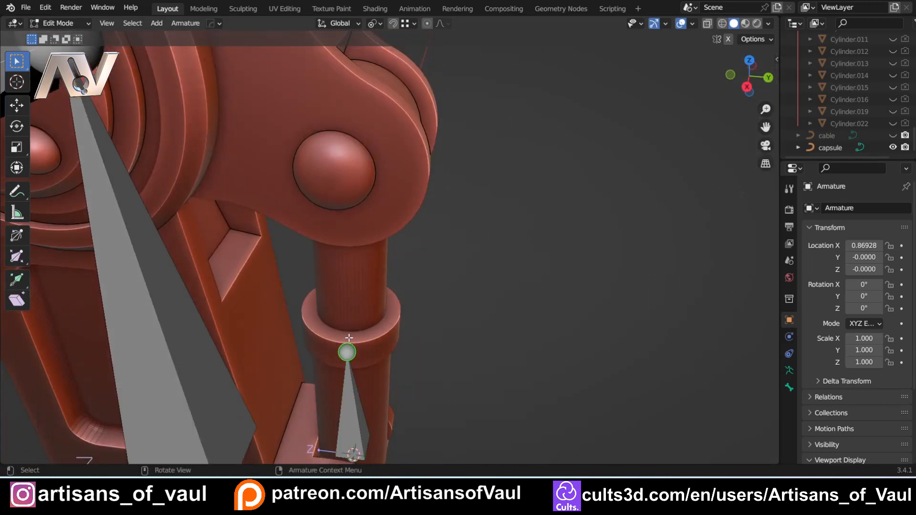
middle_click_drag(360, 356, 420, 248)
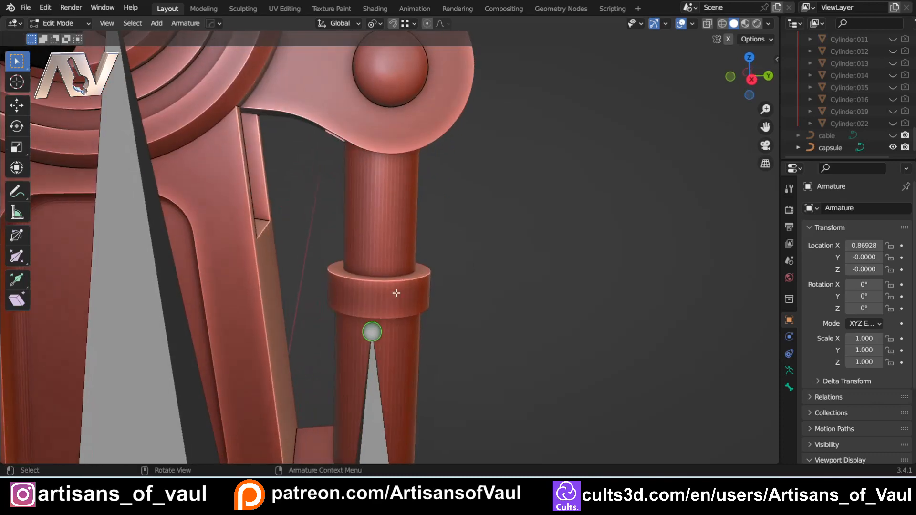
key("Tab")
left_click(521, 223)
key("Tab")
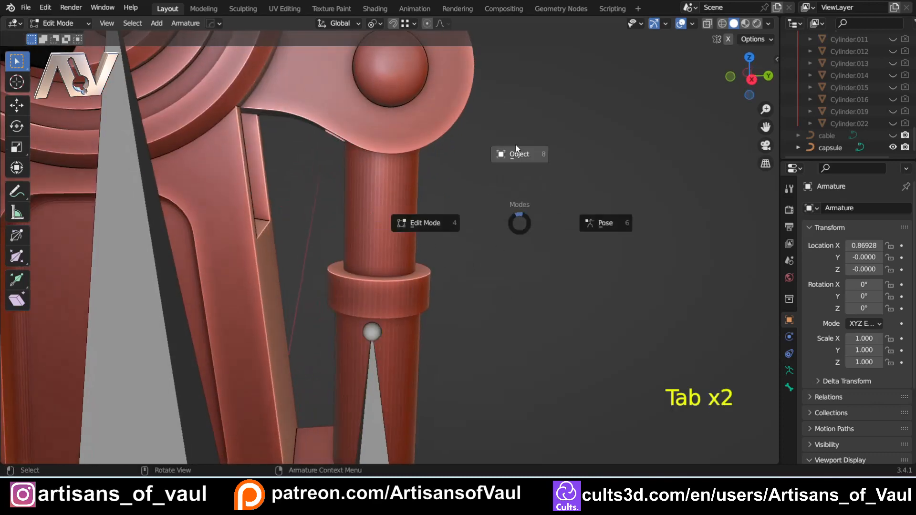
left_click(518, 151)
left_click(360, 305)
key("Tab")
left_click(482, 212)
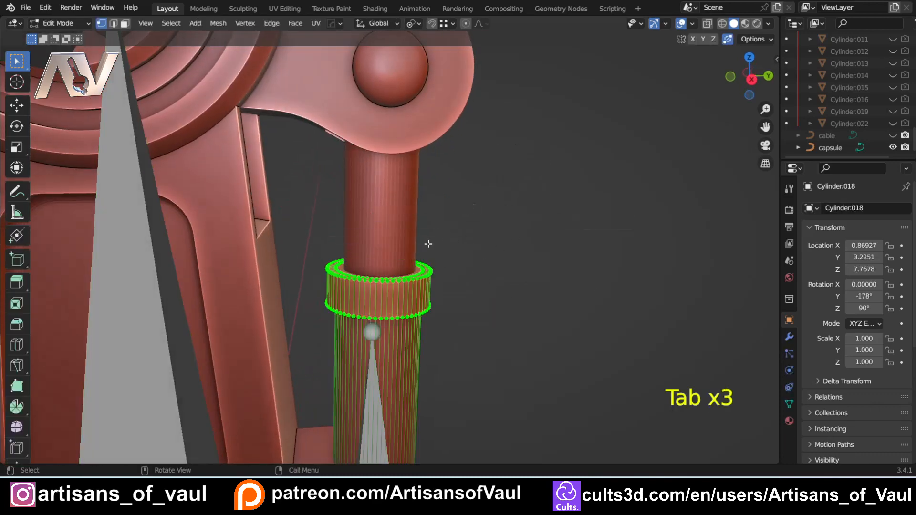
- Snap the 3D cursor to the centre of the sleeve's upper inner edge loop and return to Object Mode
mouse_move(392, 275)
middle_mouse_down()
mouse_move(356, 335)
mouse_move(377, 282)
mouse_move(394, 275)
middle_mouse_up()
left_click(355, 336, "alt")
key("shift+s")
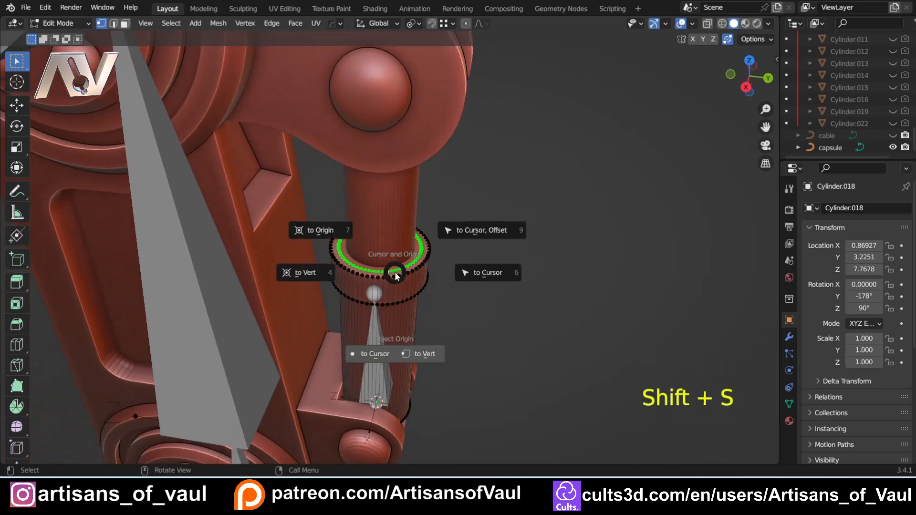
left_click(305, 271)
key("Tab")
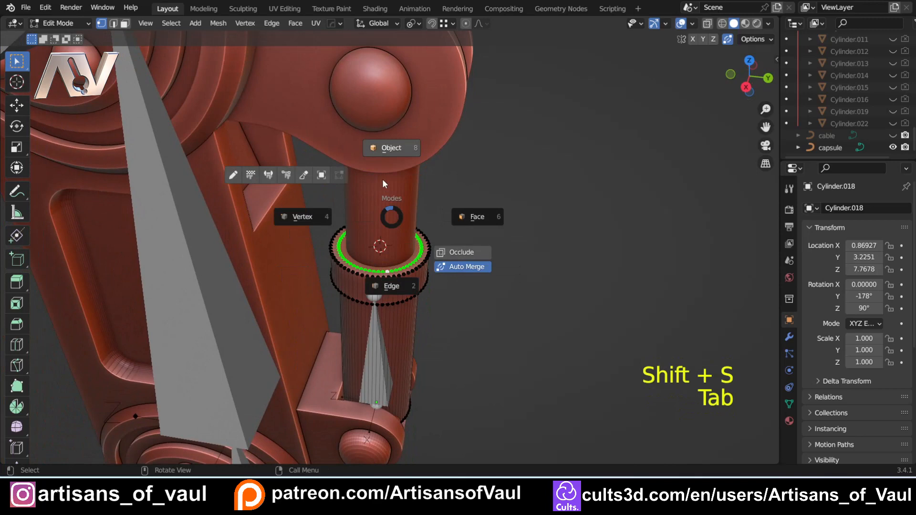
left_click(383, 150)
- Edit the armature again and snap the bone's tip to the 3D cursor at the sleeve's upper rim
middle_click_drag(419, 327, 372, 292)
left_click(372, 283)
key("Tab")
left_click(270, 278)
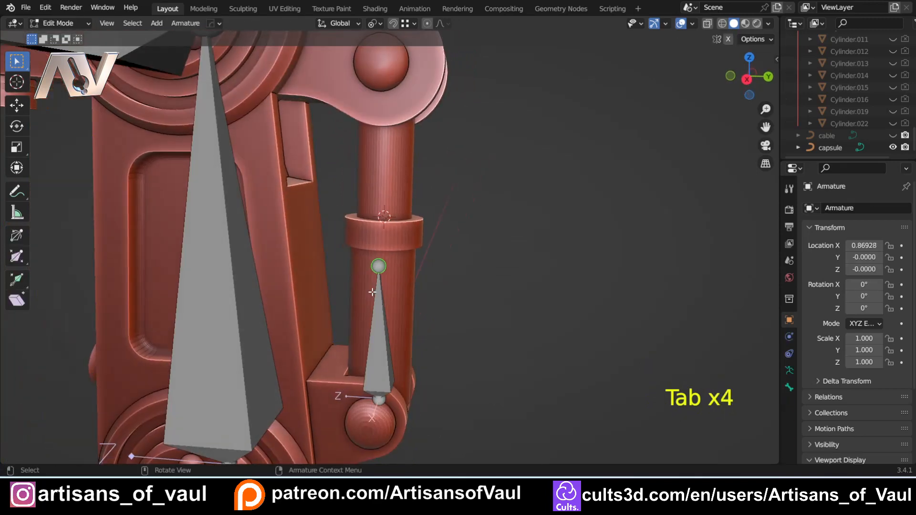
key("shift+s")
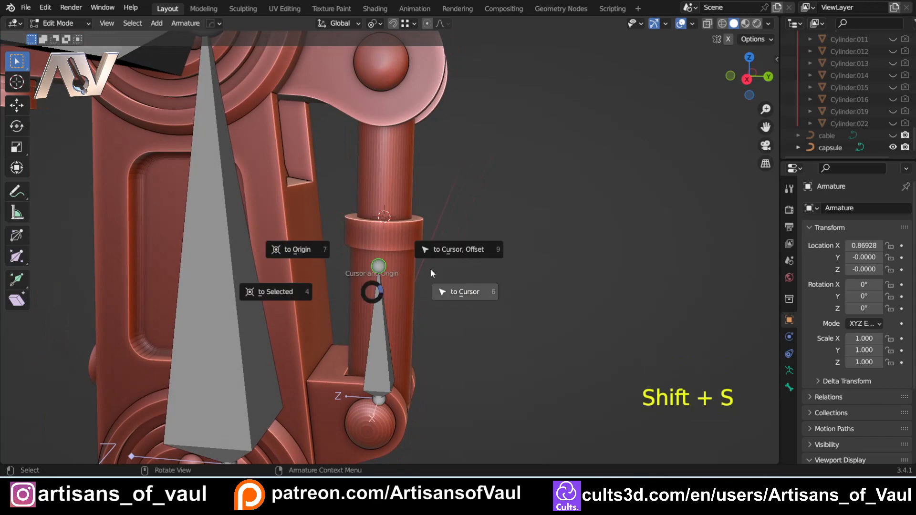
left_click(461, 249)
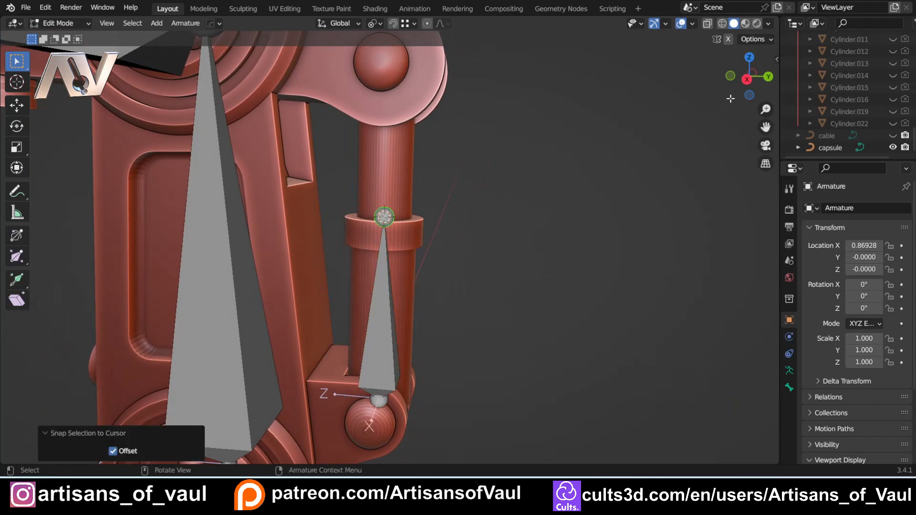
left_click(747, 80)
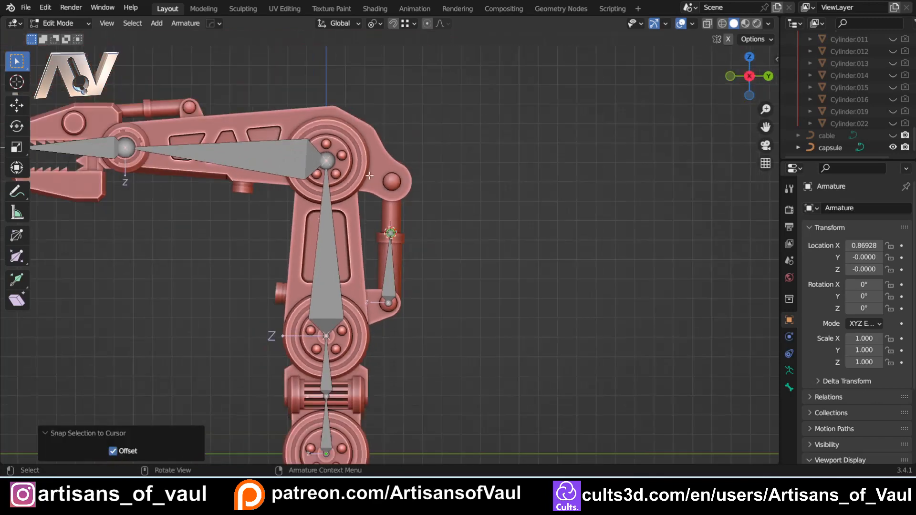
- Add a facing bone from the upper joint of piston rod Cylinder.017 and snap its tip to the rod's lower end
key("Tab")
key("shift+s")
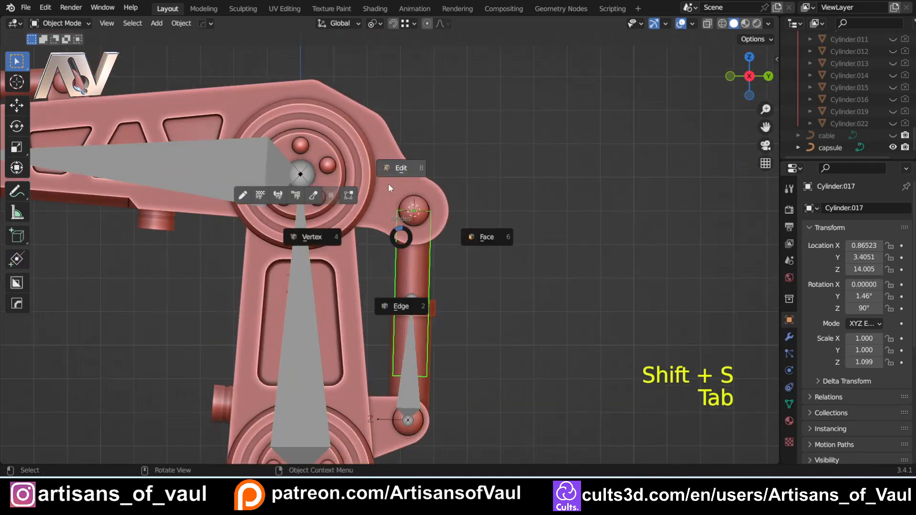
key("s")
key("KP_Divide")
key("Tab")
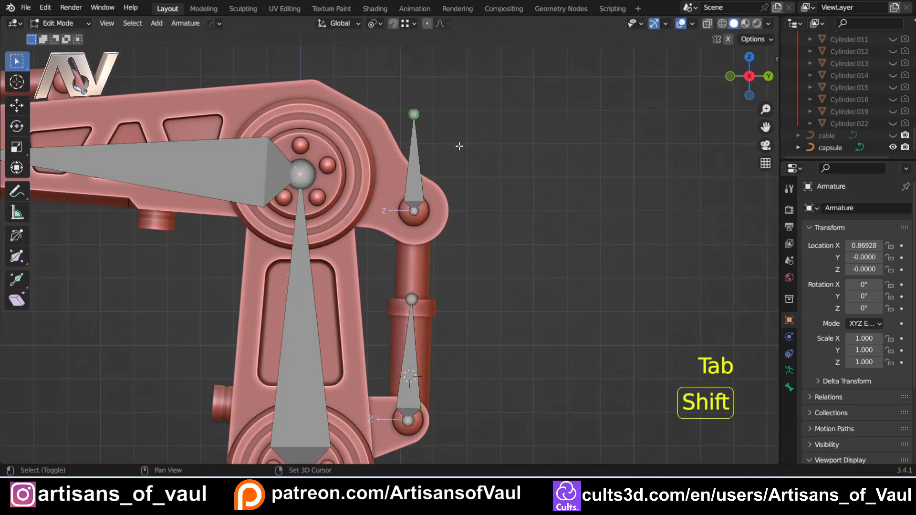
key("shift+s")
- Add two facing bones along the piston behind the claw, using the 3D cursor to align them with sleeve Cylinder.024 and its rod
key("Tab")
key("Tab")
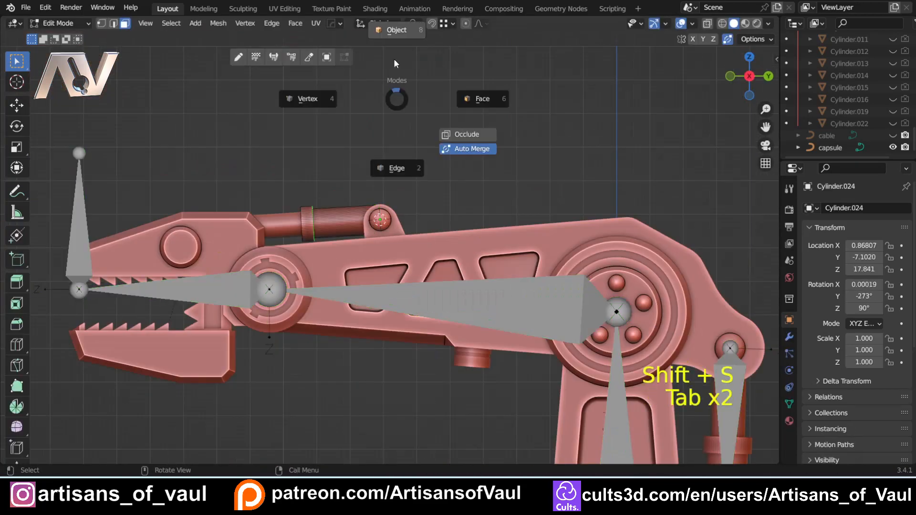
key("s")
key("Tab")
key("shift+a")
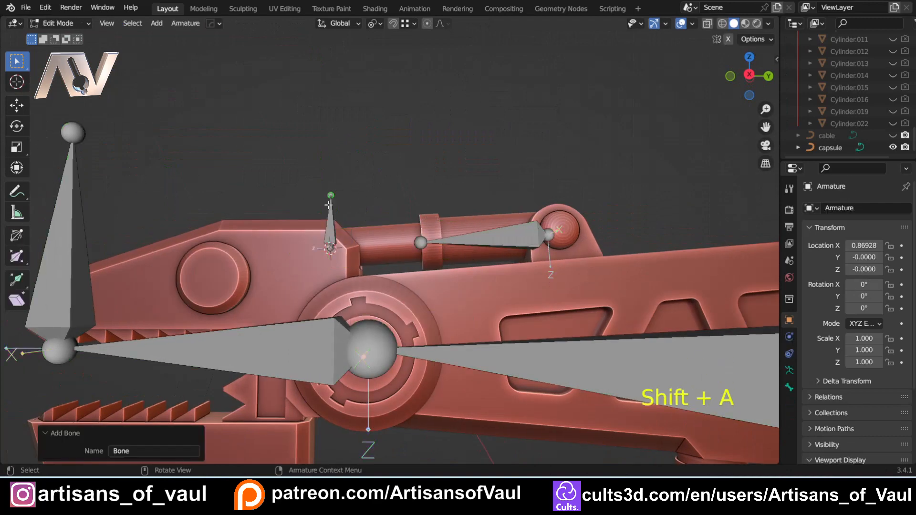
key("shift+s")
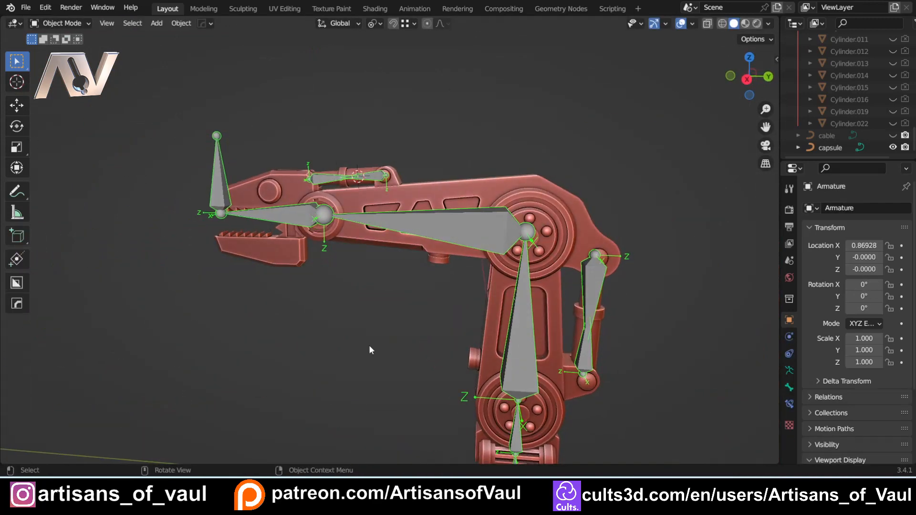
- Enter Edit Mode on the armature and examine where the rear piston's two facing bones are rooted at its end joints
middle_click_drag(392, 342, 319, 321)
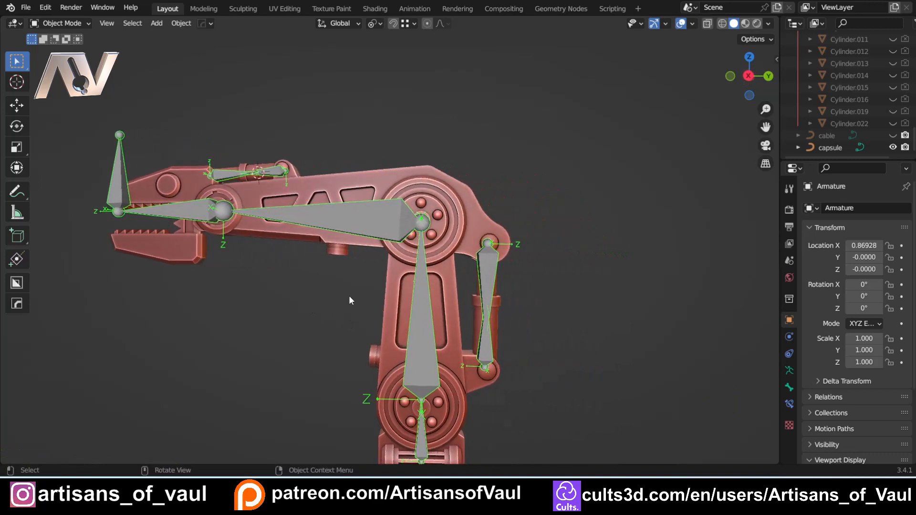
middle_click_drag(475, 199, 375, 181, "shift")
scroll(390, 220, "up", 5)
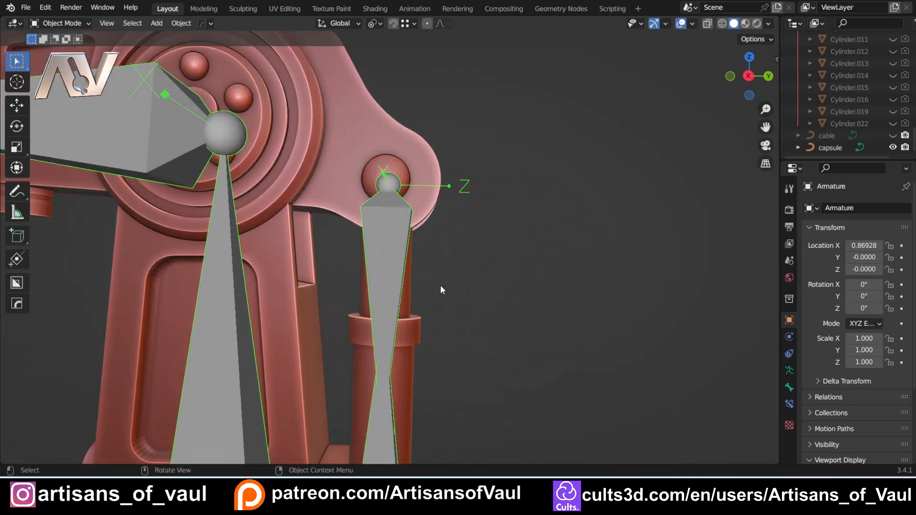
scroll(425, 310, "down", 3)
key("Tab")
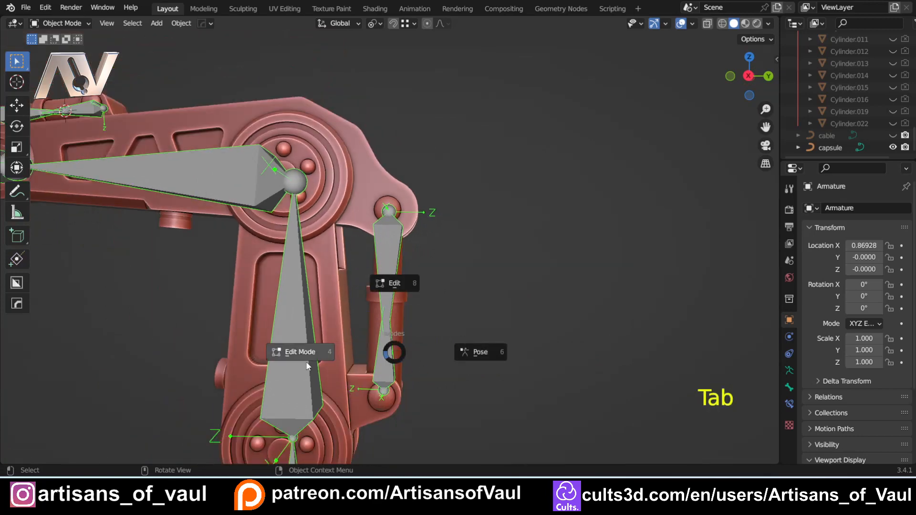
left_click(337, 350)
left_click(386, 339)
middle_click_drag(386, 339, 427, 276, "shift")
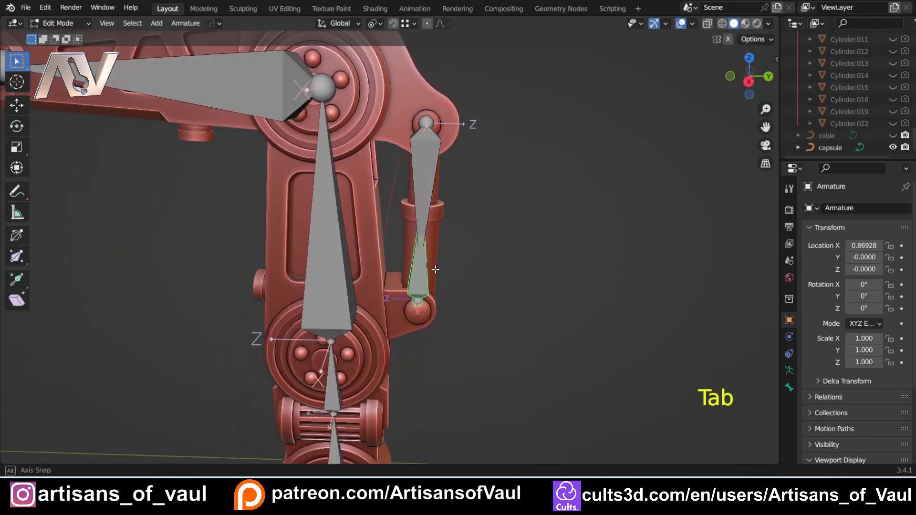
left_click(749, 81)
middle_click_drag(485, 221, 409, 341, "shift")
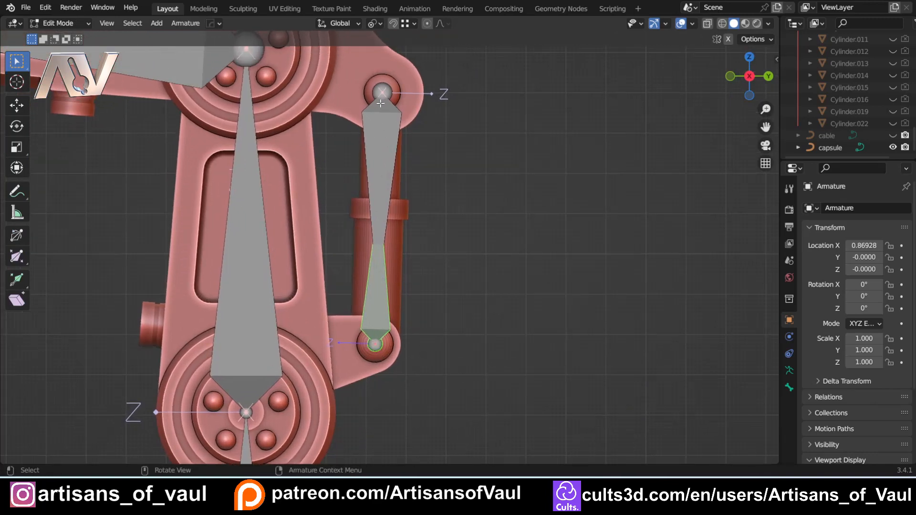
left_click(382, 89)
left_click(373, 346)
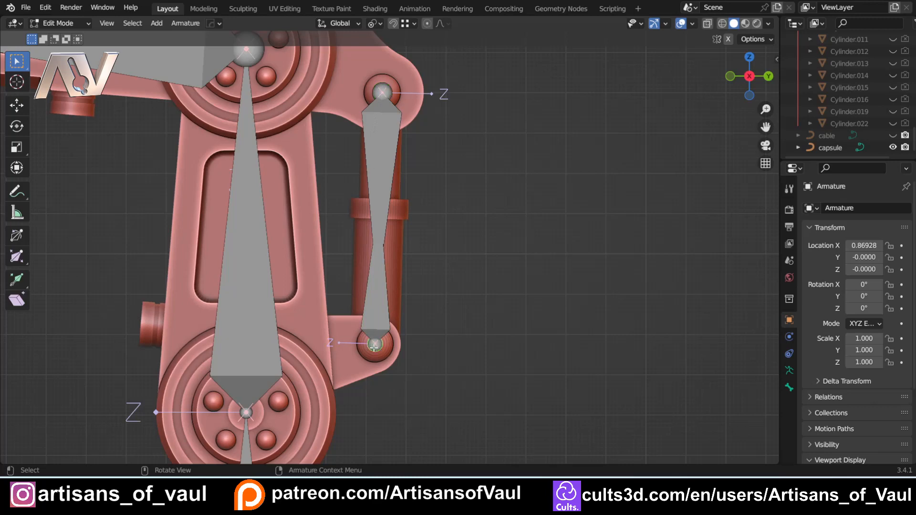
left_click(378, 94)
left_click(379, 198)
scroll(386, 233, "down", 2)
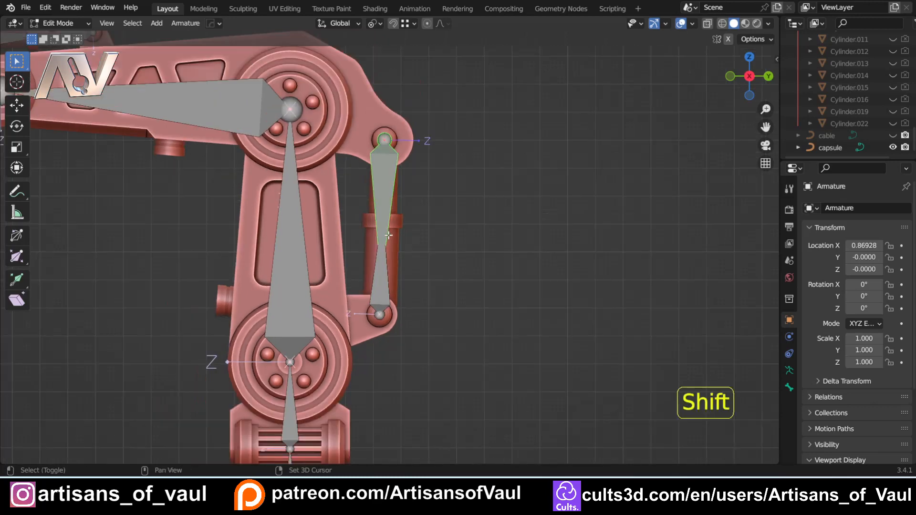
- Inspect in wireframe how the roots and tips of the rear piston's two bones line up with the sleeve and rod
key("shift+z")
scroll(373, 267, "up", 3)
left_click(361, 305)
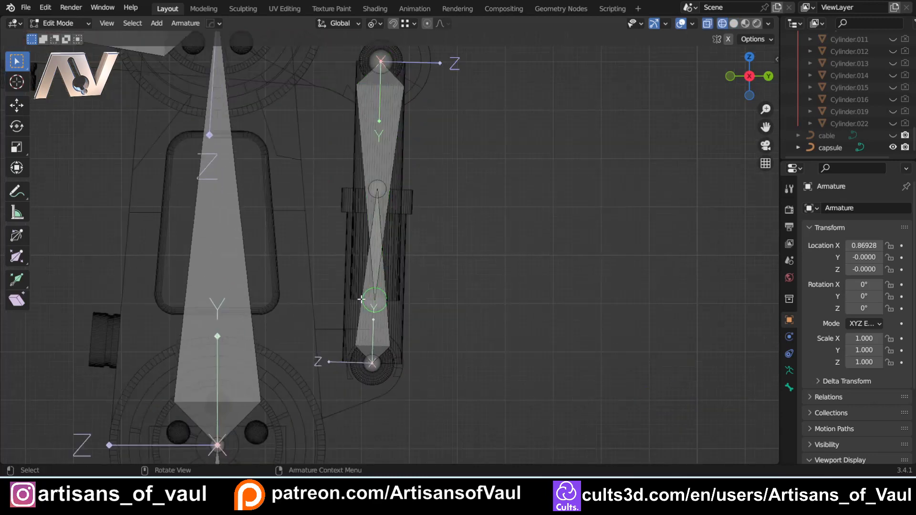
scroll(361, 306, "up", 2)
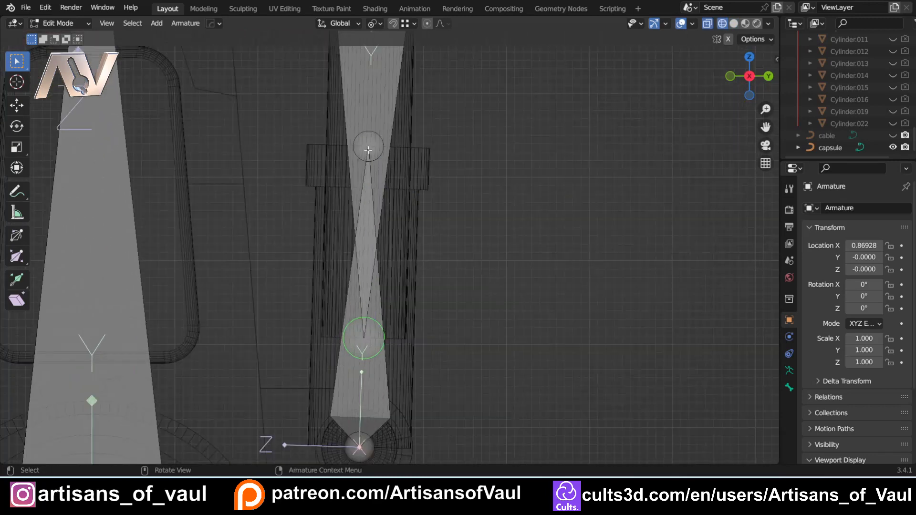
left_click(367, 150)
scroll(366, 208, "down", 3)
left_click(371, 299)
left_click(379, 184)
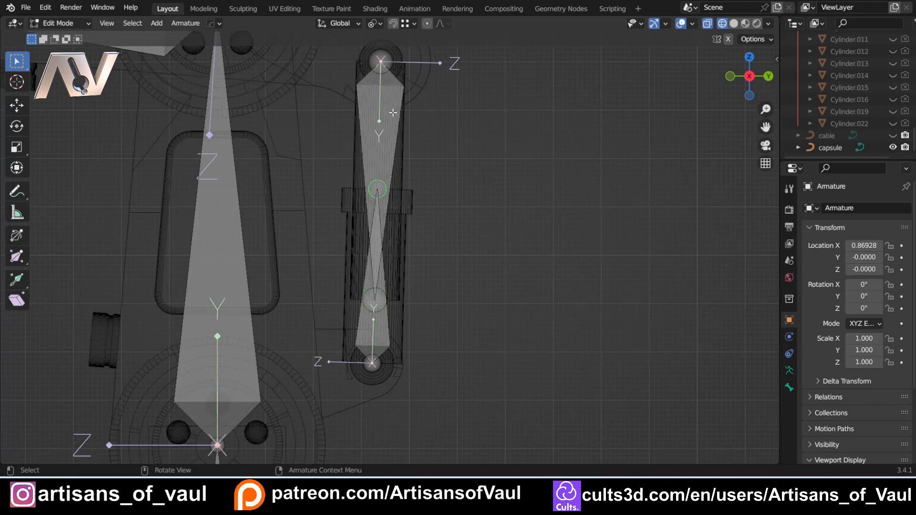
left_click(381, 62, "shift")
middle_click_drag(380, 62, 378, 123, "shift")
left_click(385, 115)
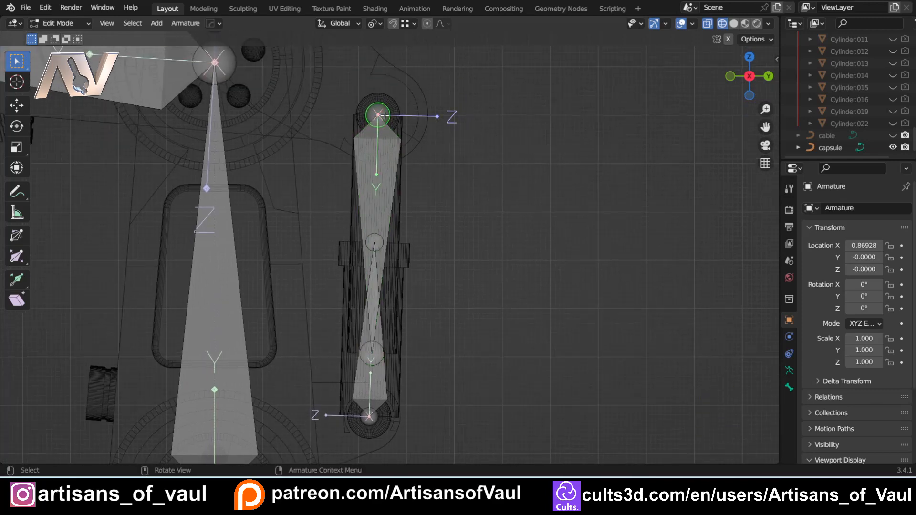
left_click(381, 347)
- Return to solid shading and rename the rear piston's lower bone with a name starting Piston1_M
key("shift+z")
scroll(457, 299, "down", 4)
middle_click_drag(345, 253, 372, 240, "shift")
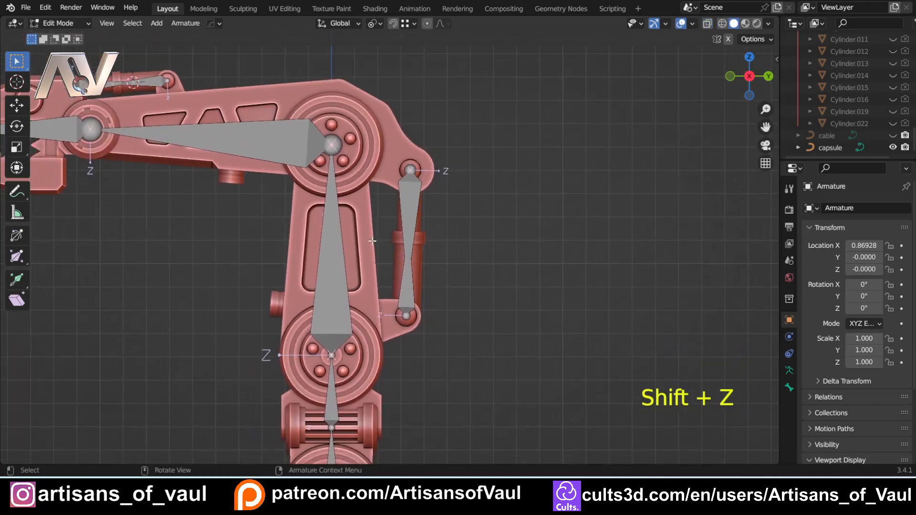
left_click(410, 296)
scroll(408, 296, "up", 1)
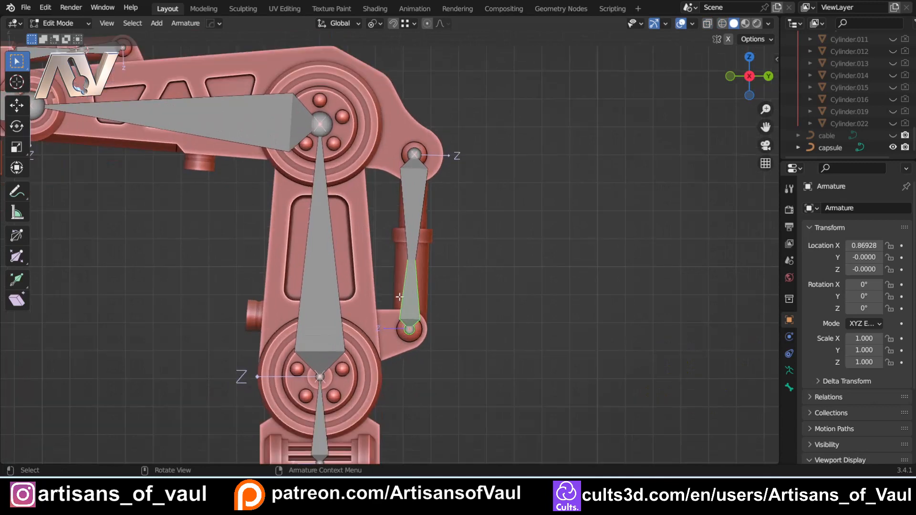
scroll(400, 296, "up", 3)
middle_click_drag(440, 294, 385, 258, "shift")
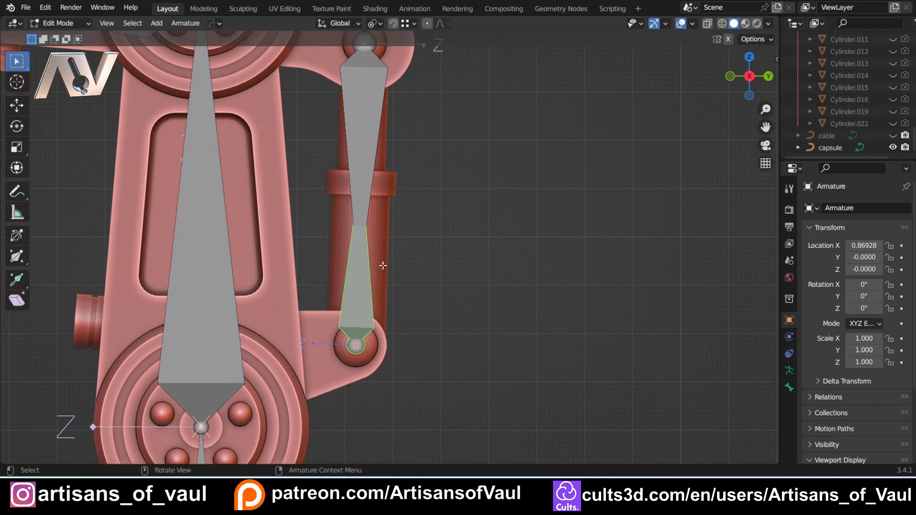
key("F2")
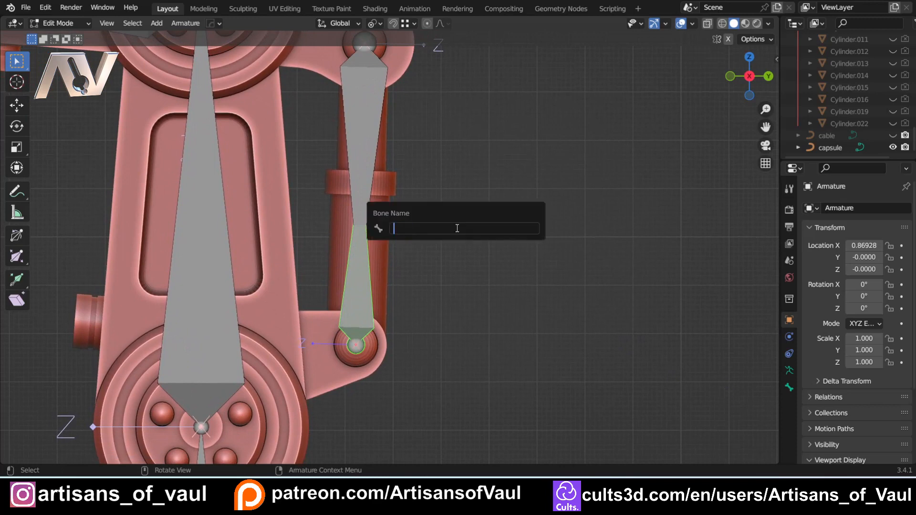
type("Piston")
key("shift")
type("1_M")
key("Return")
- Rename the rear piston's upper bone with a name starting Piston1
left_click(365, 162)
middle_click_drag(447, 164, 471, 245, "shift")
scroll(470, 246, "down", 2)
key("F2")
type("Piston1")
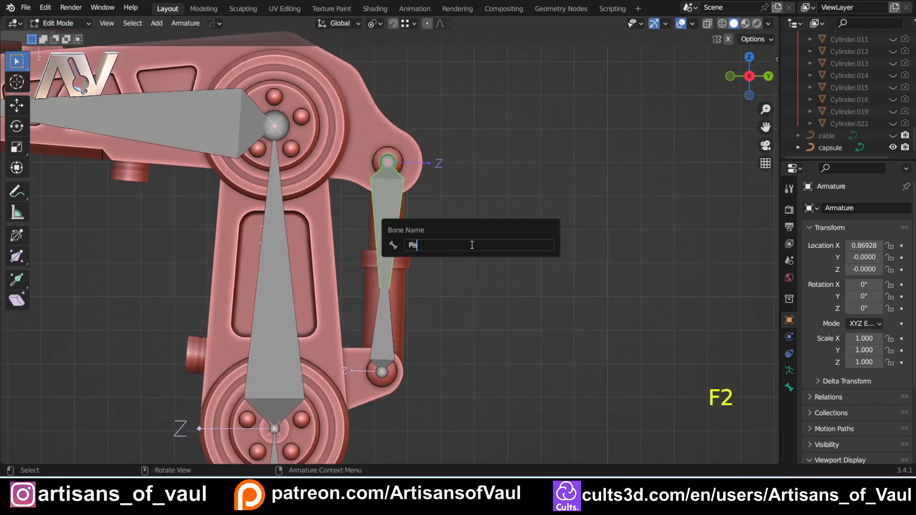
key("Return")
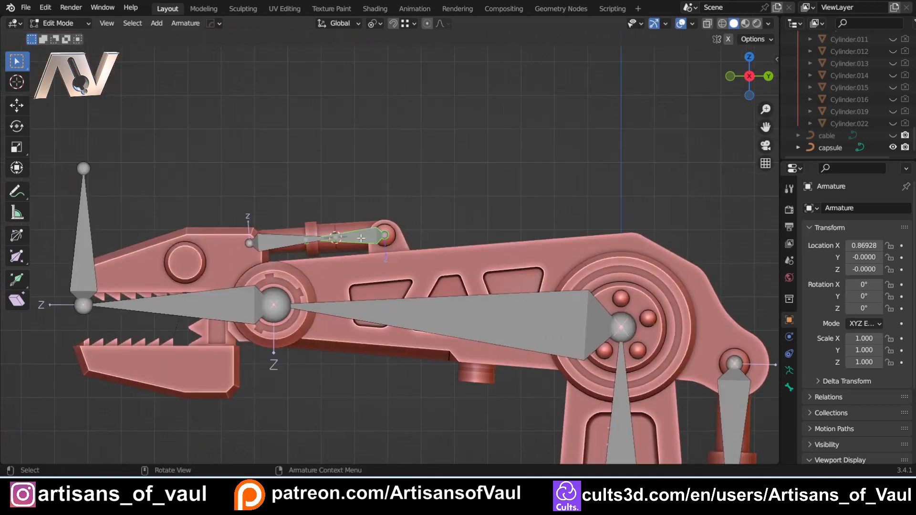
- Name the claw piston's sleeve bone Pison2_Major and its rod bone Pisont2_Minor
key("F2")
type("Pison2_Major")
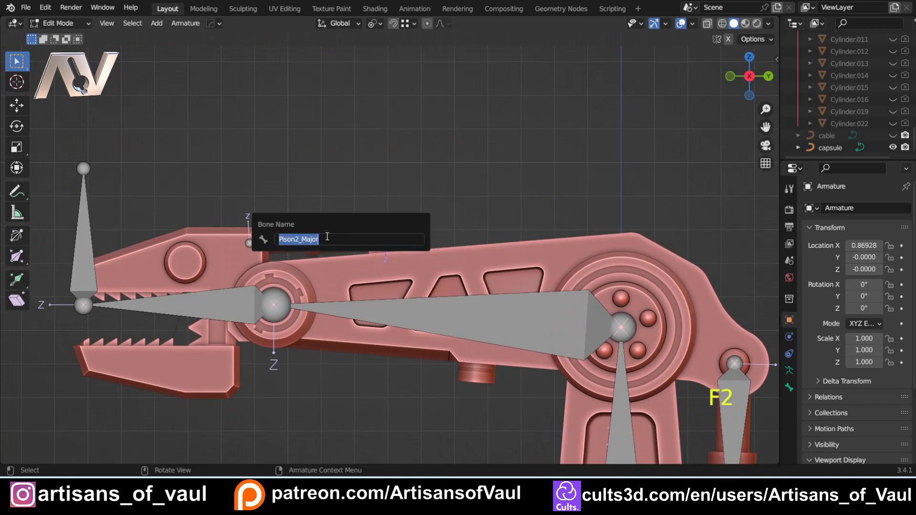
key("Escape")
key("F2")
type("Pison")
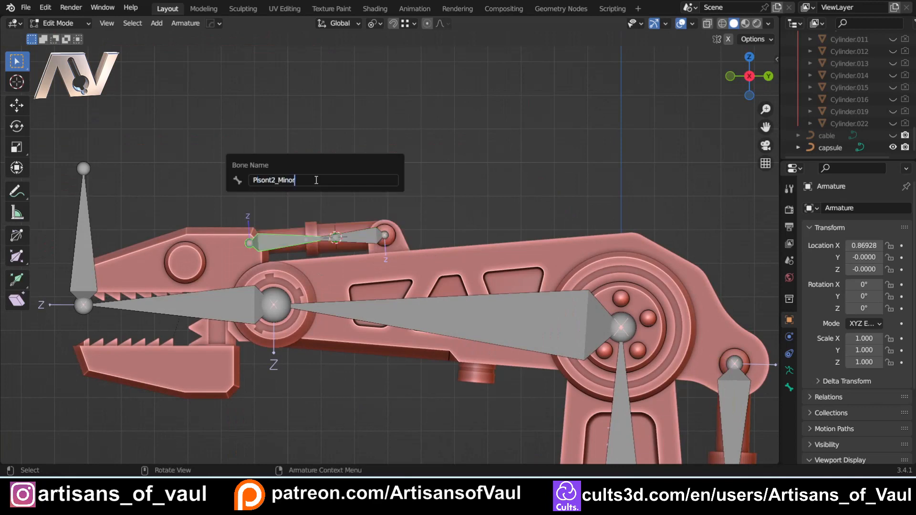
key("F2")
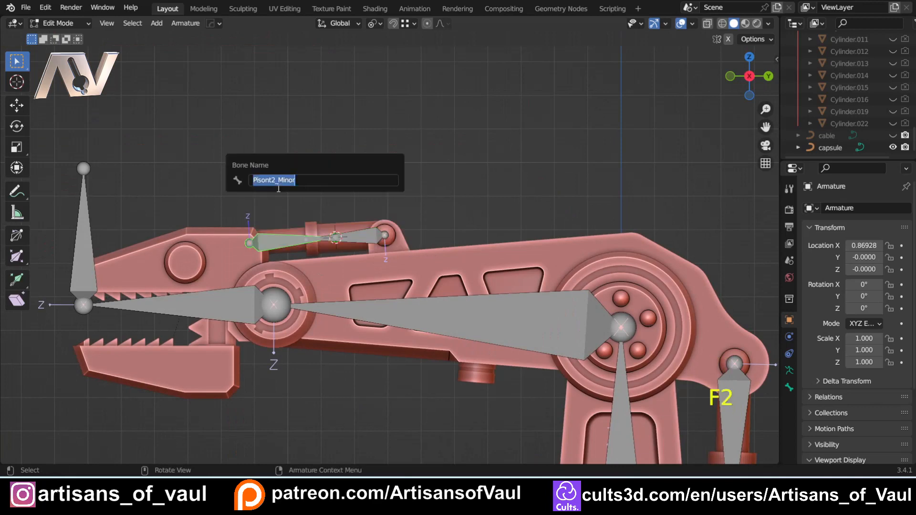
left_click(267, 180)
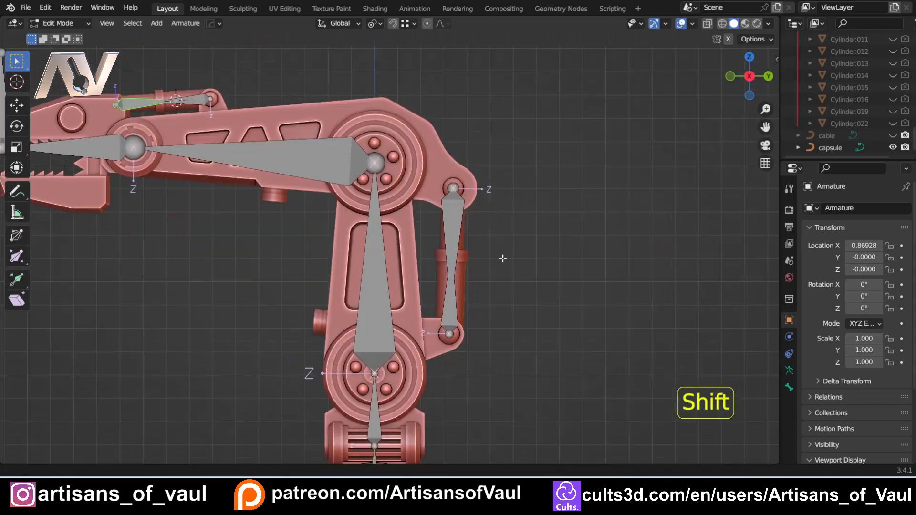
- Parent the rear piston's sleeve Cylinder.018 to the piston's lower bone in Pose Mode, using the Bone parent type
middle_click_drag(488, 294, 373, 238, "shift")
left_click(335, 247)
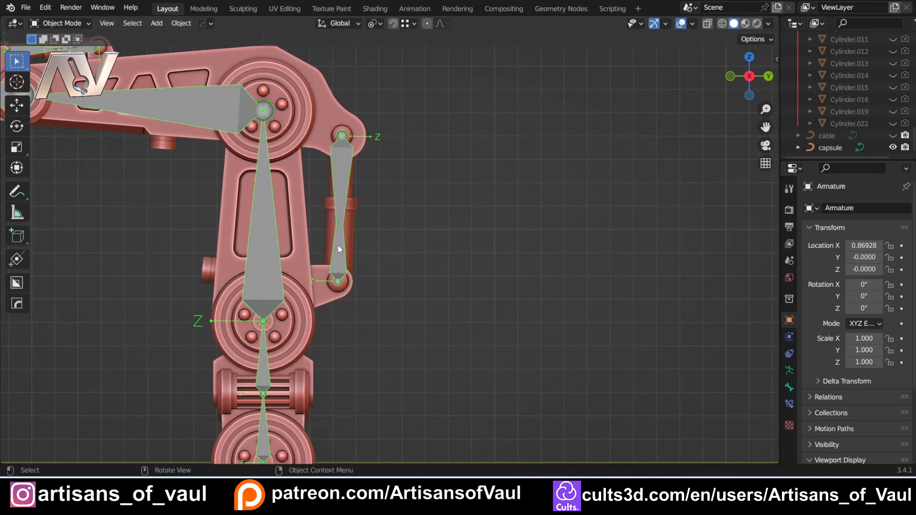
scroll(368, 228, "up", 3)
left_click(322, 219)
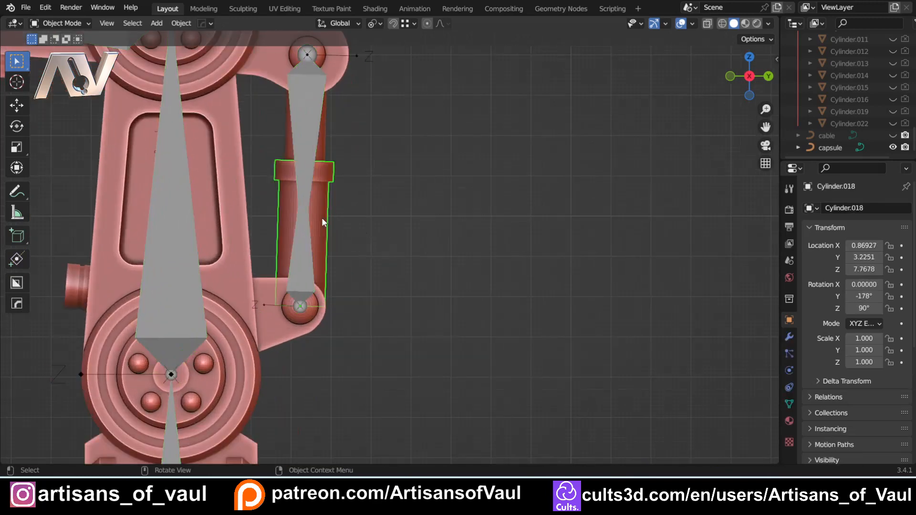
middle_click_drag(323, 219, 389, 228, "shift")
left_click(366, 246)
key("Tab")
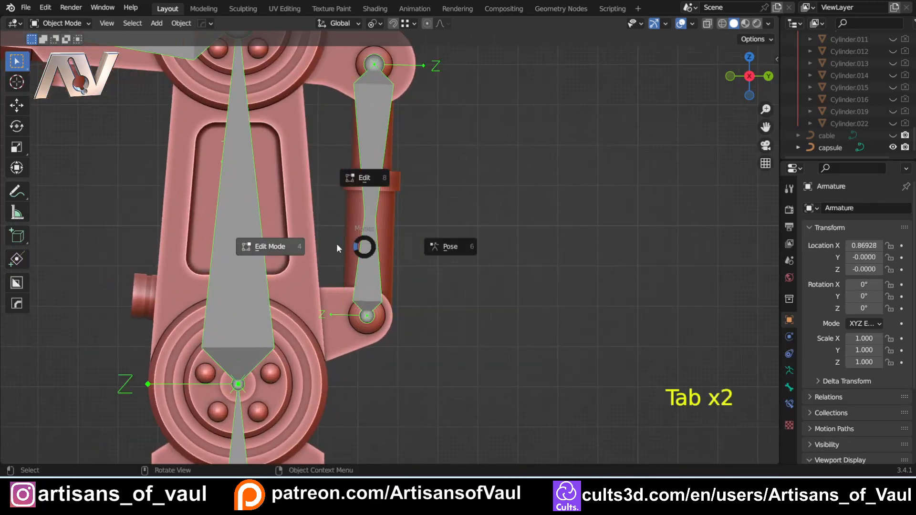
left_click(441, 247)
left_click(392, 239)
left_click(370, 258, "shift")
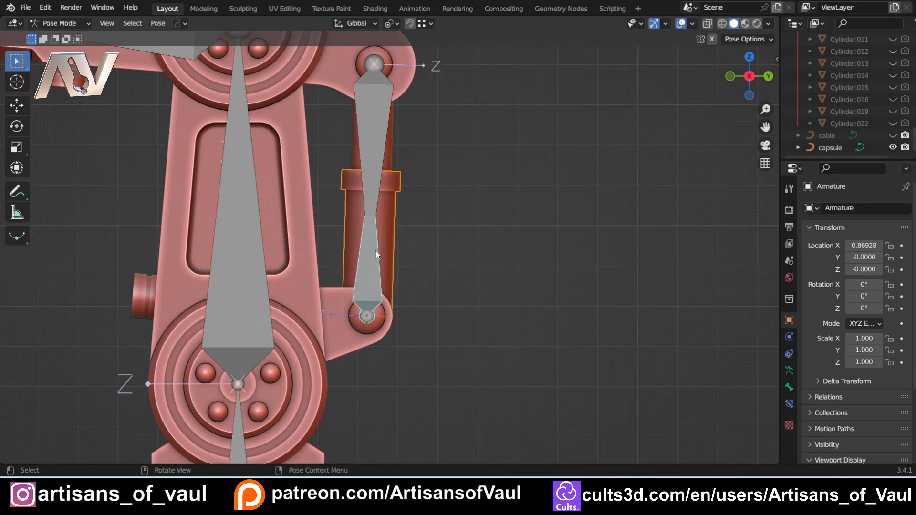
scroll(382, 245, "up", 1)
key("ctrl+p")
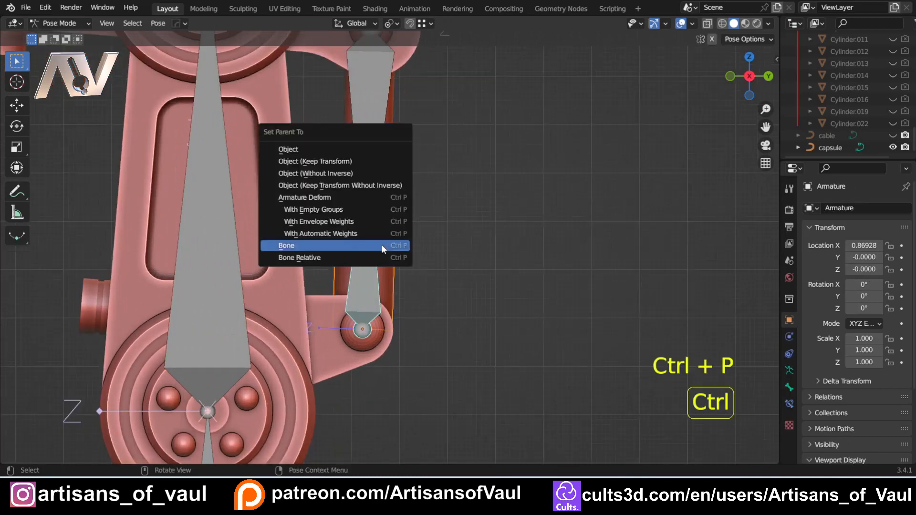
left_click(382, 246)
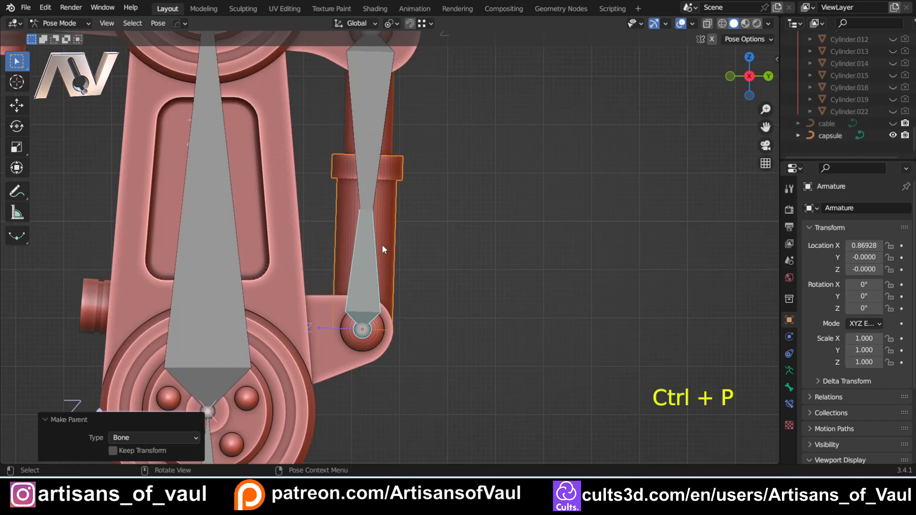
- Parent the rear piston's rod to the piston's upper bone, using the Bone parent type
left_click(390, 132)
left_click(370, 131, "shift")
middle_click_drag(370, 131, 366, 212, "shift")
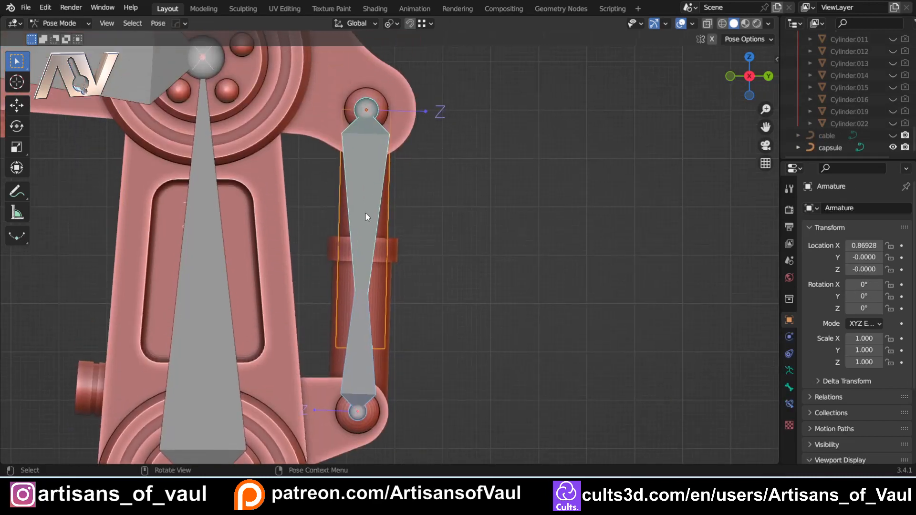
key("ctrl+p")
left_click(366, 215)
- Parent sleeve Cylinder.024 behind the claw to the bone rooted at its rear joint, using the Bone parent type
scroll(230, 170, "down", 4)
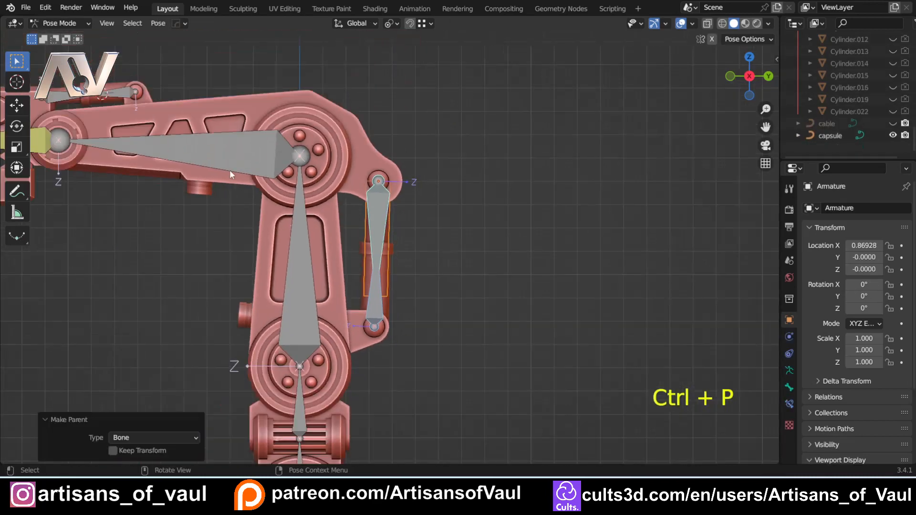
middle_click_drag(161, 160, 379, 292, "shift")
scroll(303, 215, "up", 3)
left_click(304, 215)
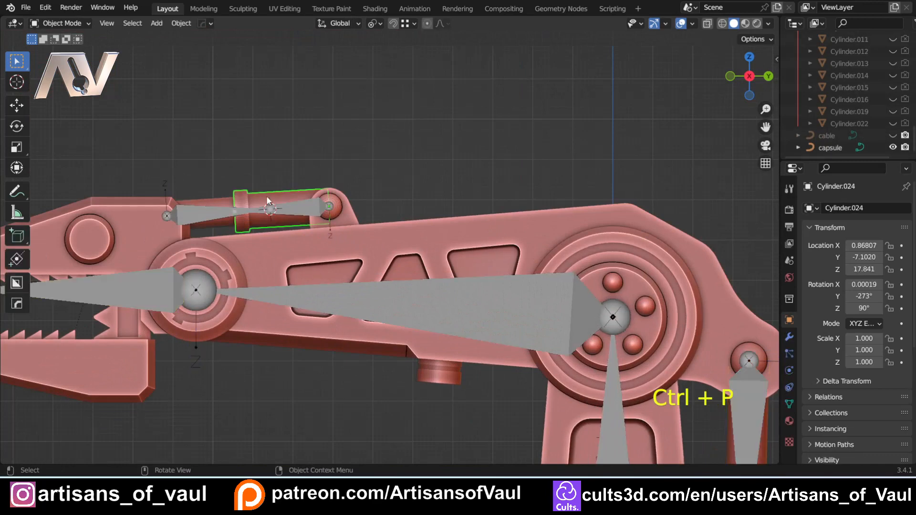
left_click(310, 211, "shift")
middle_click_drag(310, 211, 383, 238, "shift")
scroll(383, 239, "up", 2)
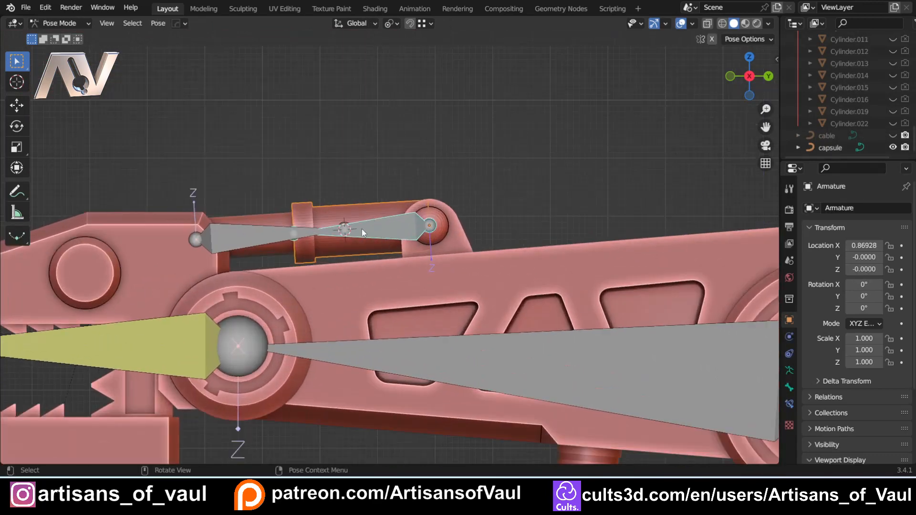
key("ctrl+p")
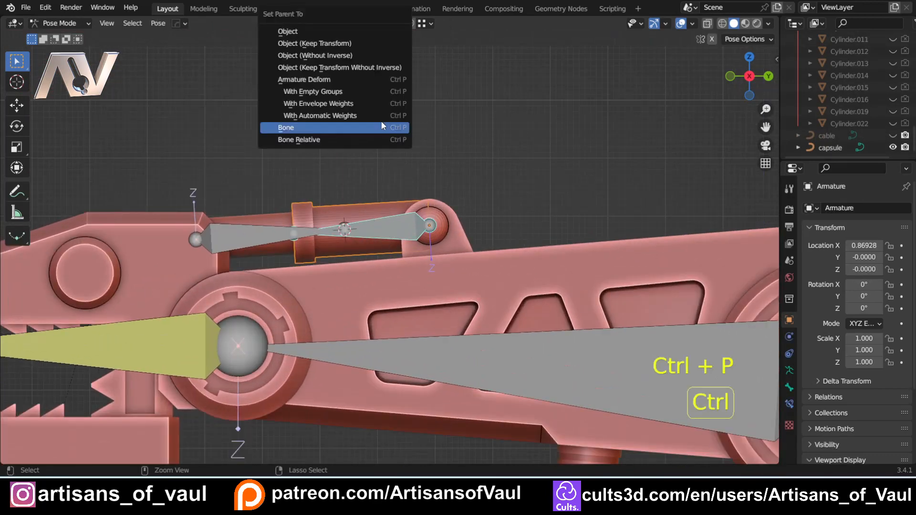
left_click(381, 123)
- Parent the claw piston's rod to the bone rooted at the claw-side joint, using the Bone parent type
left_click(253, 234)
left_click(256, 225, "shift")
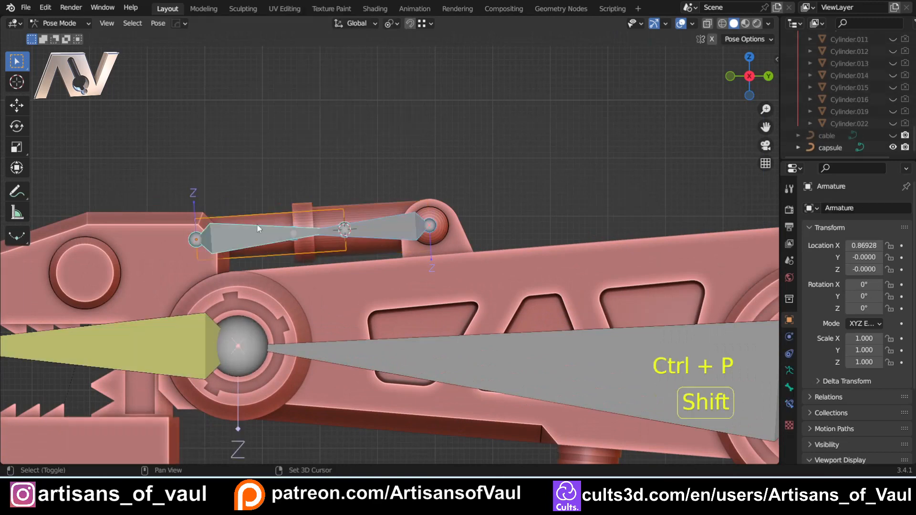
key("ctrl+p")
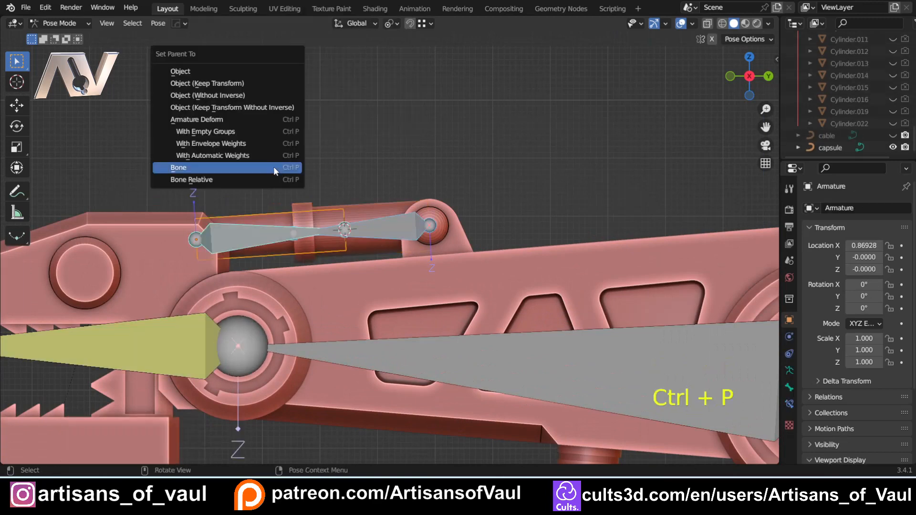
left_click(274, 167)
- Test how the pistons react by moving the upright control bone at the claw in Pose Mode, and cancel the move
scroll(274, 167, "down", 3)
scroll(444, 207, "down", 3)
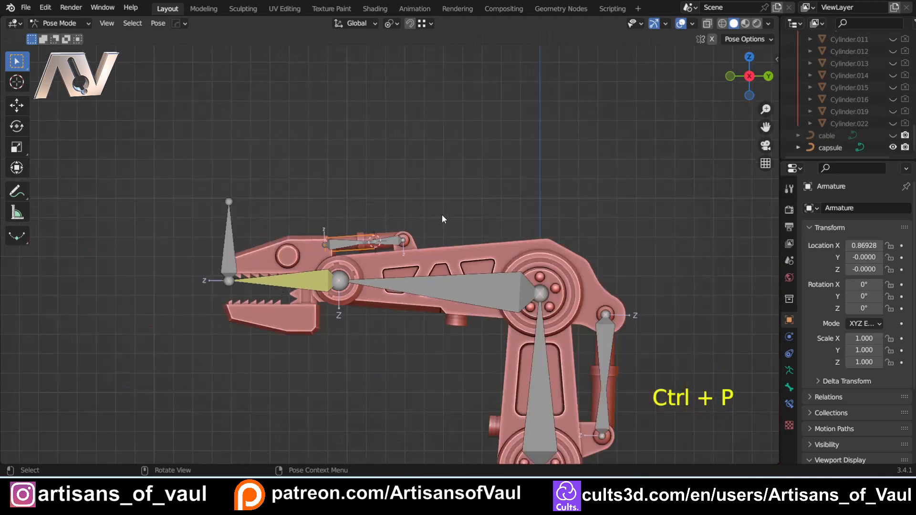
middle_click_drag(399, 315, 370, 250, "shift")
key("Tab")
left_click(441, 250)
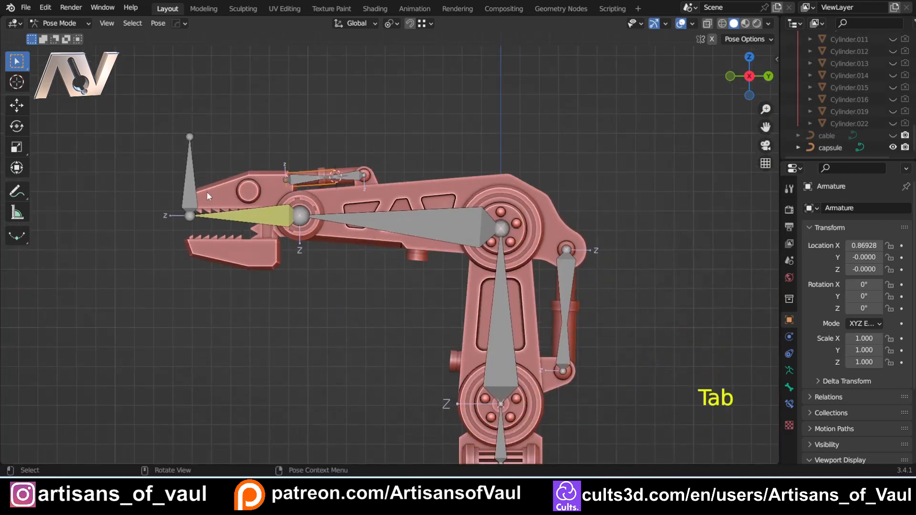
left_click(192, 184)
middle_click_drag(343, 293, 337, 278, "shift")
scroll(319, 239, "down", 3)
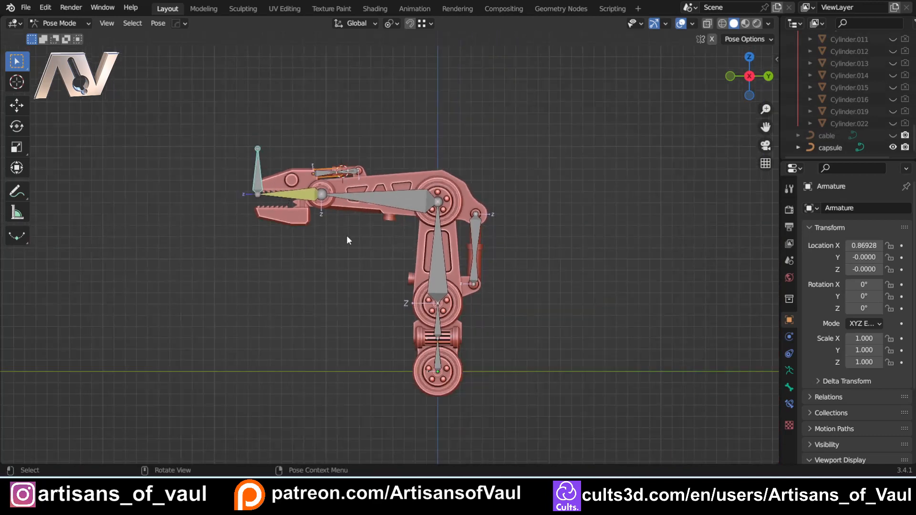
key("g")
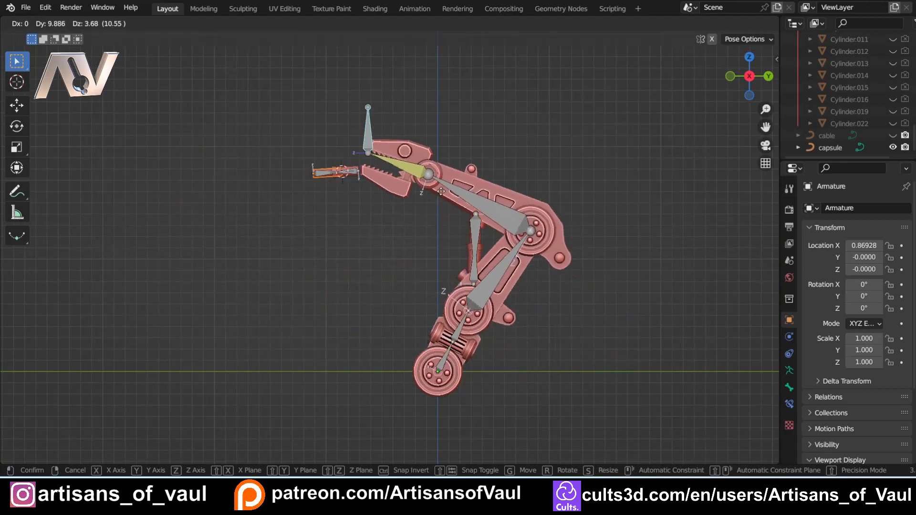
right_click(336, 352)
- Examine how the rear piston's and claw piston's bones sit against the arm segments they must follow
scroll(508, 291, "up", 4)
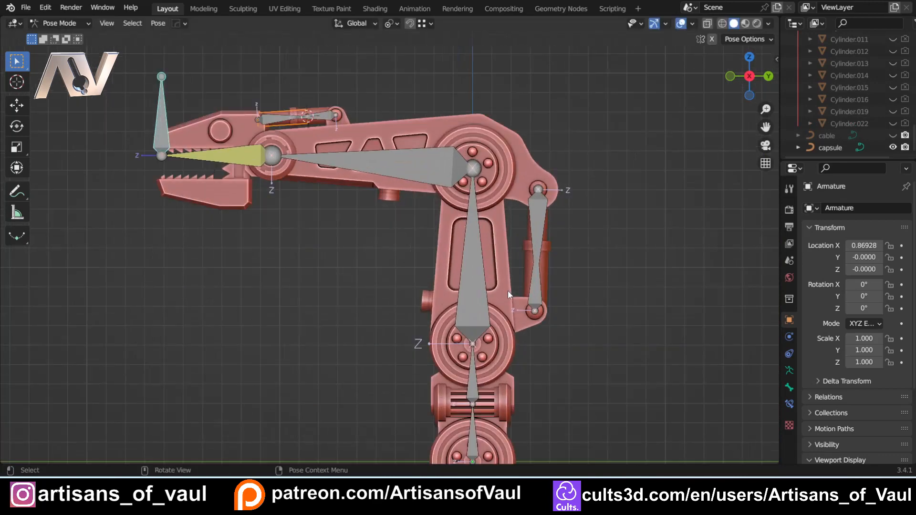
middle_click_drag(524, 276, 377, 277, "shift")
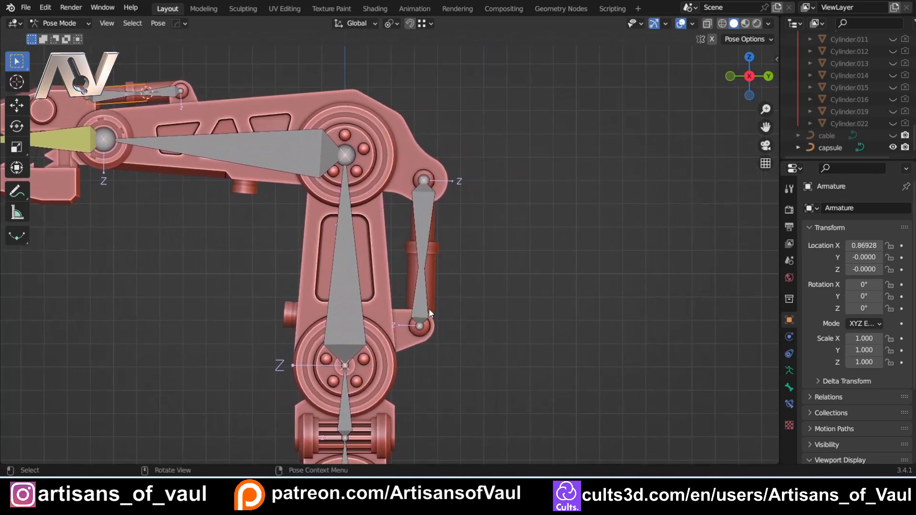
left_click(417, 224)
left_click(147, 91)
scroll(340, 321, "up", 2)
left_click(424, 302)
scroll(394, 305, "down", 2)
scroll(418, 313, "up", 2)
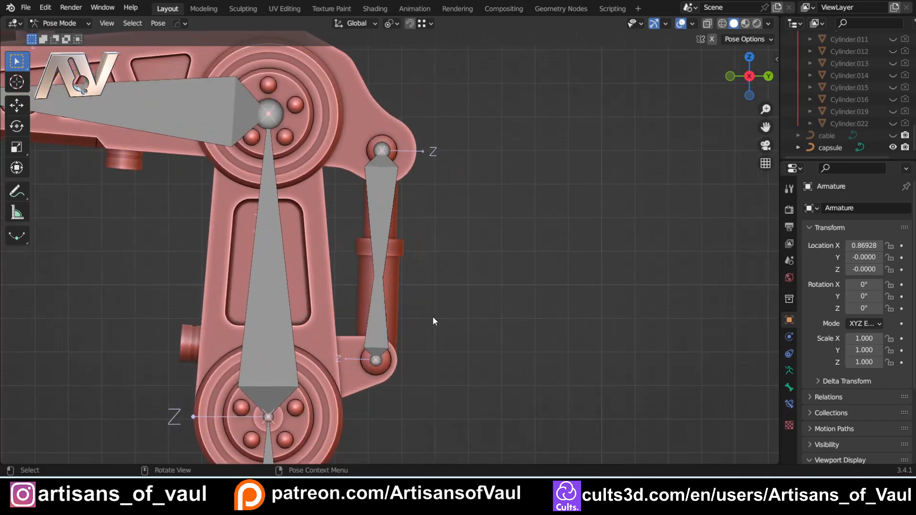
- In Edit Mode, parent the rear piston's lower bone to the upright arm bone using Keep Offset
key("Tab")
left_click(376, 319)
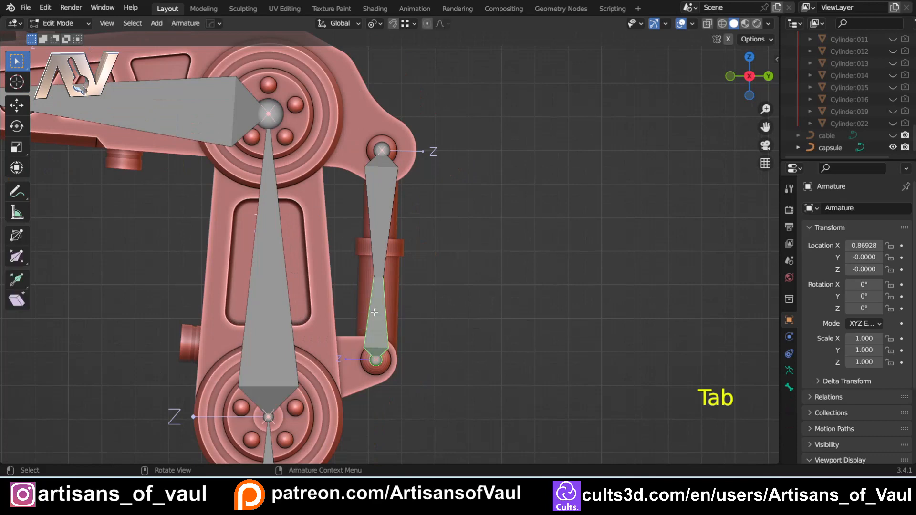
key("shift")
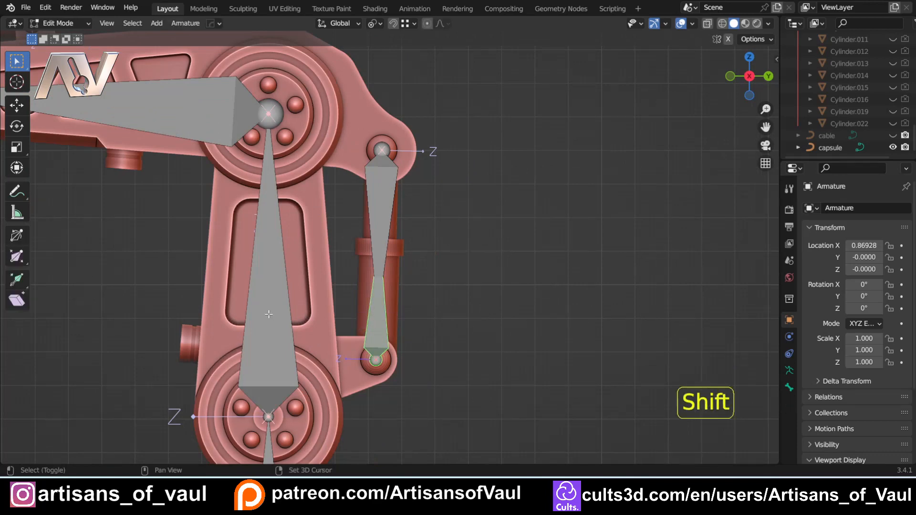
left_click(268, 314, "shift")
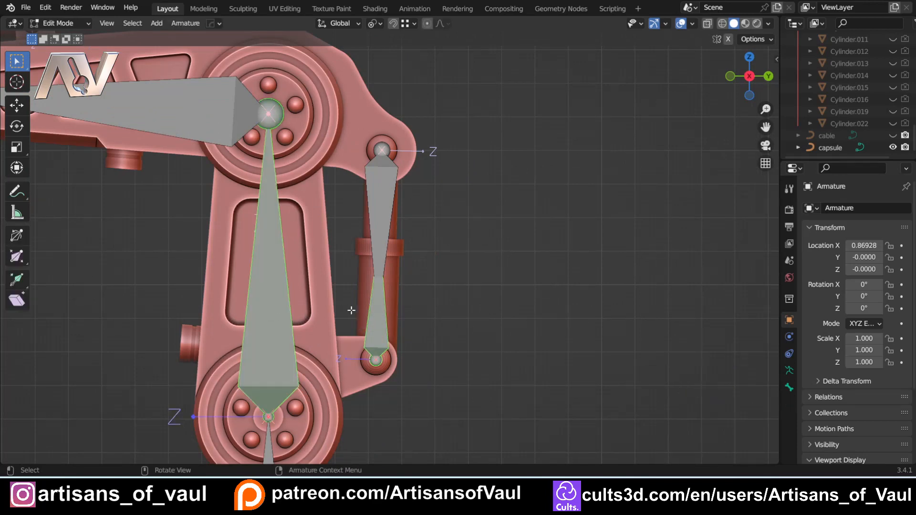
left_click(388, 321)
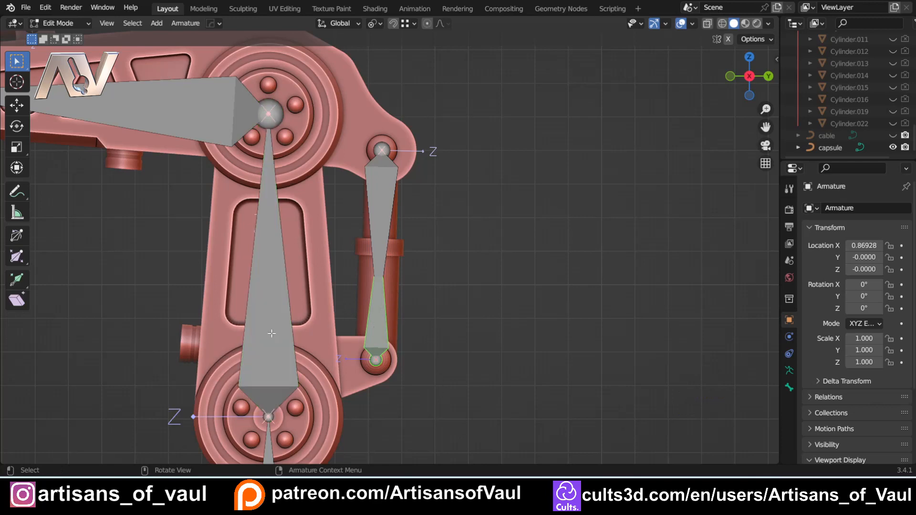
key("shift")
left_click(268, 305, "shift")
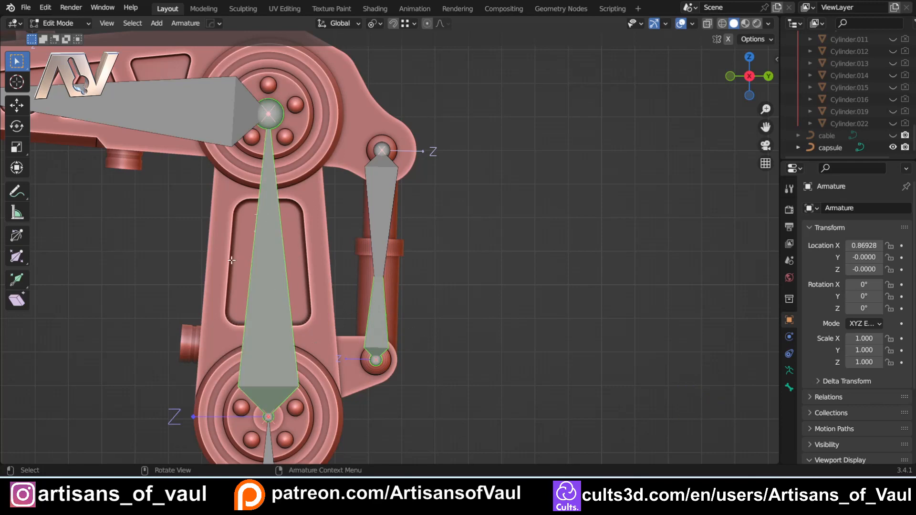
key("ctrl+p")
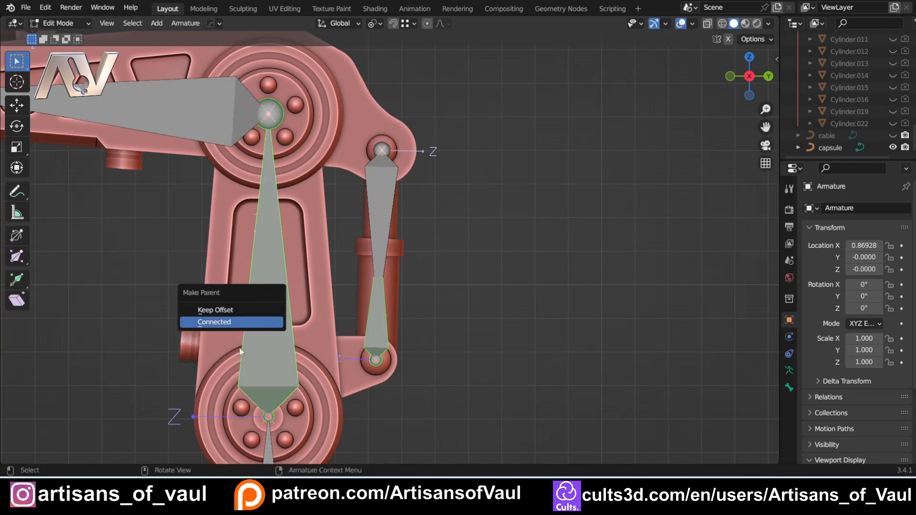
left_click(225, 311)
scroll(279, 345, "down", 5)
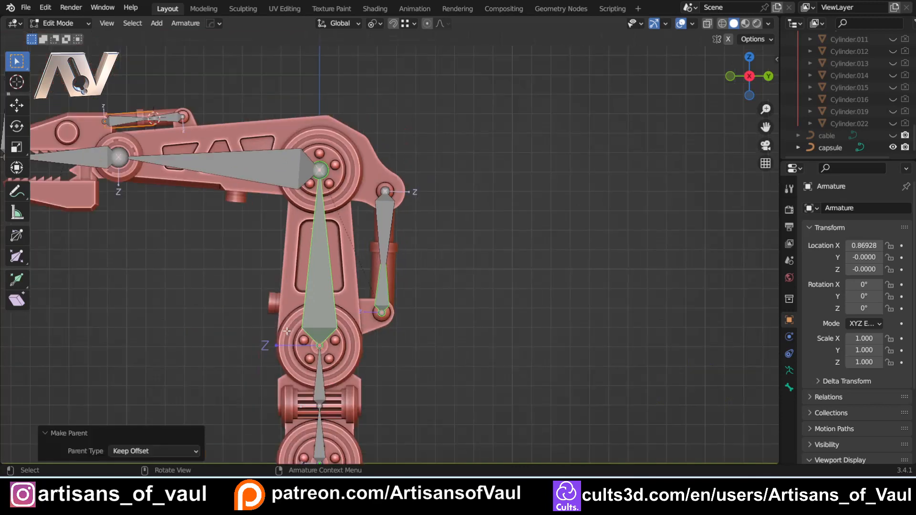
- Test the lower piston bone's attachment by moving the claw's upright control bone in Pose Mode, and cancel the move
key("Tab")
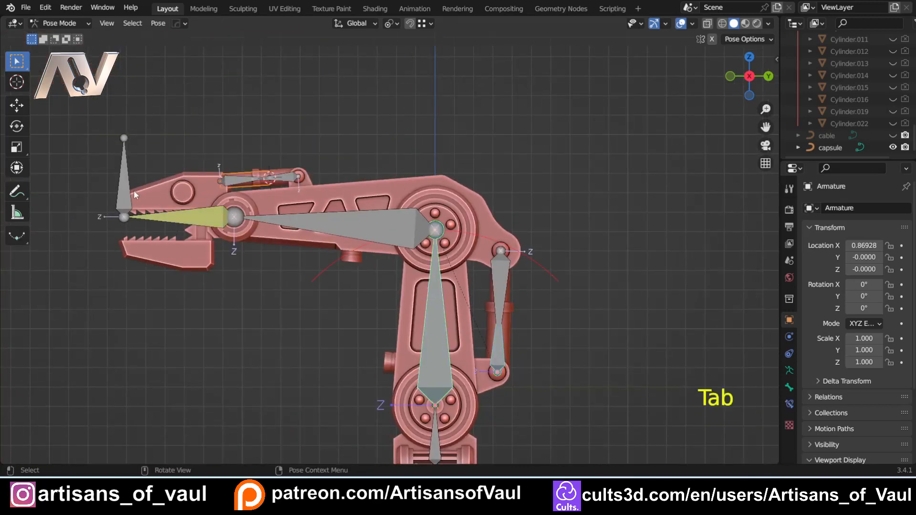
key("g")
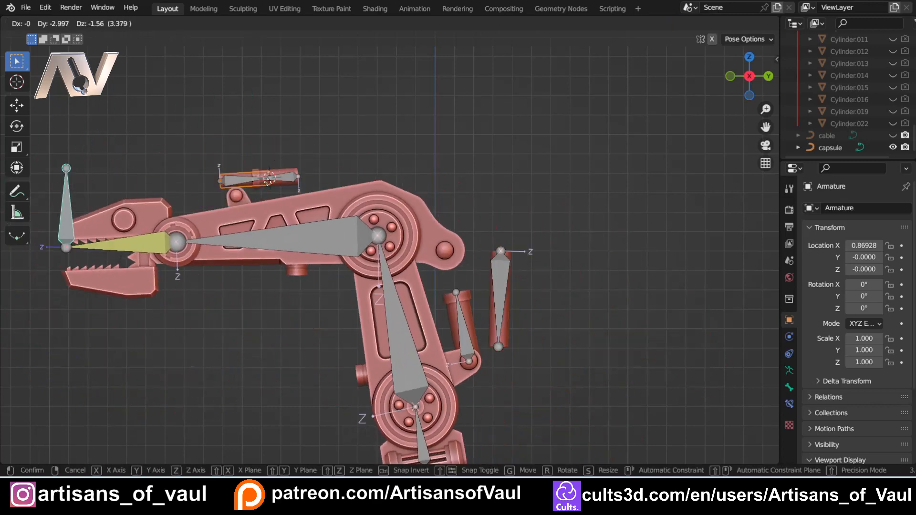
right_click(262, 159)
- In Edit Mode, select the rear piston's upper bone and add the forearm bone to the selection as the active bone
left_click(507, 278)
middle_click_drag(530, 279, 424, 261, "shift")
scroll(423, 261, "up", 2)
key("Tab")
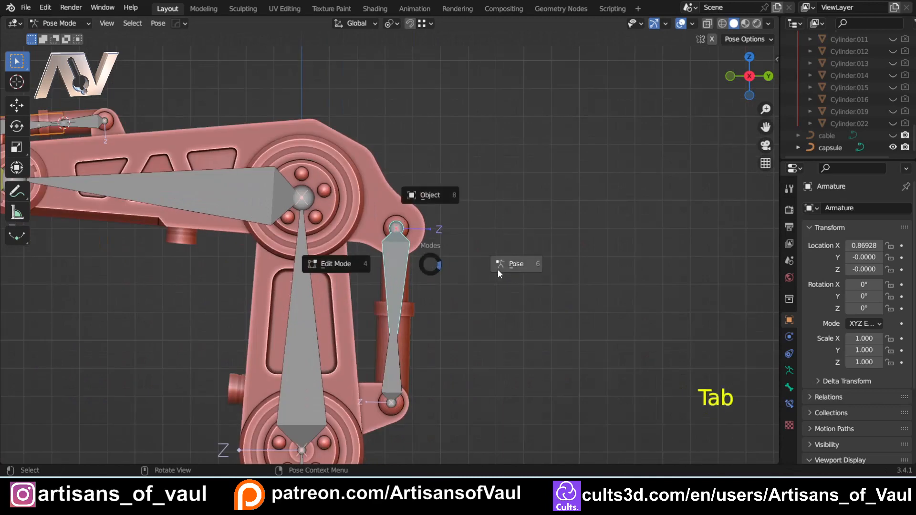
key("Tab")
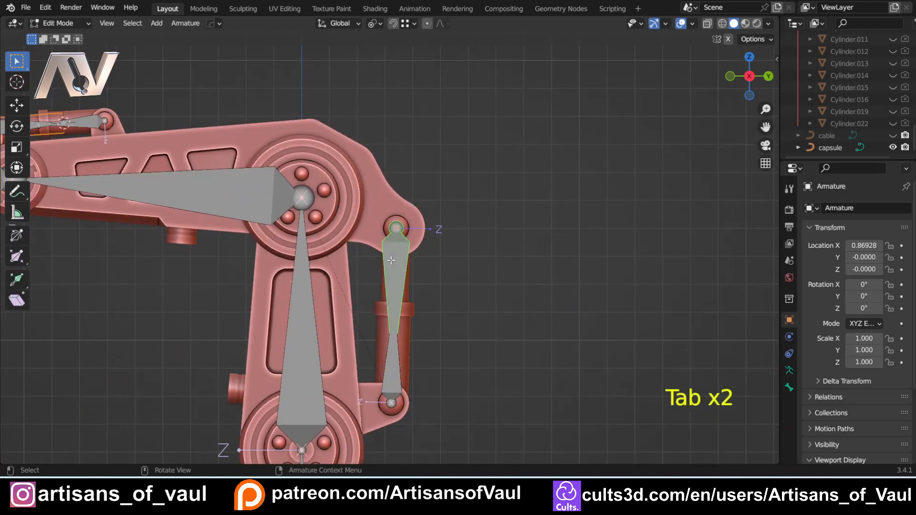
left_click(301, 330)
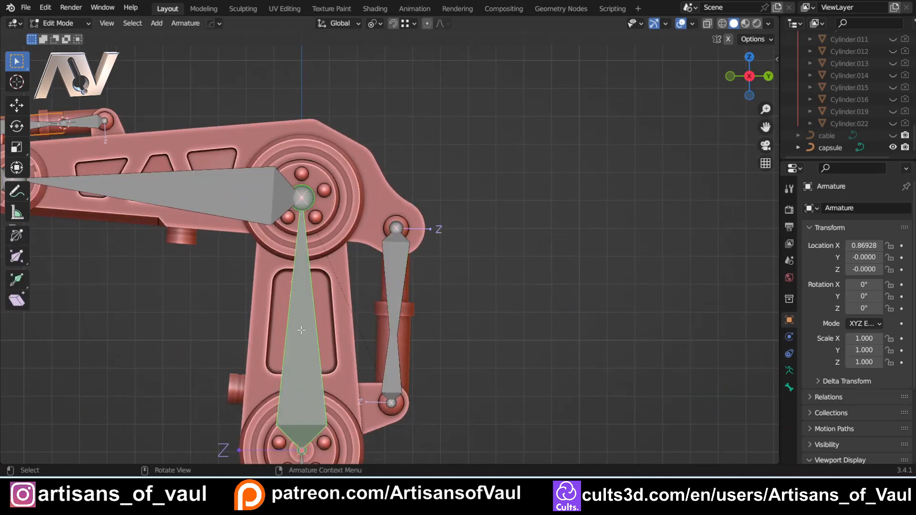
left_click(386, 282)
middle_click_drag(67, 181, 201, 223, "shift")
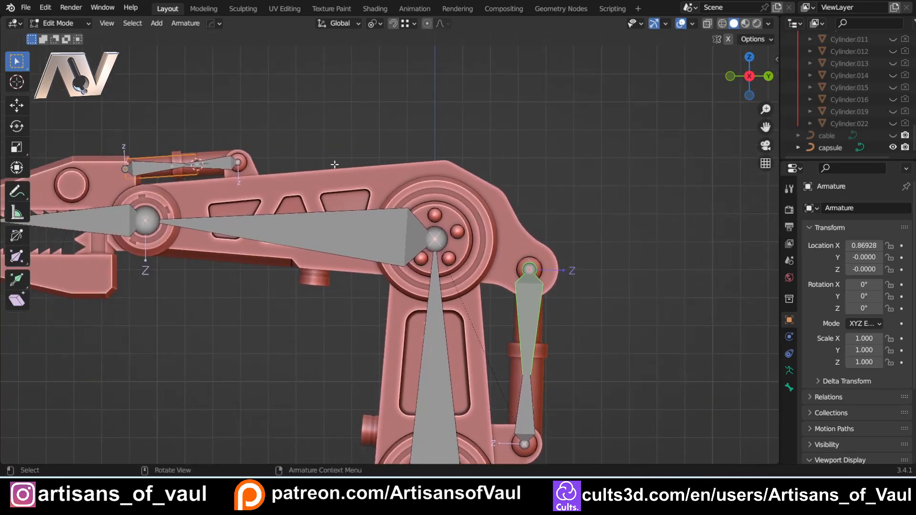
left_click(391, 242, "shift")
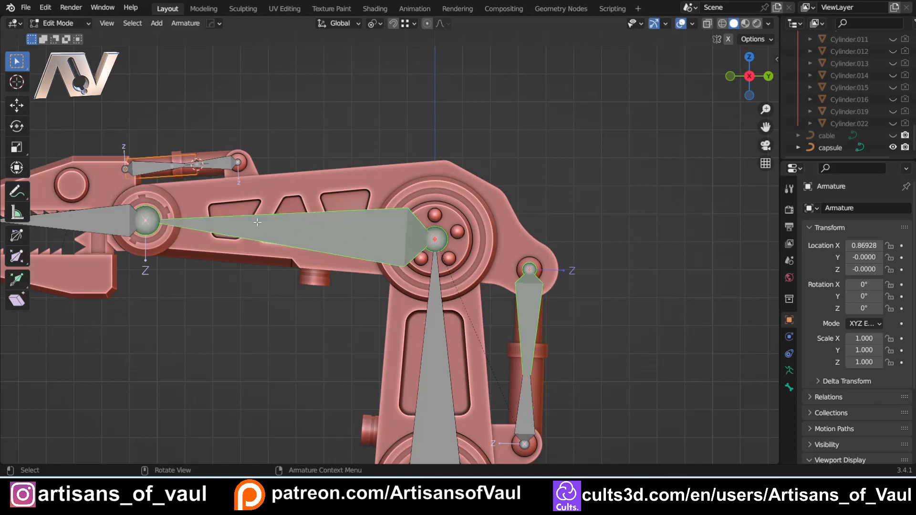
- Try to parent the rear piston's upper bone to the forearm bone with the Connected option, and undo it
key("ctrl+p")
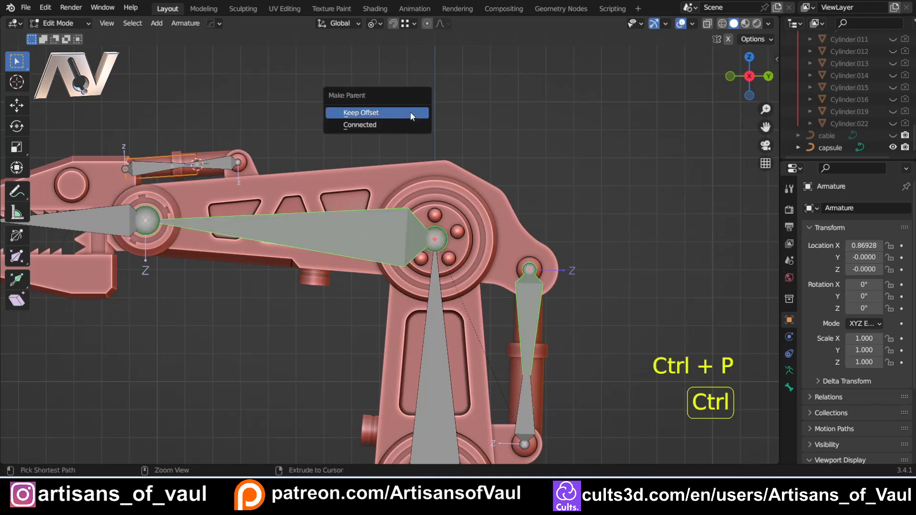
left_click(360, 125)
middle_click_drag(190, 256, 320, 186, "shift")
scroll(324, 166, "up", 4)
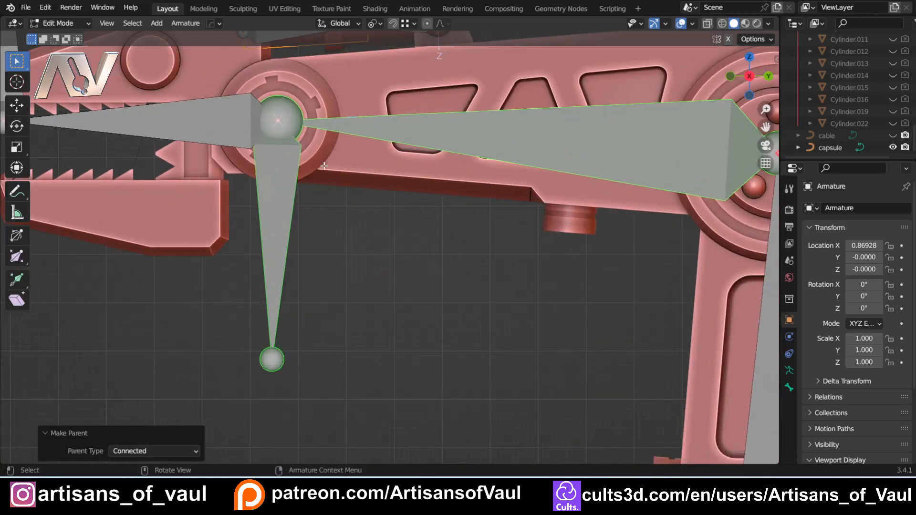
scroll(274, 126, "down", 2)
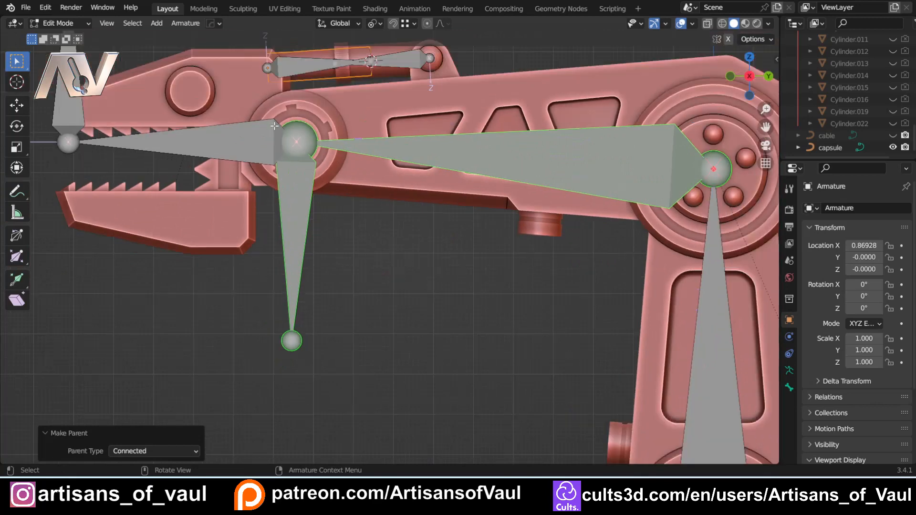
middle_click_drag(386, 252, 310, 252, "shift")
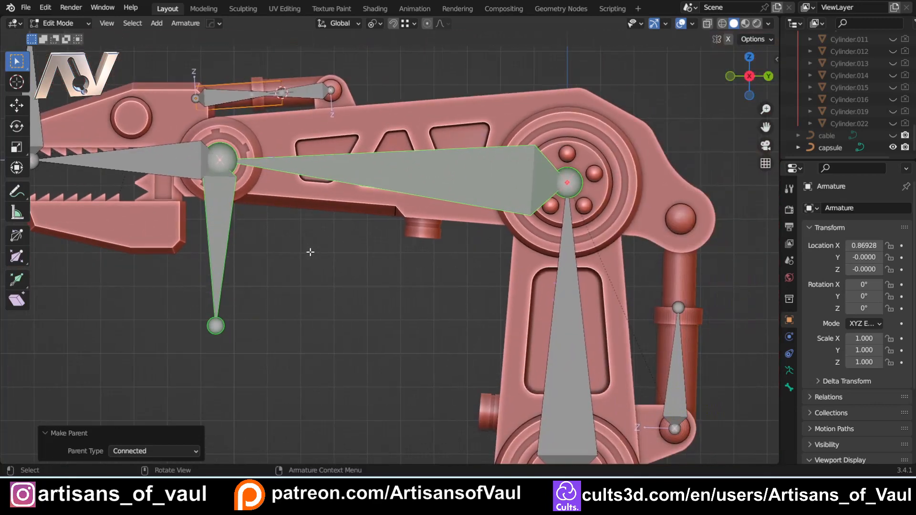
key("ctrl+z")
- Parent the rear piston's upper bone to the forearm bone using Keep Offset
middle_click_drag(463, 257, 344, 253, "shift")
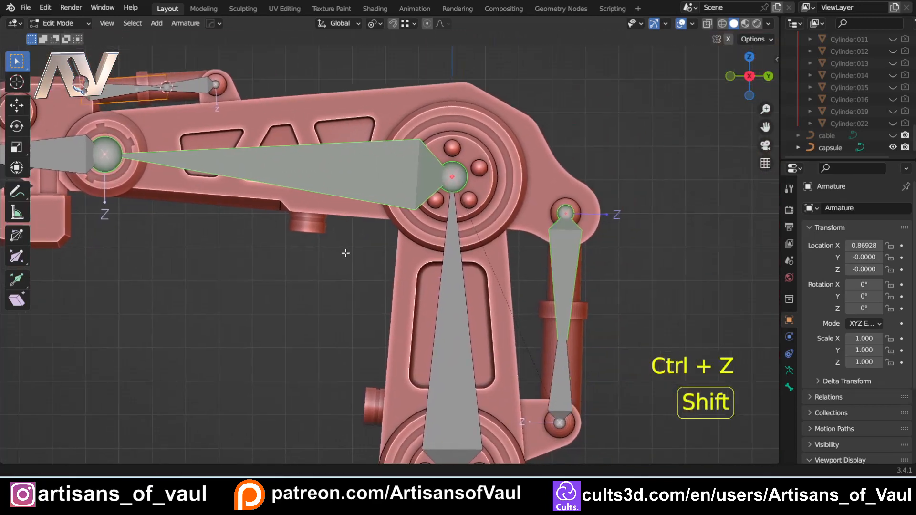
key("ctrl+p")
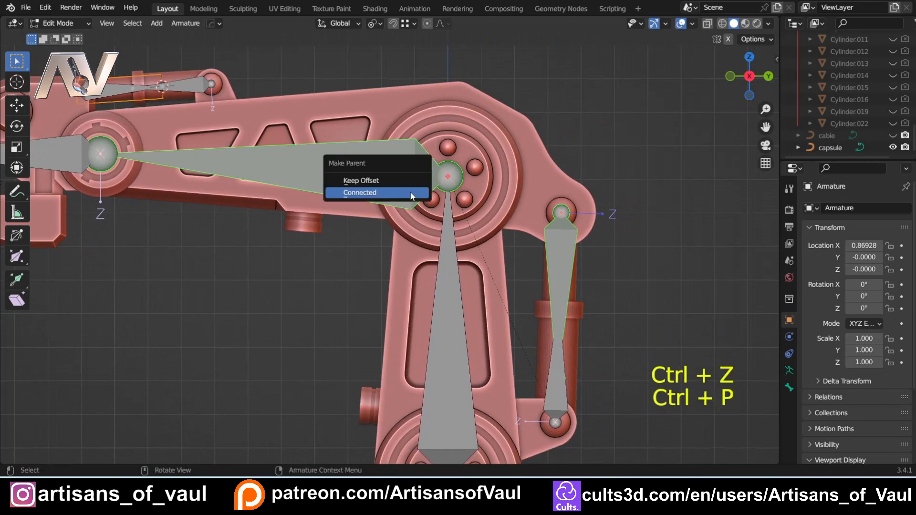
left_click(379, 181)
- Parent the claw piston's rear bone to the forearm bone, keeping its offset
middle_click_drag(184, 85, 352, 195, "shift")
left_click(351, 195)
left_click(461, 282, "shift")
key("ctrl+p")
left_click(461, 285)
- Parent the claw piston's front bone to the claw bone, keeping its offset
left_click(282, 200)
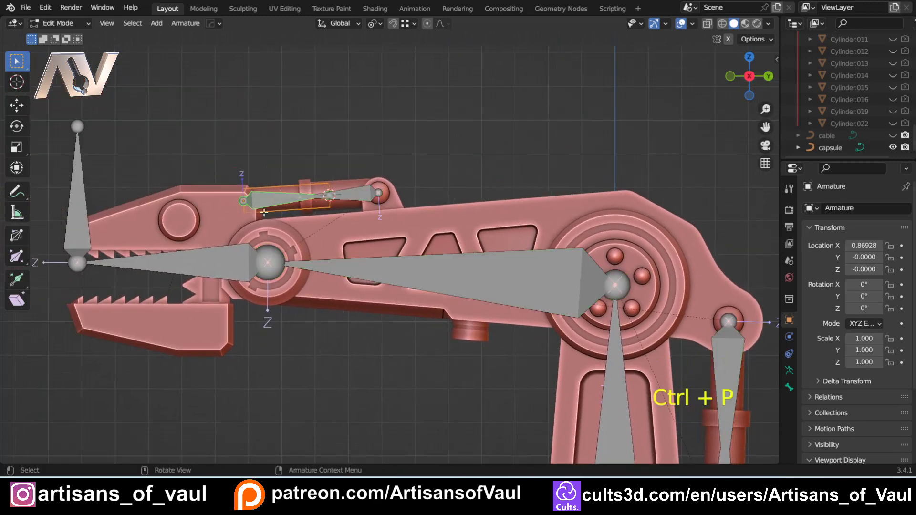
left_click(202, 260, "shift")
key("ctrl+p")
left_click(200, 243)
- Test how both pistons follow the arm by moving the claw's upright control bone in Pose Mode, and undo the move
scroll(199, 241, "down", 4)
key("Tab")
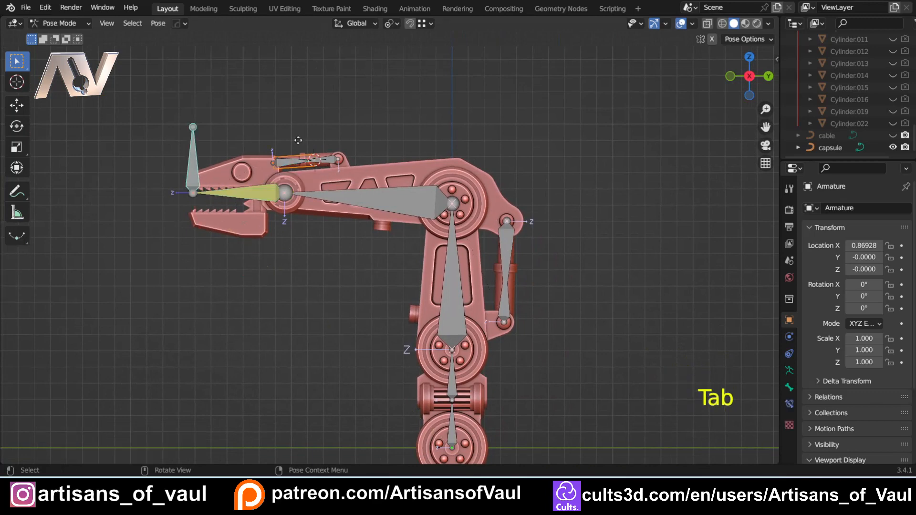
key("g")
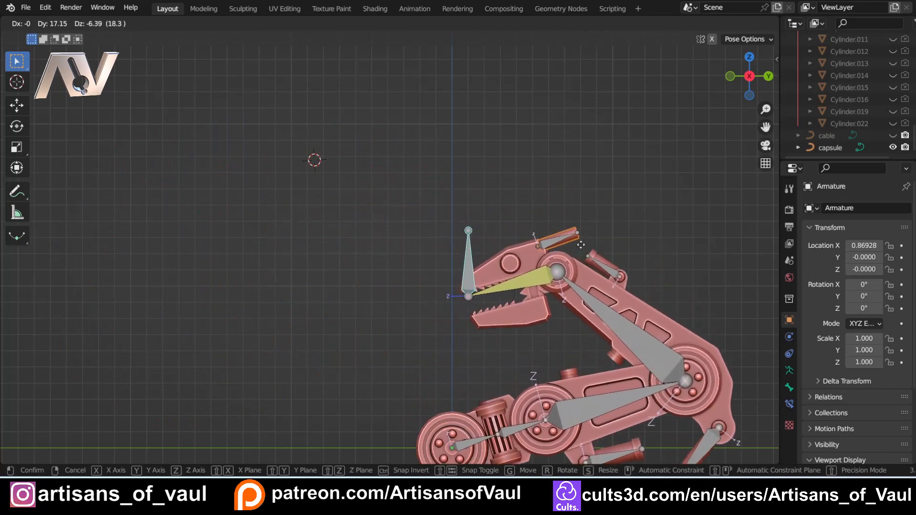
left_click(594, 244)
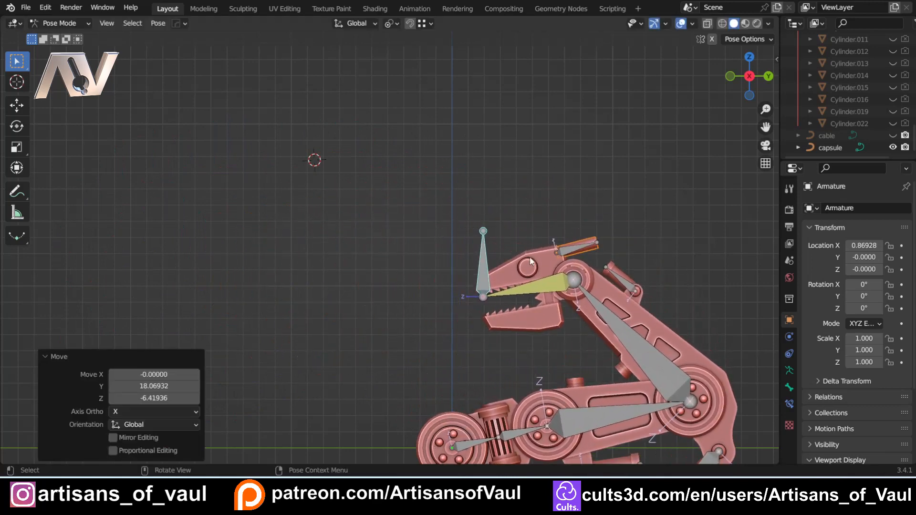
key("ctrl+z")
- Select the rear piston's lower bone, show its bone constraints and widen the Properties editor
scroll(329, 224, "up", 2)
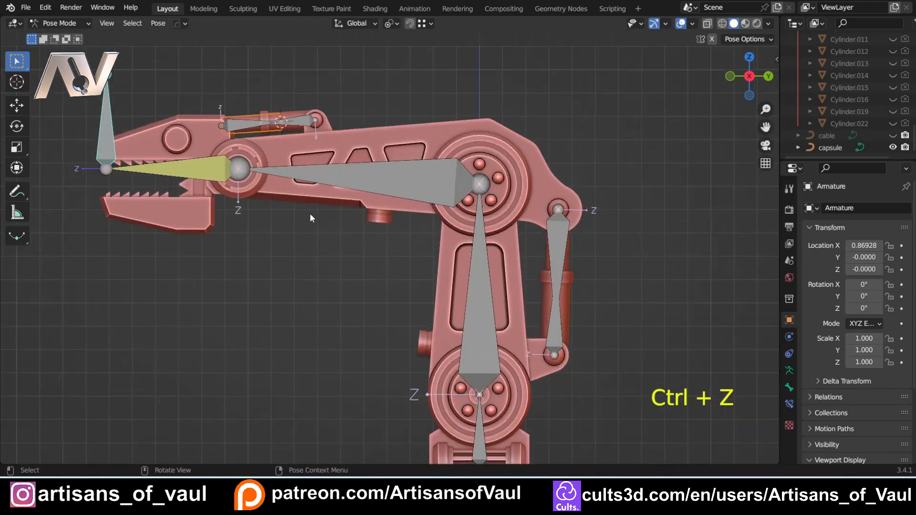
middle_click_drag(266, 164, 291, 236, "shift")
middle_click_drag(564, 321, 426, 278, "shift")
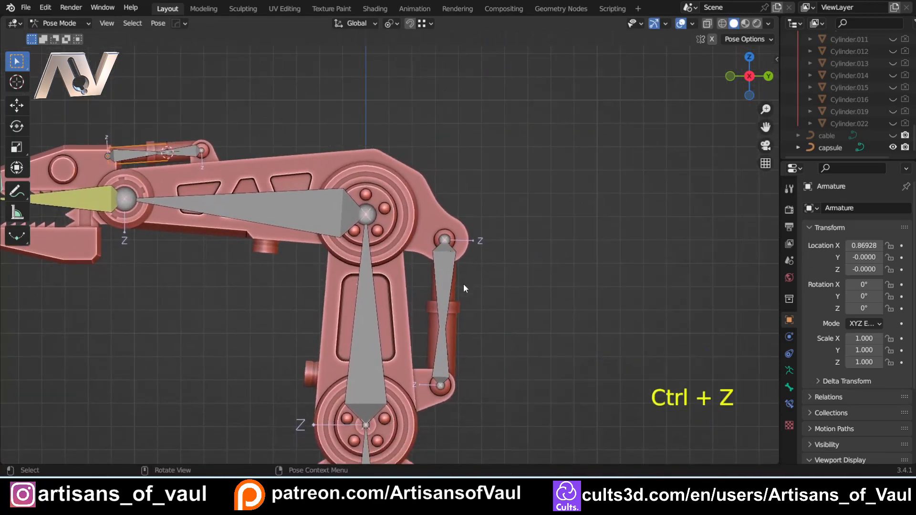
scroll(460, 343, "up", 3)
middle_click_drag(460, 343, 380, 200, "shift")
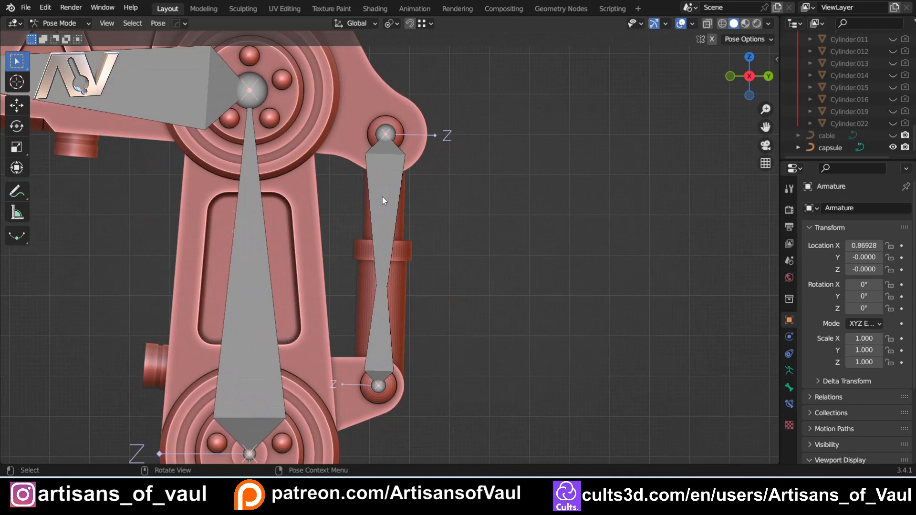
left_click(390, 188)
left_click(378, 340)
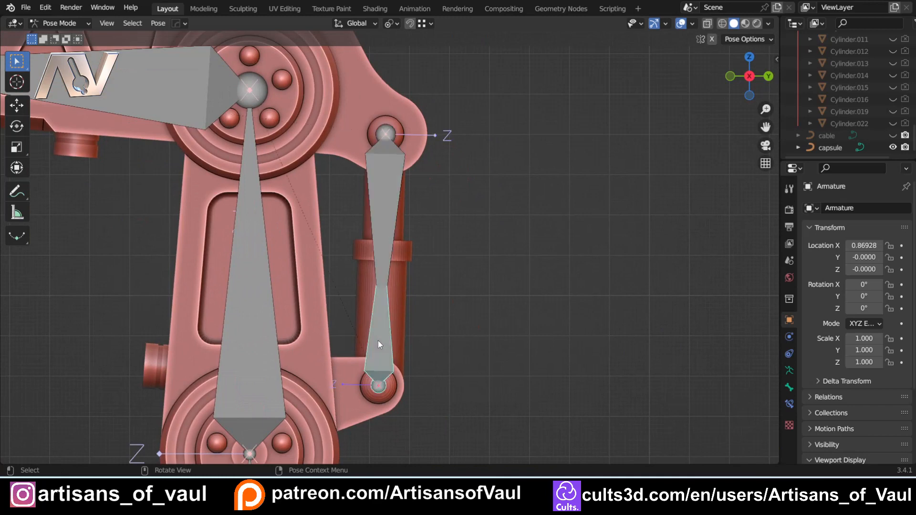
left_click(789, 405)
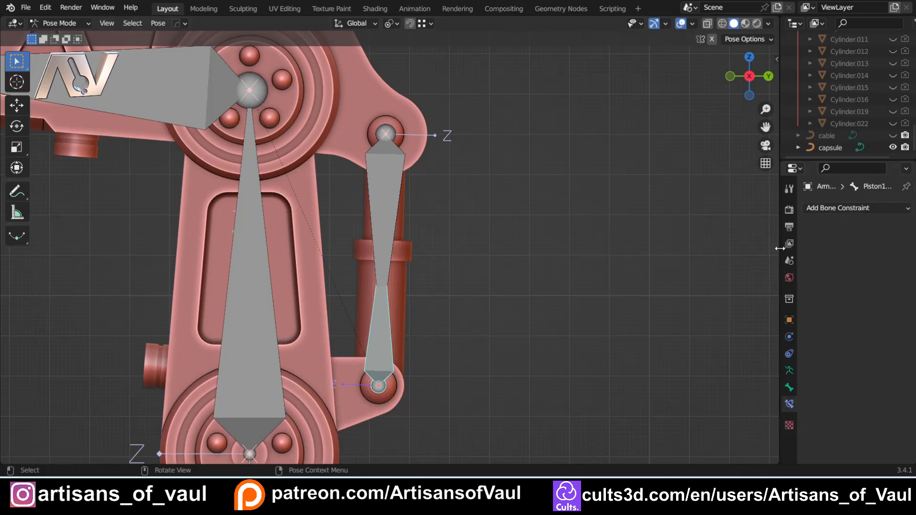
left_click_drag(778, 248, 595, 310)
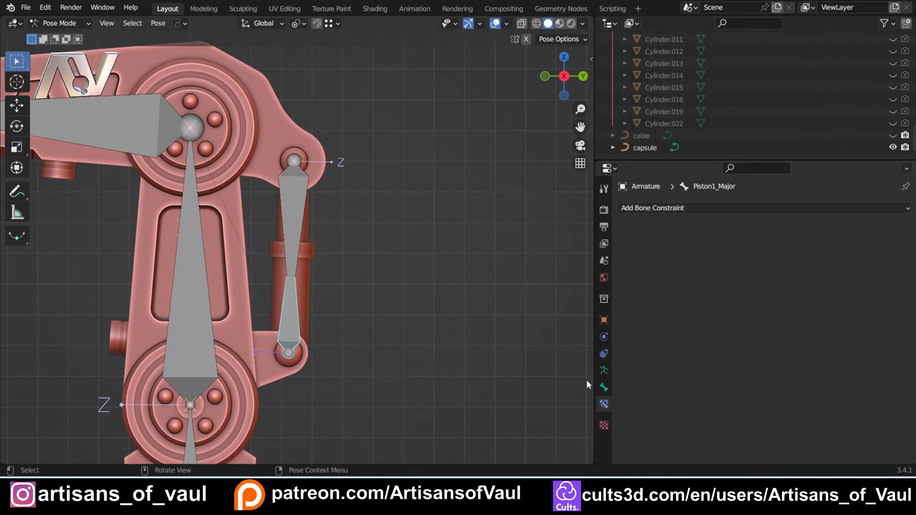
- Add a Damped Track constraint to Piston1_Major, targeting the Armature's Piston1_Minor bone
left_click(603, 388)
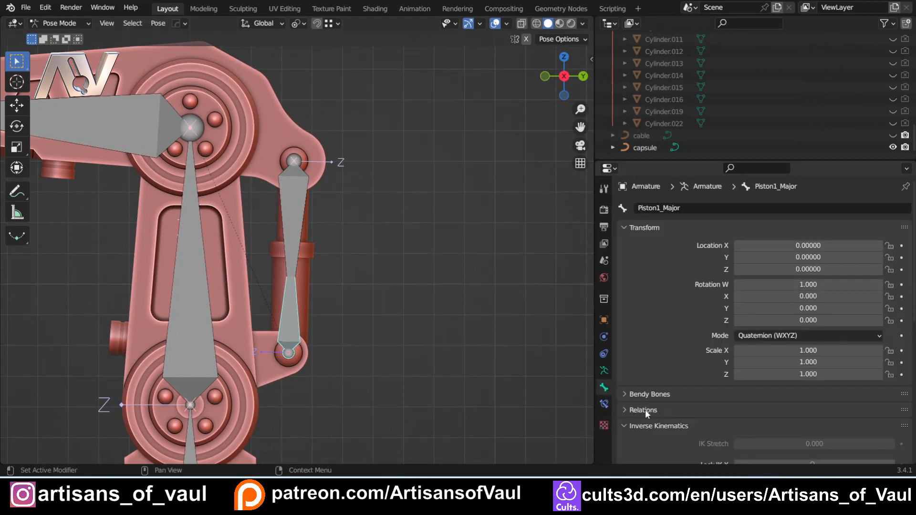
scroll(648, 409, "down", 3)
left_click(604, 404)
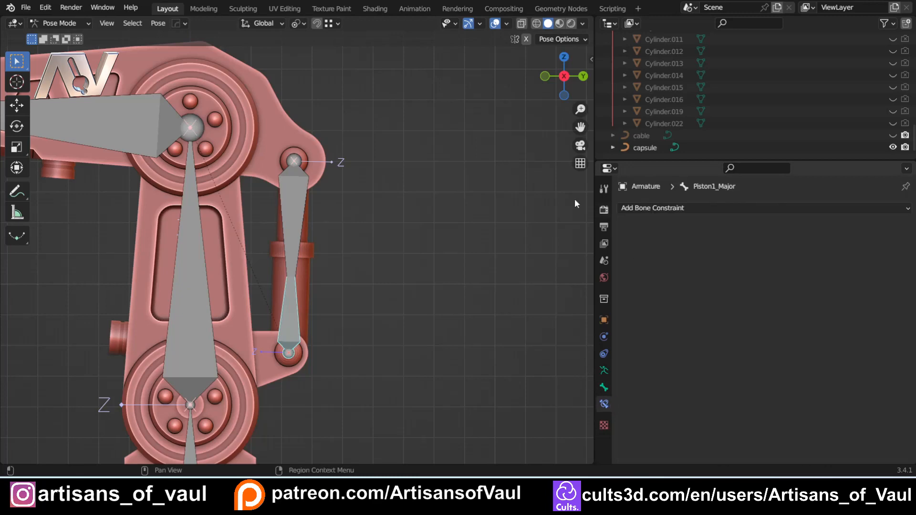
left_click(666, 208)
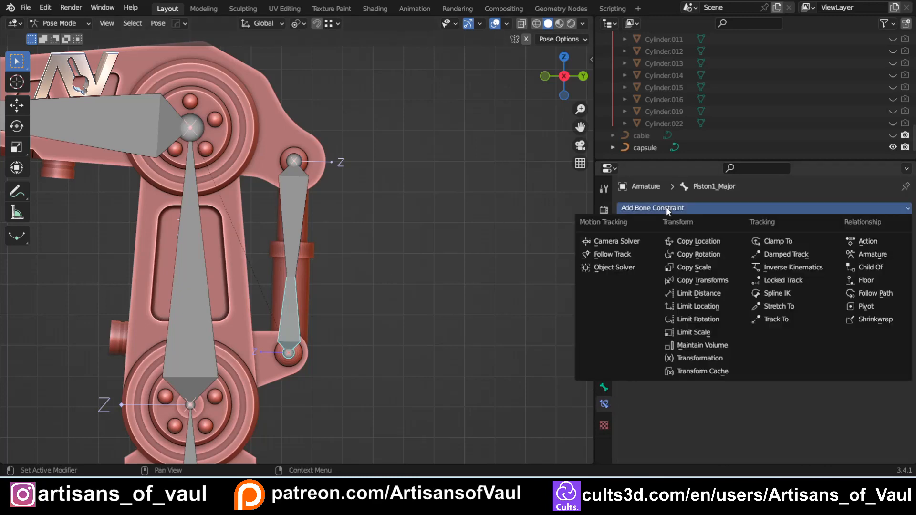
left_click(794, 256)
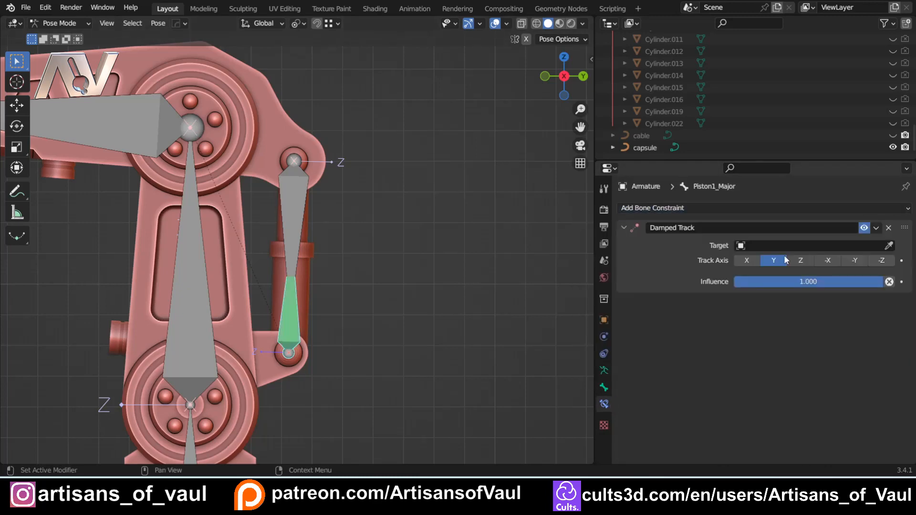
left_click(889, 246)
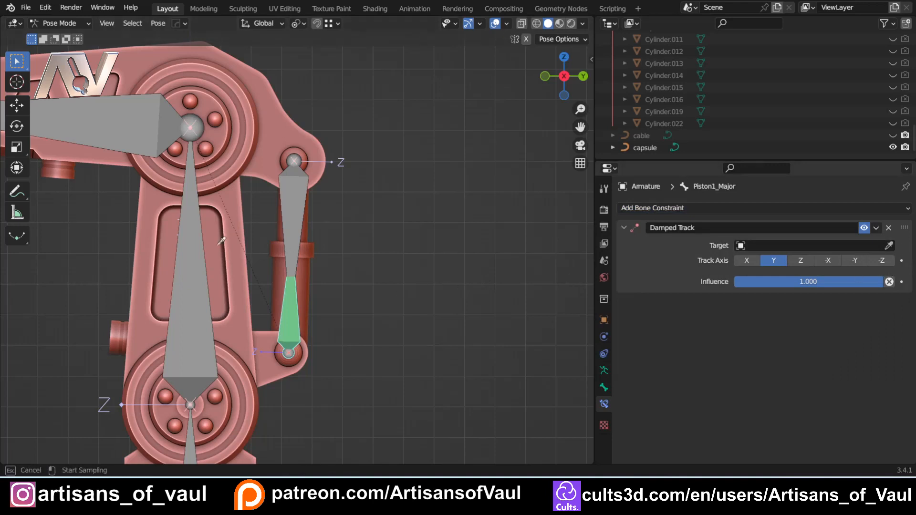
left_click(193, 267)
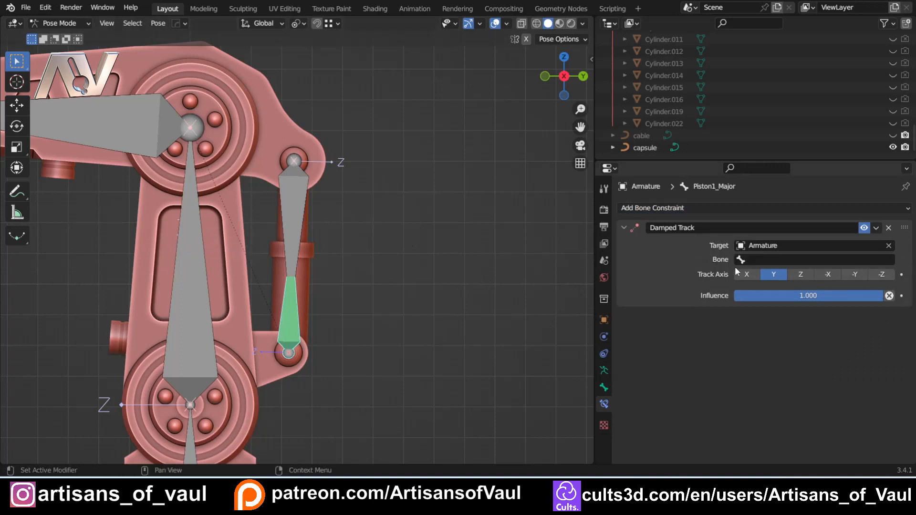
left_click(766, 261)
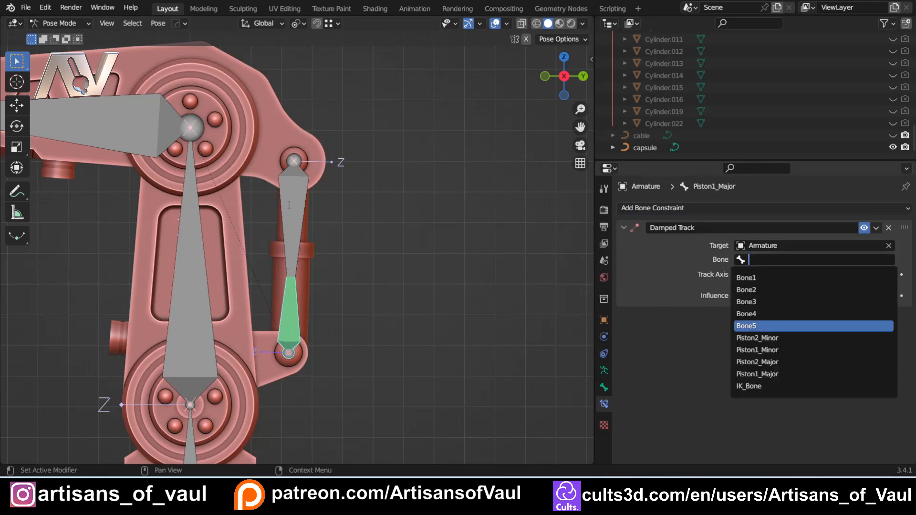
left_click(779, 362)
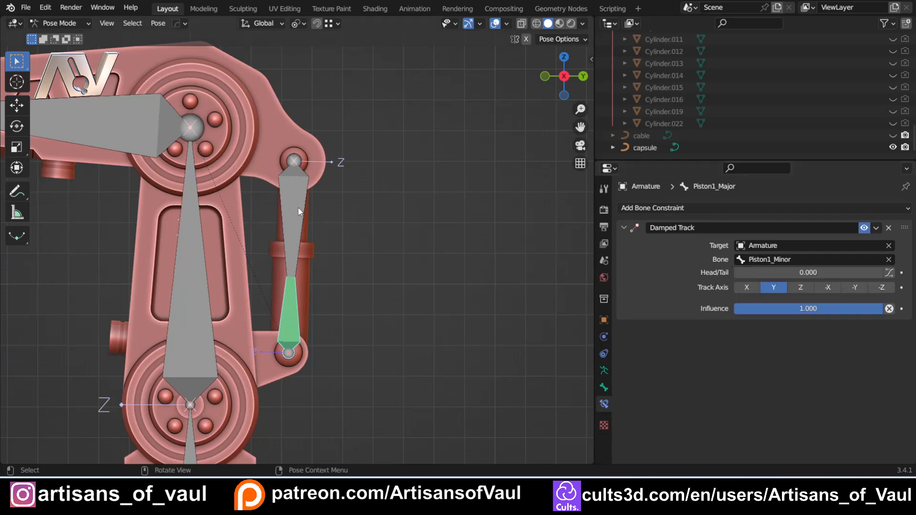
- Add a Damped Track constraint to the rear piston's upper bone, targeting the Armature's Piston1_Major bone
left_click(299, 209)
left_click(694, 208)
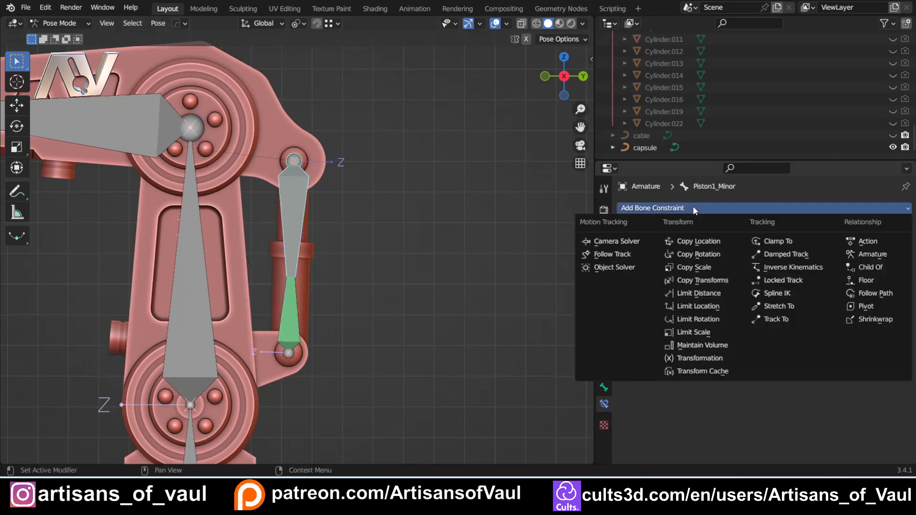
left_click(780, 254)
left_click(757, 246)
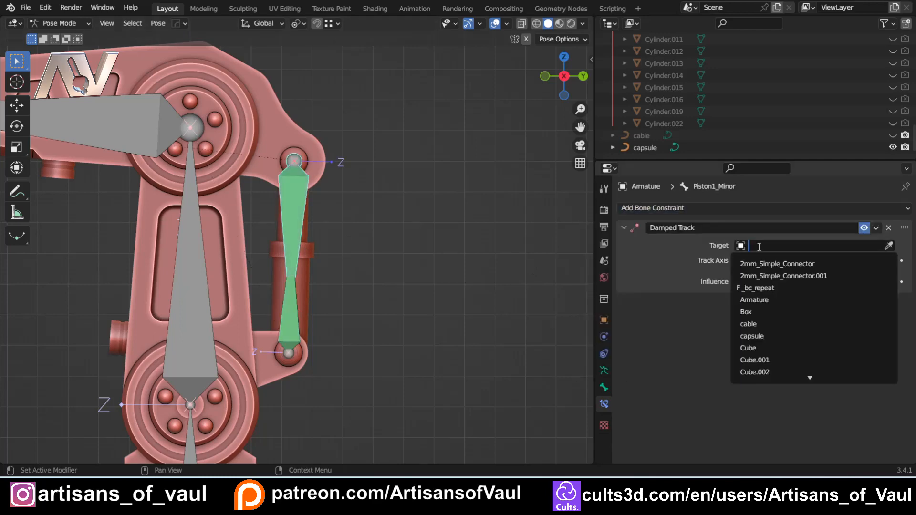
left_click(748, 299)
left_click(762, 260)
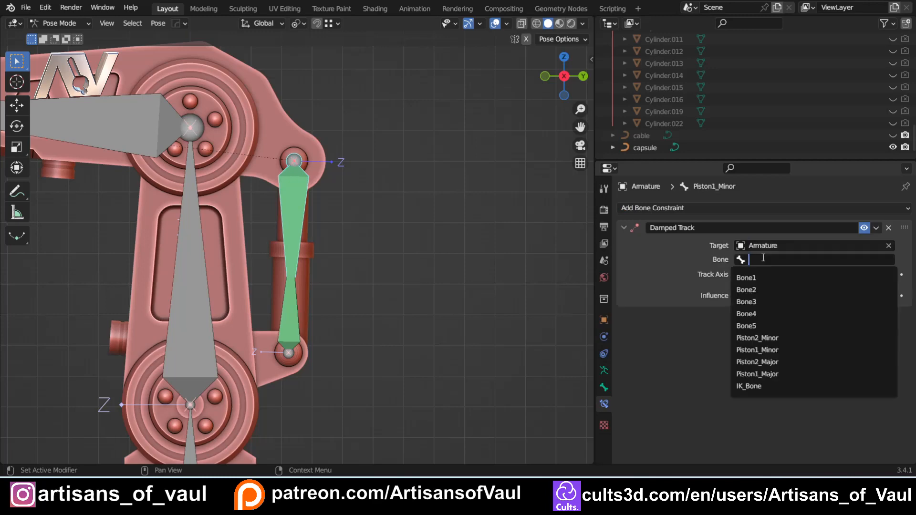
left_click(768, 374)
- Narrow the Properties editor and move the claw's upright control bone far down to test the rear piston's tracking
scroll(415, 248, "down", 5)
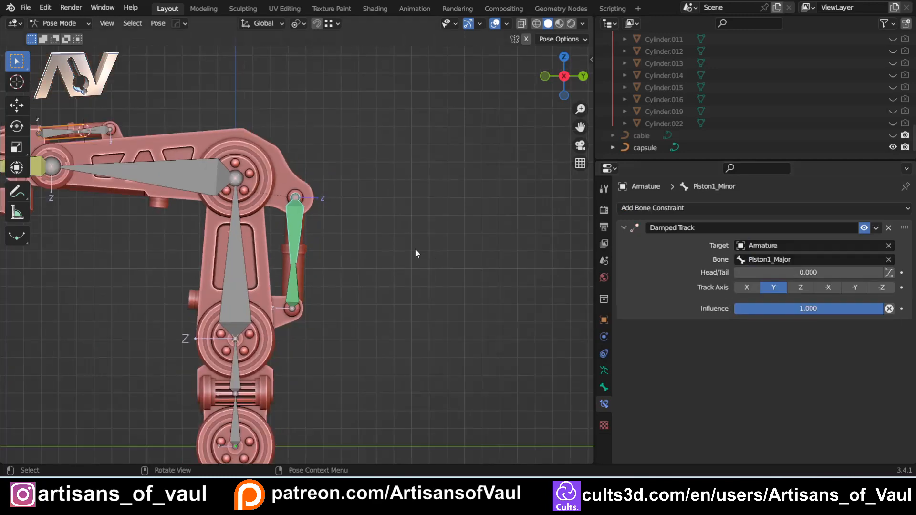
scroll(475, 239, "up", 2)
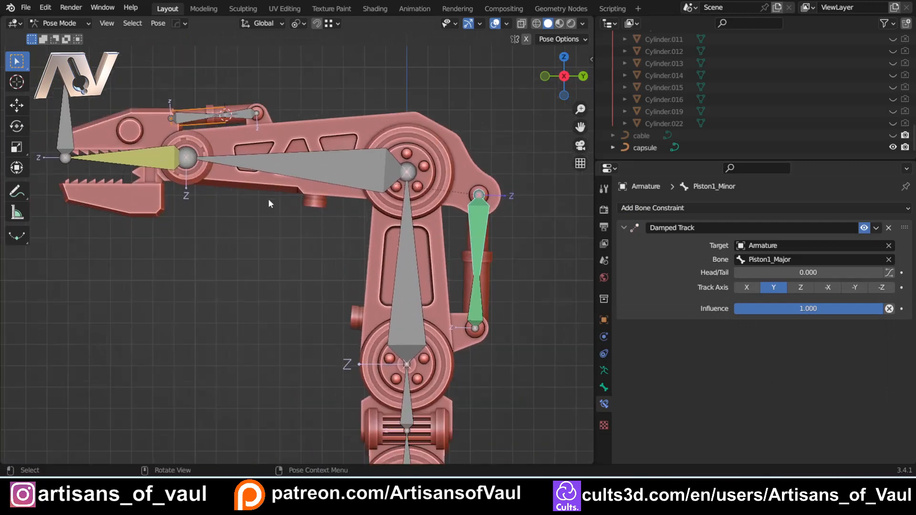
scroll(268, 198, "down", 2)
key("Tab")
left_click(385, 200)
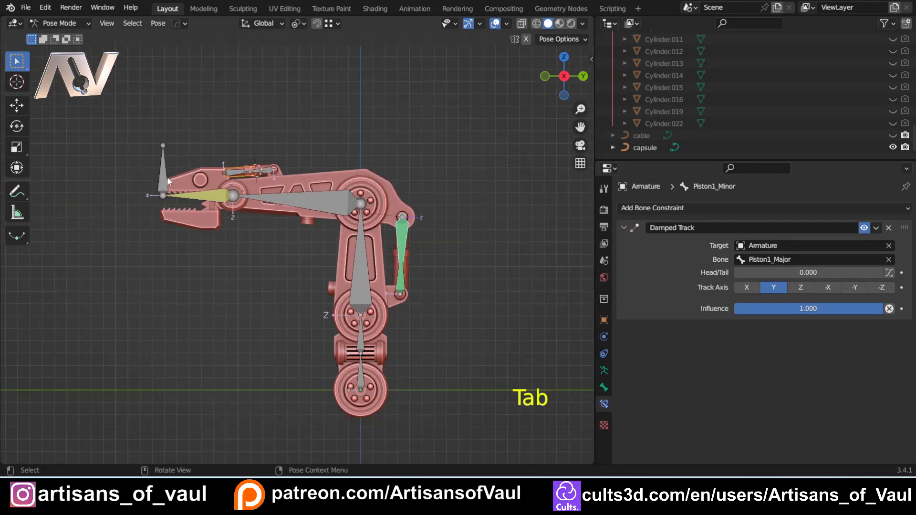
left_click(167, 176)
scroll(305, 198, "up", 2)
left_click_drag(593, 288, 742, 288)
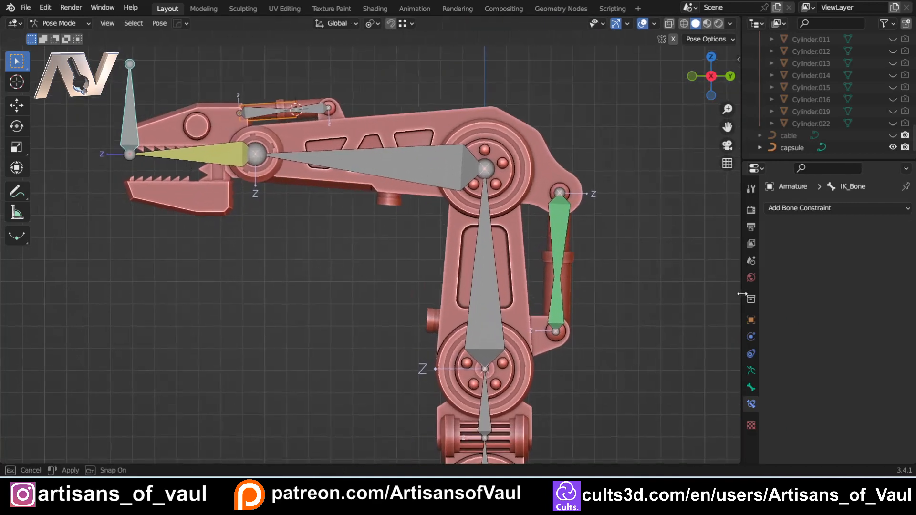
scroll(341, 210, "down", 4)
key("g")
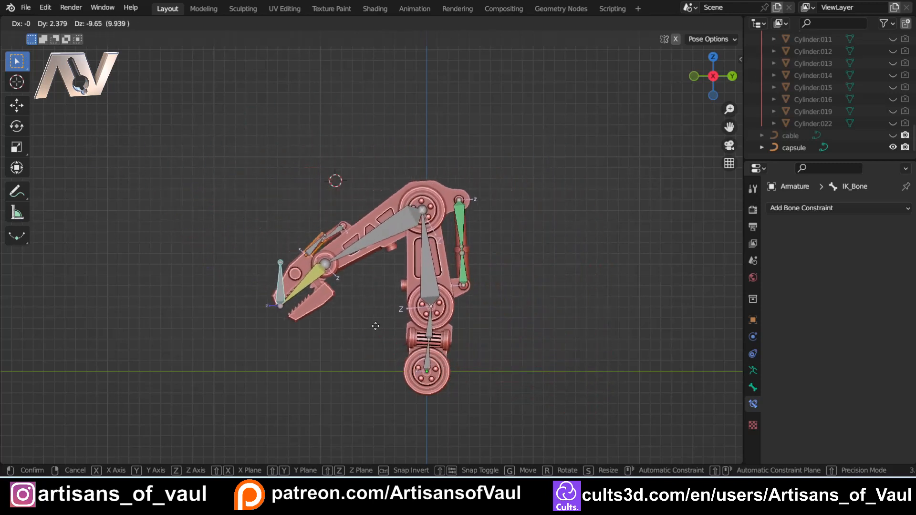
left_click(407, 375)
- Examine in wireframe how far the rear piston's inner rod reaches into its sleeve, opening the rod's mesh in Edit Mode
scroll(479, 213, "up", 5)
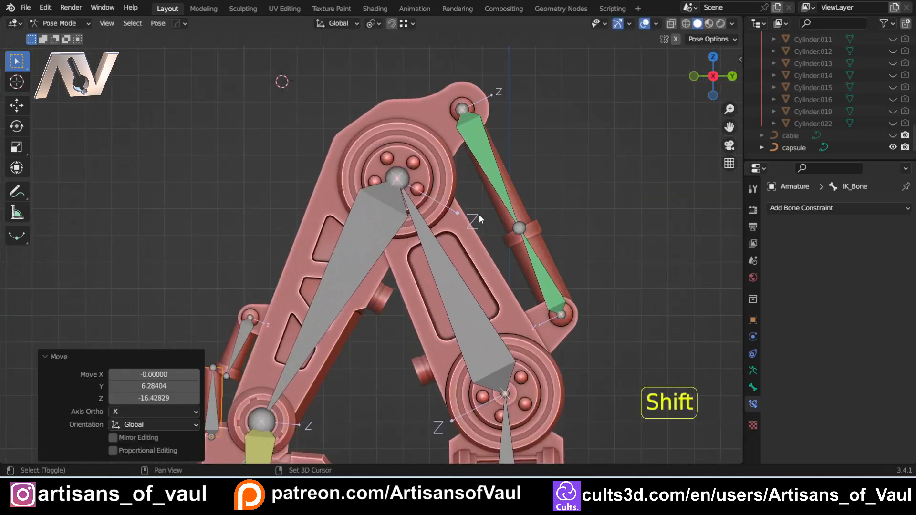
scroll(268, 277, "up", 4)
mouse_move(479, 214)
middle_mouse_down("shift")
mouse_move(265, 272)
mouse_move(319, 269)
mouse_move(346, 285)
mouse_move(379, 278)
middle_mouse_up("shift")
scroll(320, 281, "up", 3)
key("shift+z")
middle_click_drag(358, 284, 383, 286)
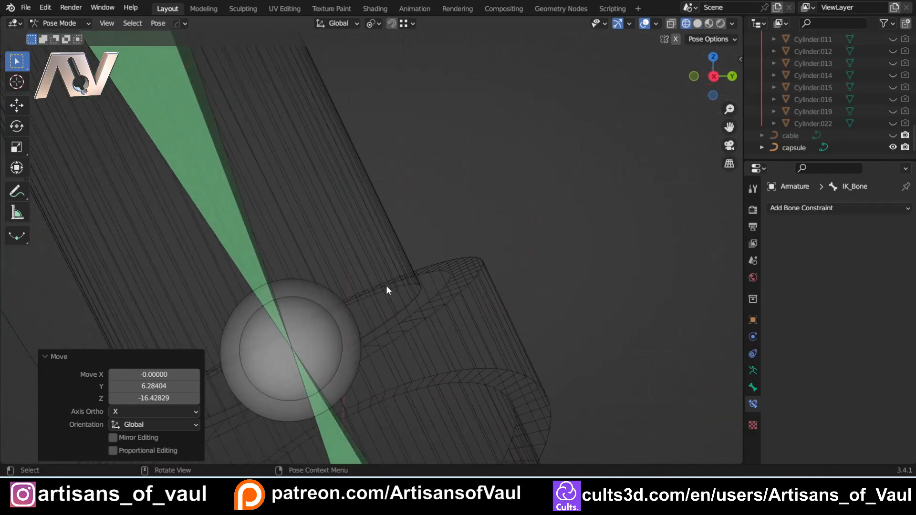
scroll(394, 272, "down", 2)
left_click(395, 270)
key("Tab")
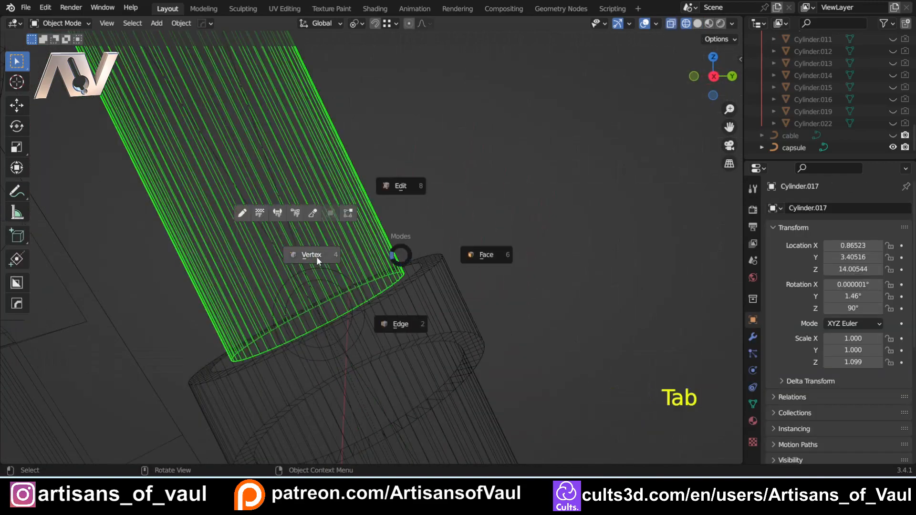
left_click(418, 267)
key("alt+a")
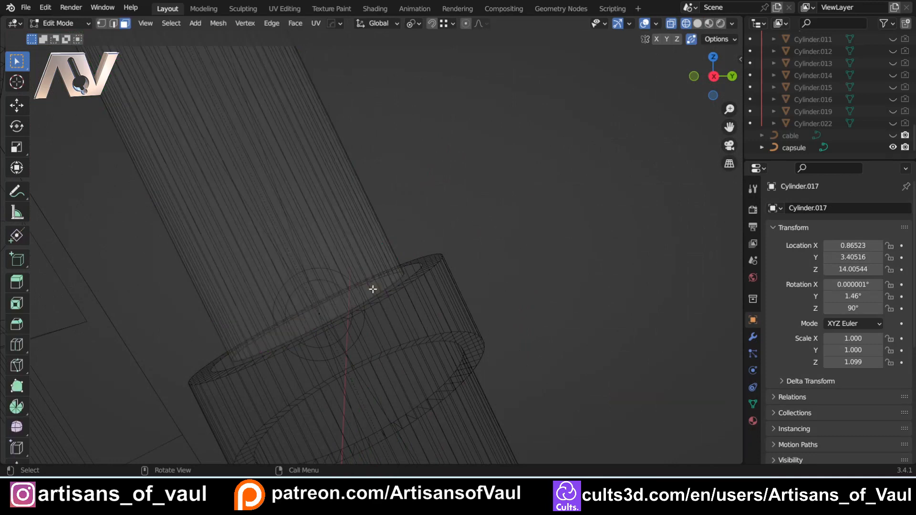
scroll(384, 265, "down", 4)
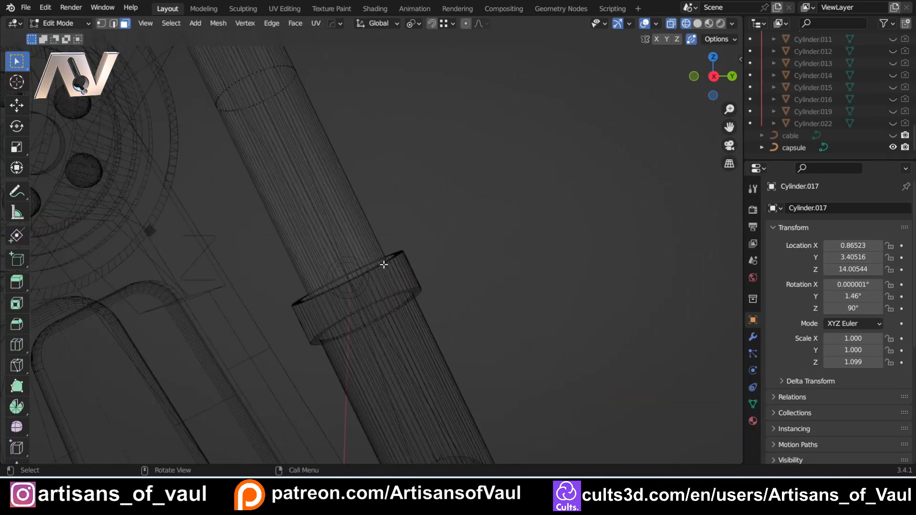
- Undo the rod's mesh editing session and the control bone's test move
key("ctrl+z")
key("ctrl+z")
key("ctrl+z")
key("ctrl+z")
key("ctrl+z")
key("ctrl+z")
key("ctrl+z")
key("ctrl+z")
key("ctrl+z")
key("ctrl+z")
key("ctrl+z")
key("ctrl+z")
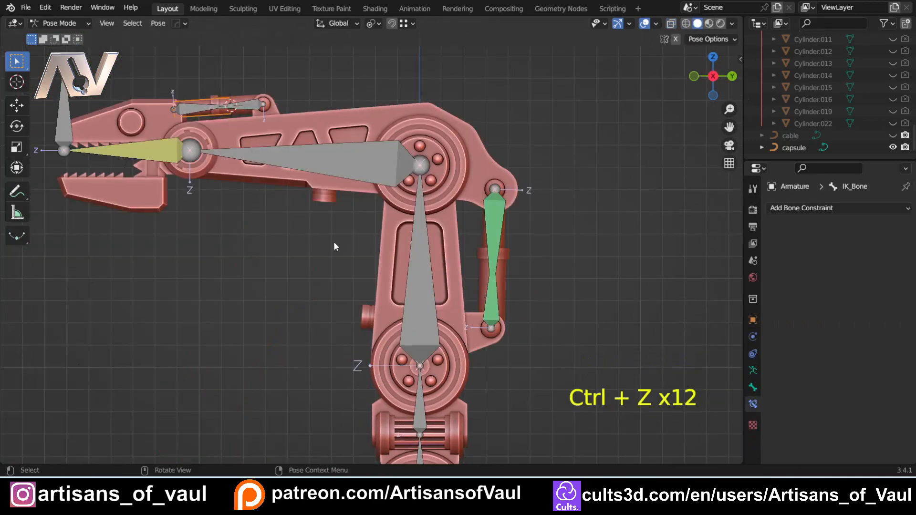
- Lengthen the rear piston's inner rod by edge-sliding its lower edge loop down about 0.05 with clamping off
middle_click_drag(508, 251, 440, 252, "shift")
scroll(429, 297, "up", 4)
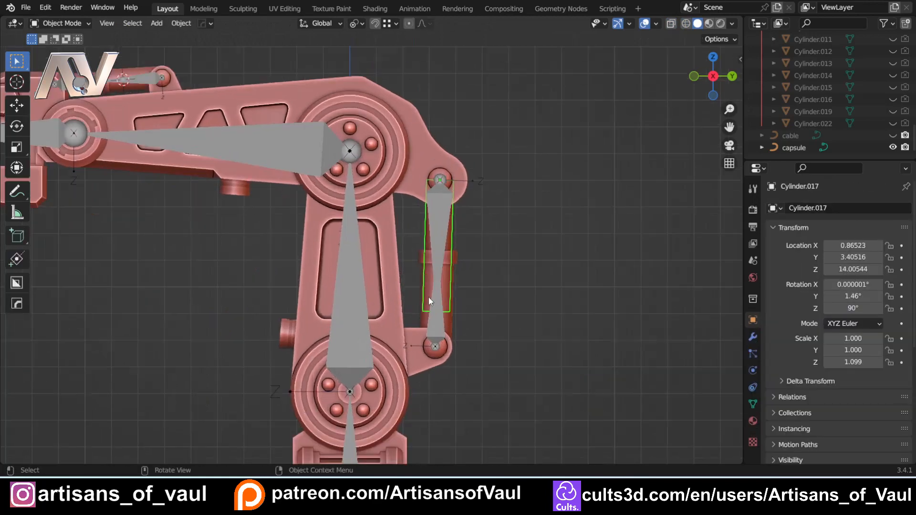
middle_click_drag(484, 338, 380, 267, "shift")
scroll(379, 267, "up", 4)
key("Tab")
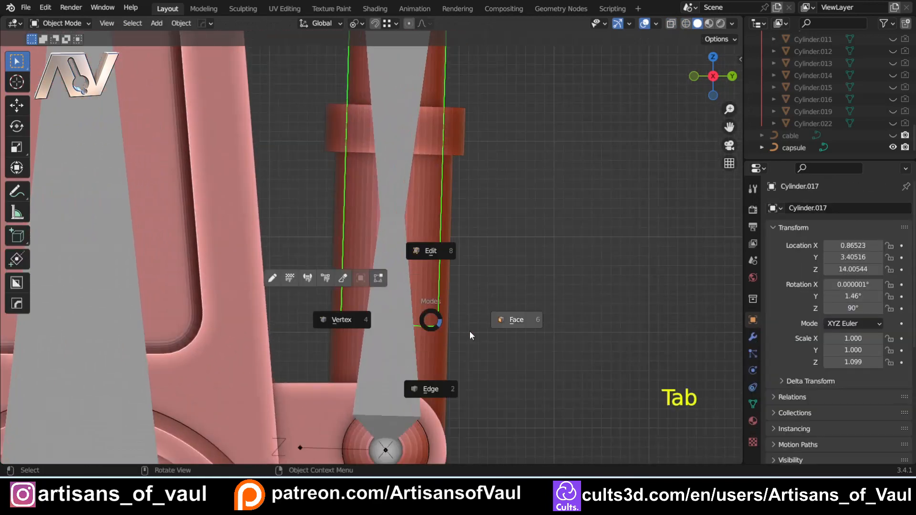
left_click(430, 377)
key("shift+z")
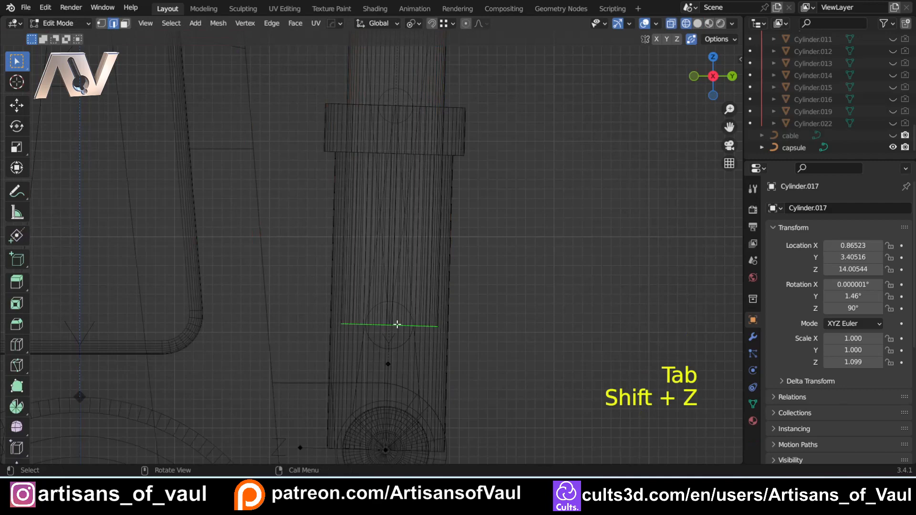
key("g")
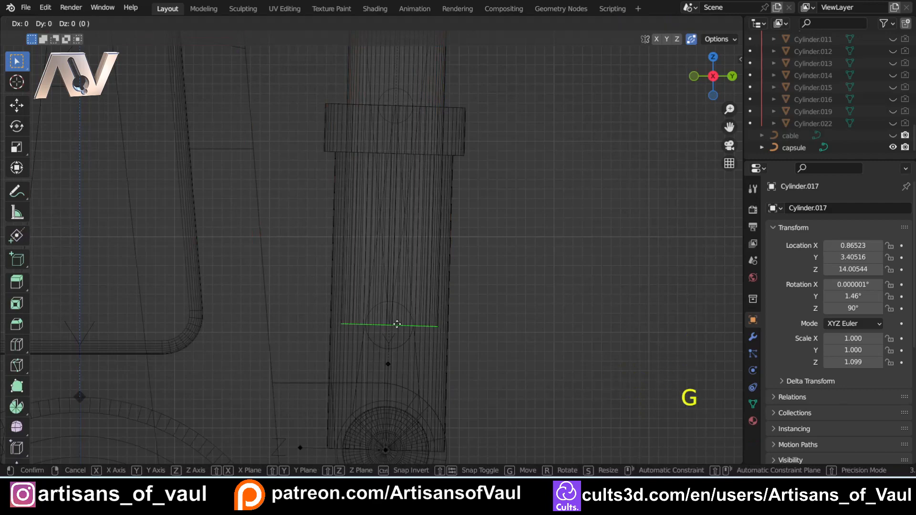
key("g")
key("c")
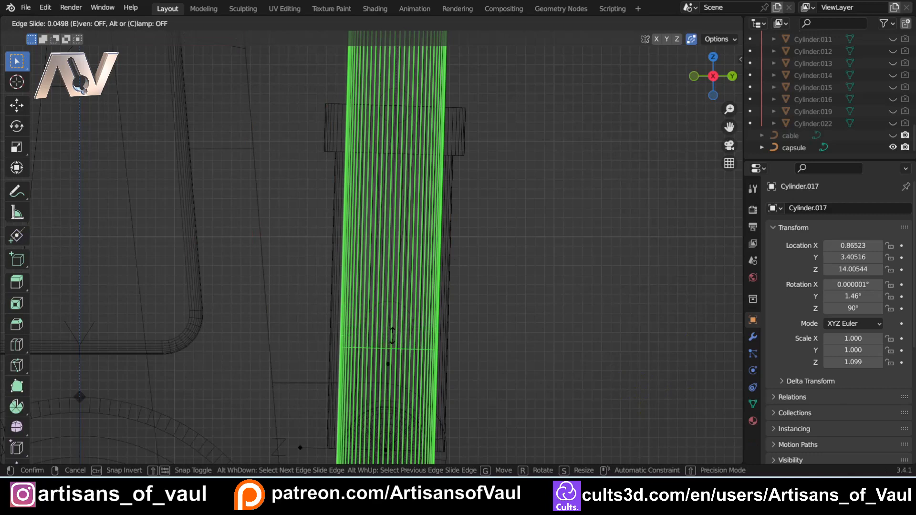
left_click(391, 334)
key("Tab")
left_click(404, 257)
key("shift+z")
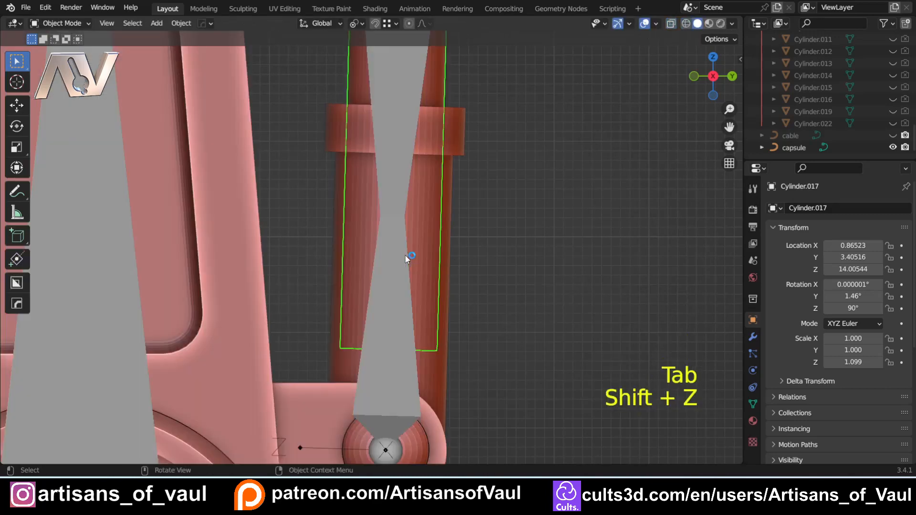
- Leave the rod's mesh editing and put the armature back in Pose Mode with the claw's control bone selected
scroll(405, 254, "down", 6)
key("Tab")
left_click(430, 168)
middle_click_drag(232, 205, 322, 275, "shift")
key("Tab")
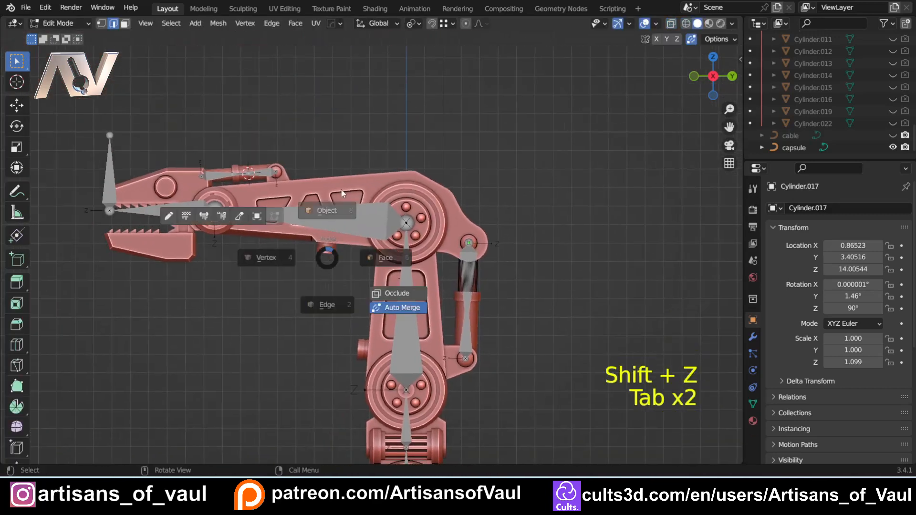
left_click(344, 193)
left_click(105, 190)
key("Tab")
left_click(232, 211)
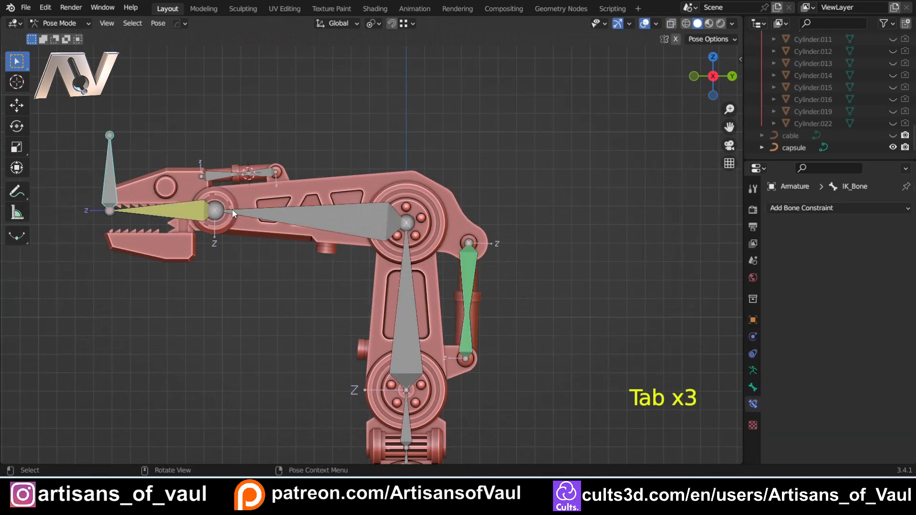
- Test the lengthened rod by moving the claw's control bone and returning it to its starting pose
key("g")
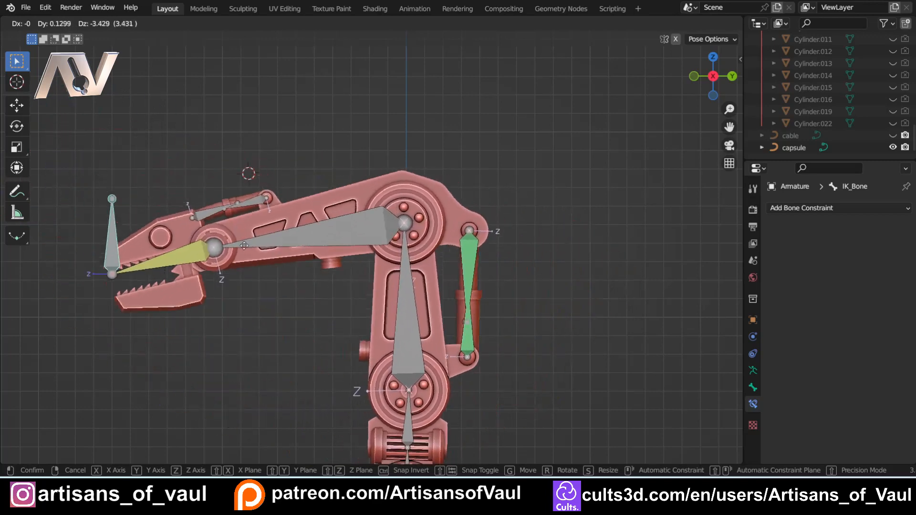
left_click(221, 159)
- Give the front piston's Piston2_Major bone a Damped Track constraint targeting the armature's Piston2_Minor bone
middle_click_drag(221, 159, 338, 250, "shift")
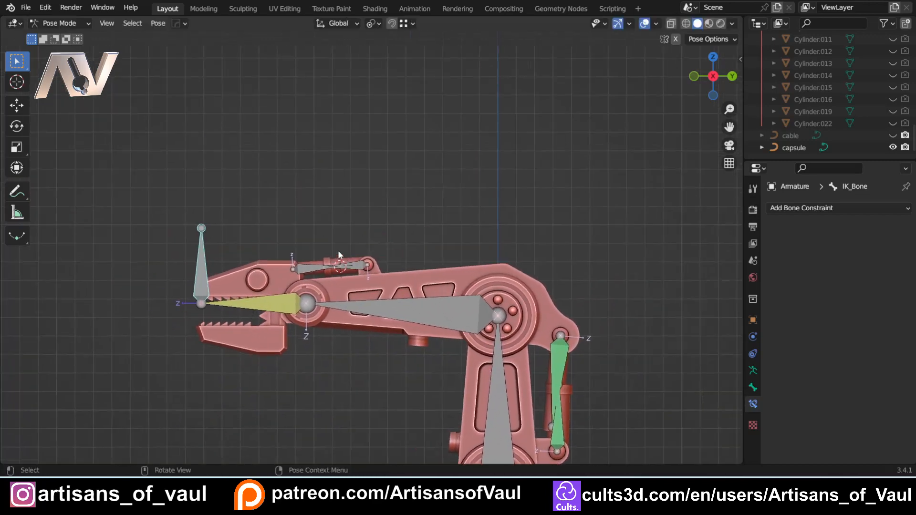
scroll(322, 287, "up", 4)
left_click(323, 287)
scroll(339, 177, "up", 3)
middle_click_drag(271, 252, 388, 284, "shift")
scroll(387, 285, "down", 4)
left_click(811, 208)
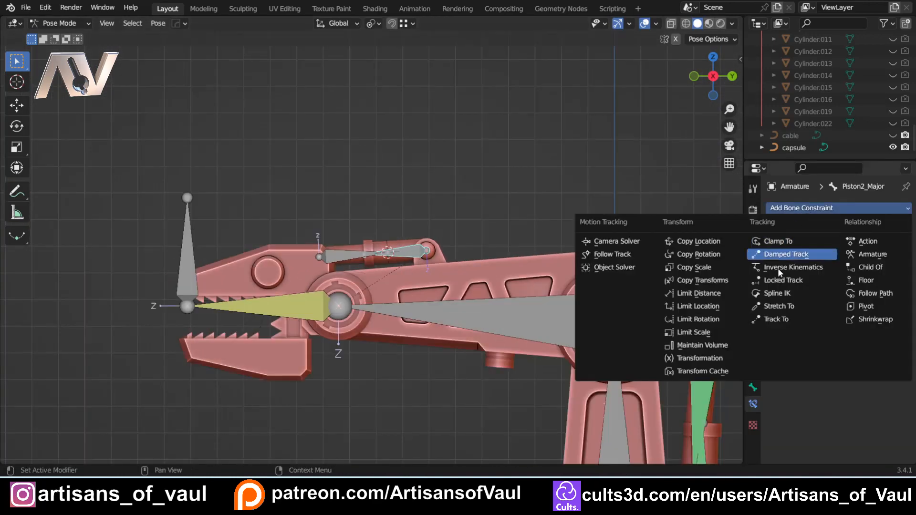
left_click(787, 256)
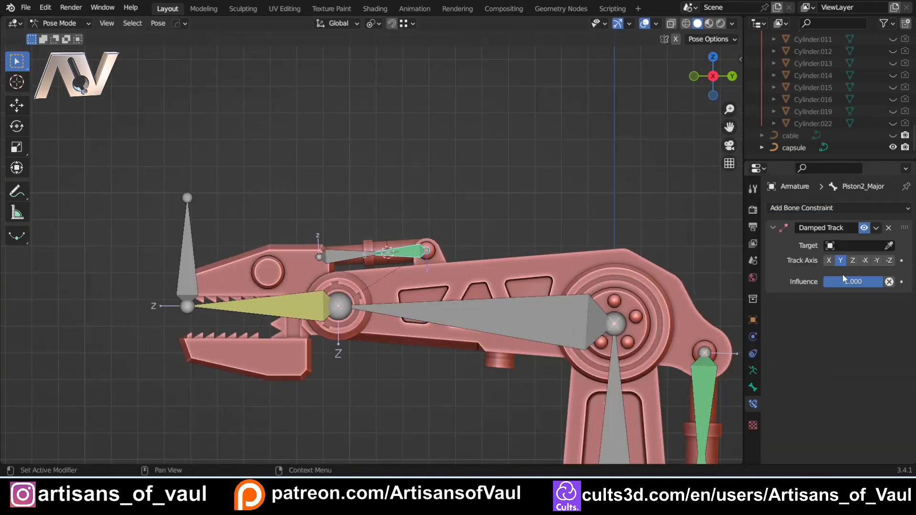
left_click(888, 245)
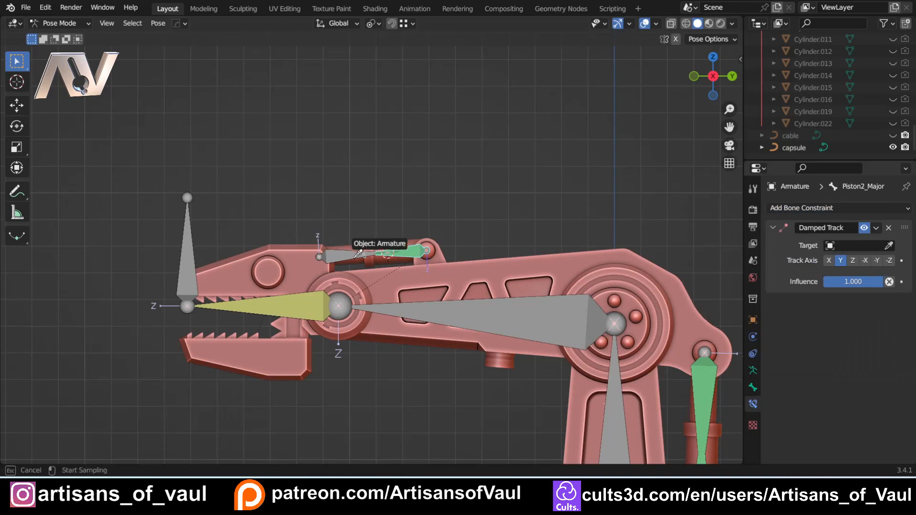
left_click(354, 259)
left_click(849, 259)
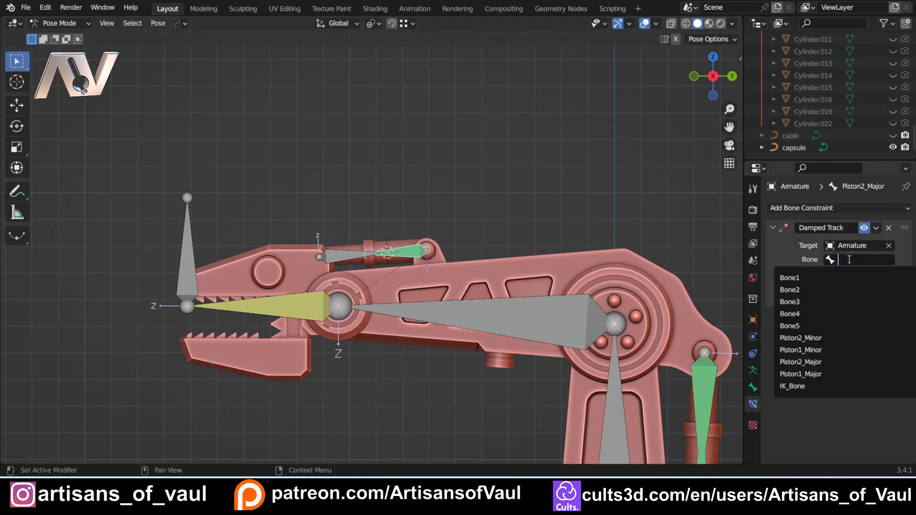
left_click(805, 339)
- Give the opposite Piston2_Minor bone a Damped Track constraint targeting the armature's Piston2_Major bone
left_click(346, 260)
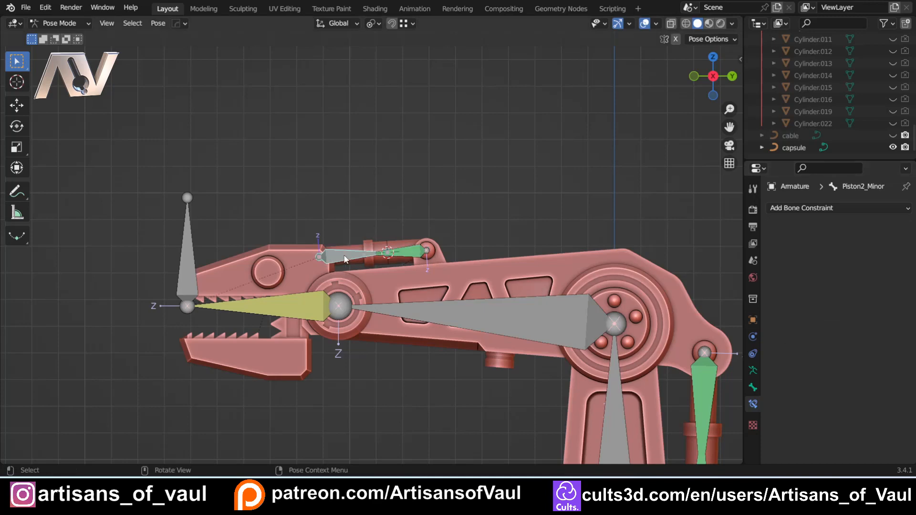
left_click(801, 209)
left_click(789, 254)
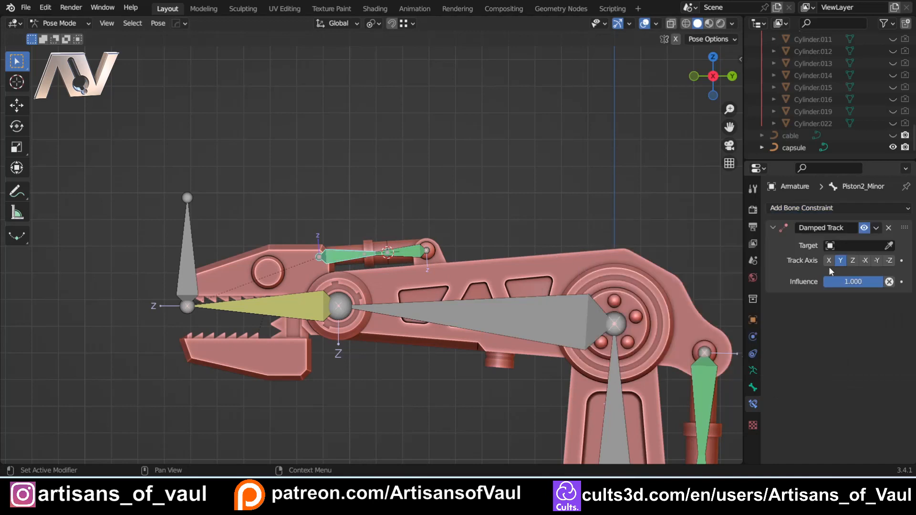
left_click(888, 245)
left_click(187, 241)
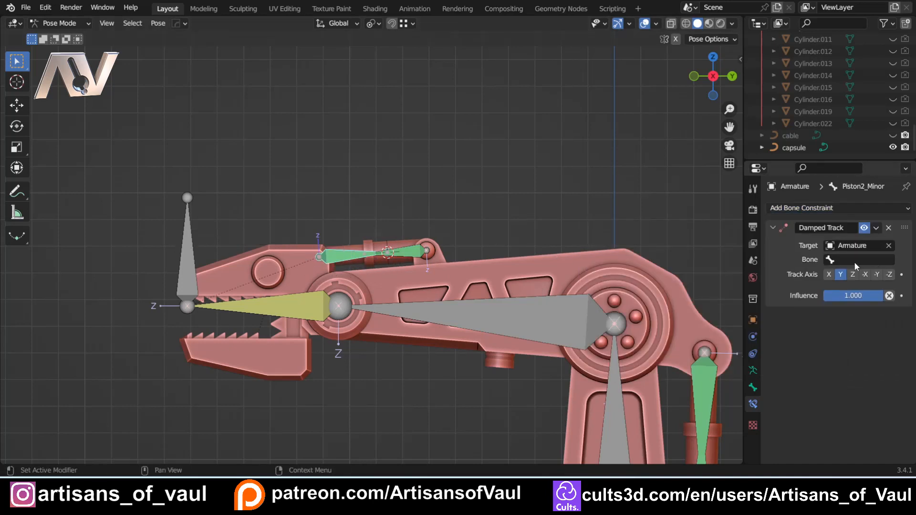
left_click(857, 260)
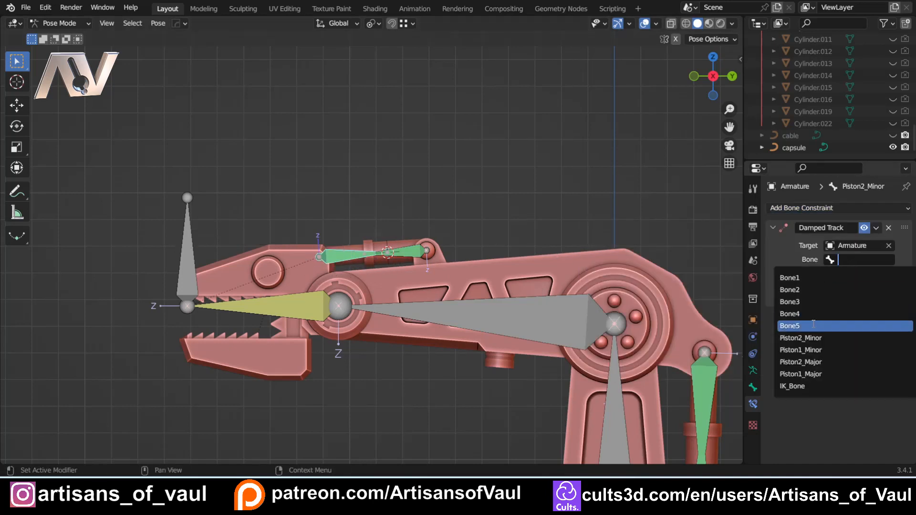
left_click(806, 362)
- Test the front piston's tracking by moving the claw's IK_Bone control bone
scroll(451, 206, "down", 3)
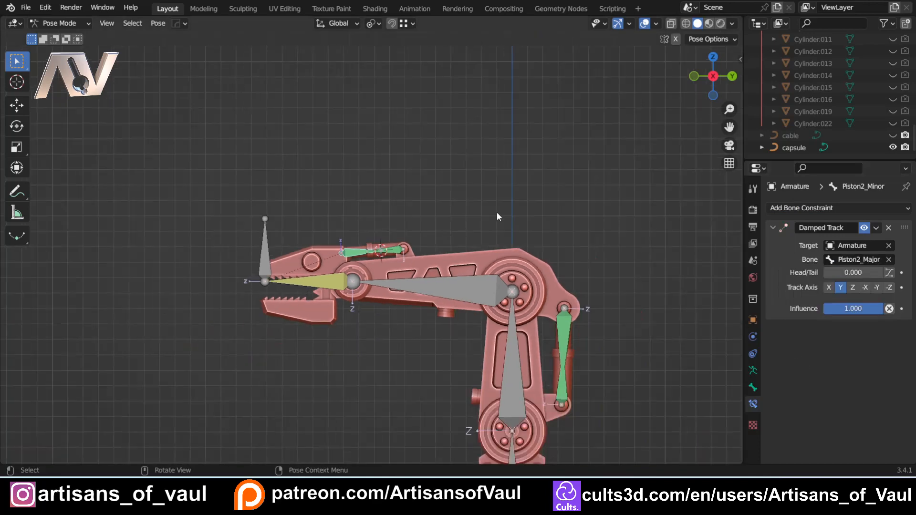
key("Tab")
left_click(267, 244)
middle_click_drag(267, 244, 326, 154, "shift")
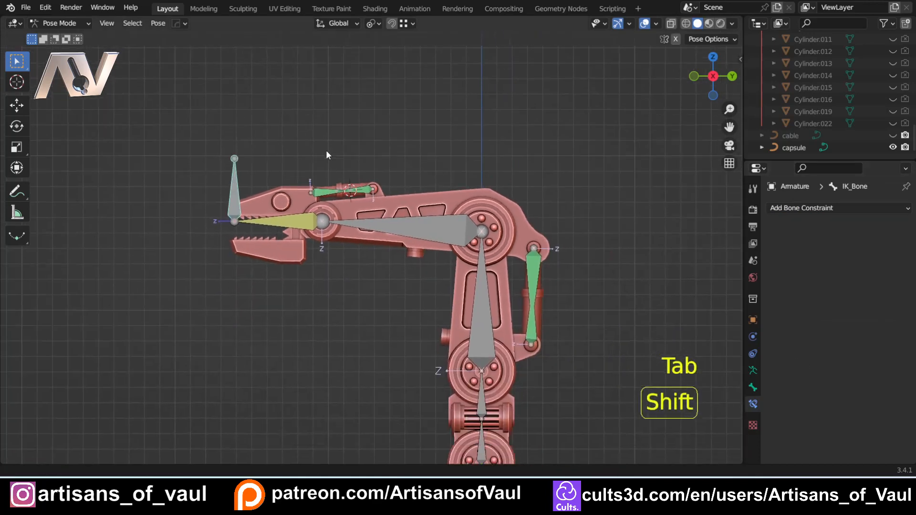
key("g")
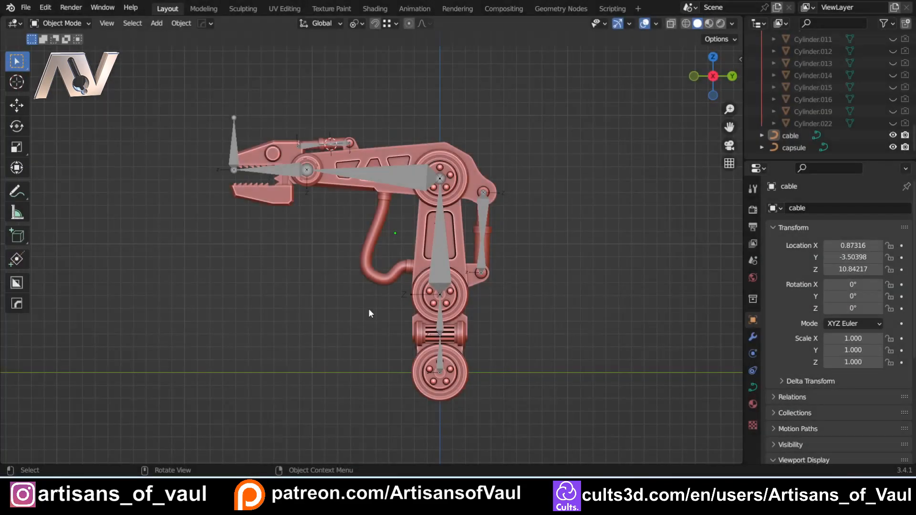
- Select the cable curve between the two arm segments in Object Mode and open it for editing
scroll(369, 308, "up", 3)
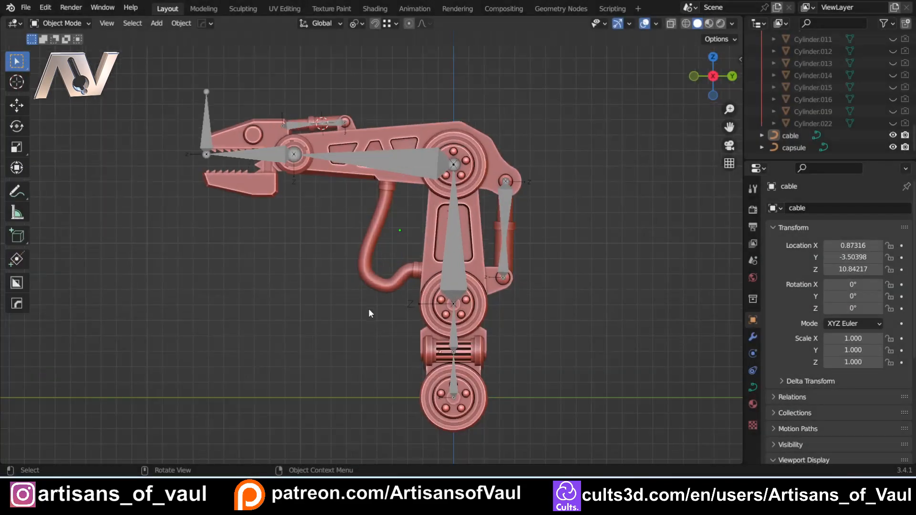
middle_click_drag(326, 199, 346, 264, "shift")
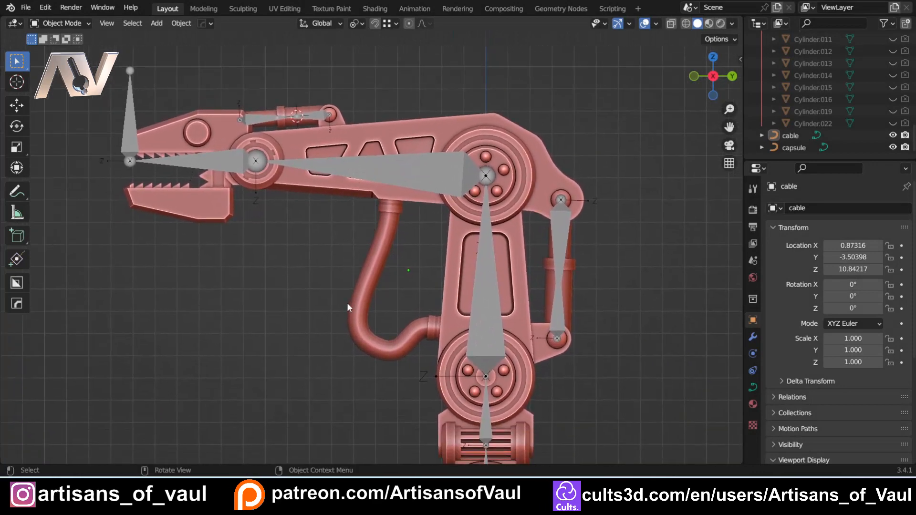
left_click(380, 257)
scroll(382, 273, "up", 1)
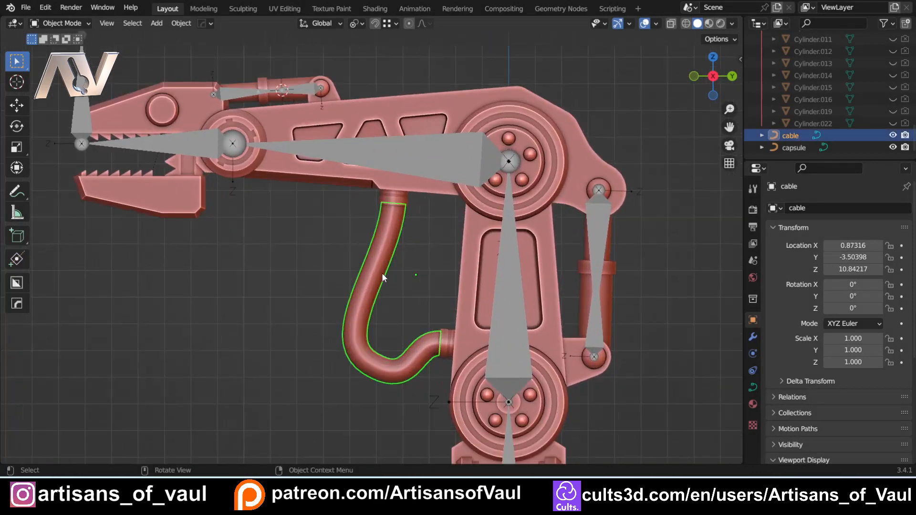
key("Tab")
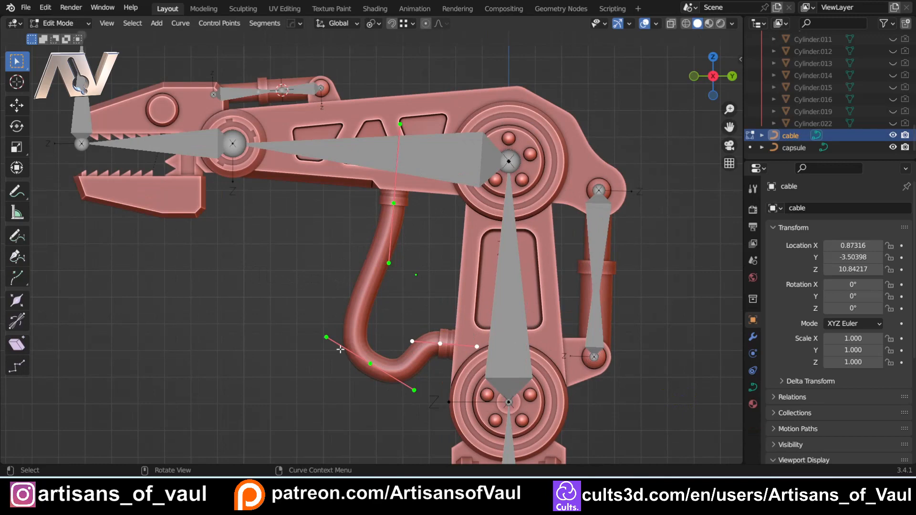
- Examine the cable curve's upper end, lower end and middle control points one by one
middle_click_drag(392, 204, 385, 177, "shift")
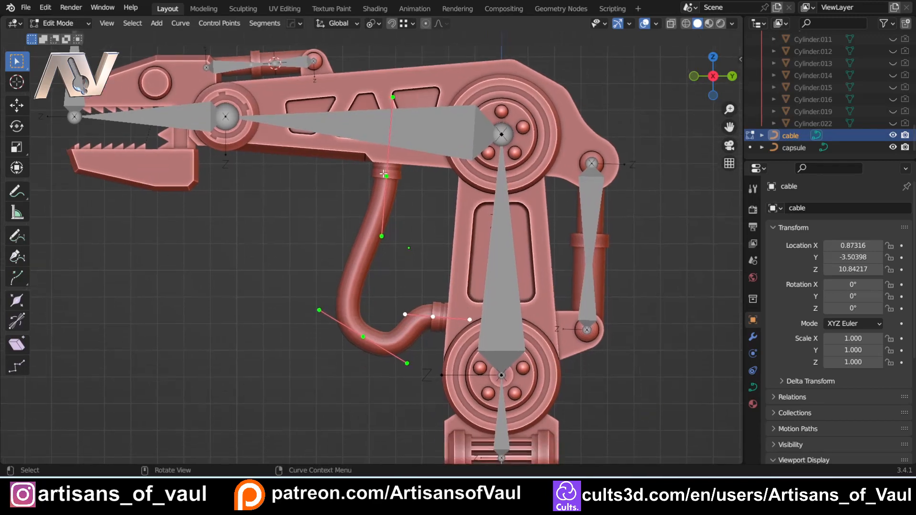
left_click(385, 177)
left_click(433, 316)
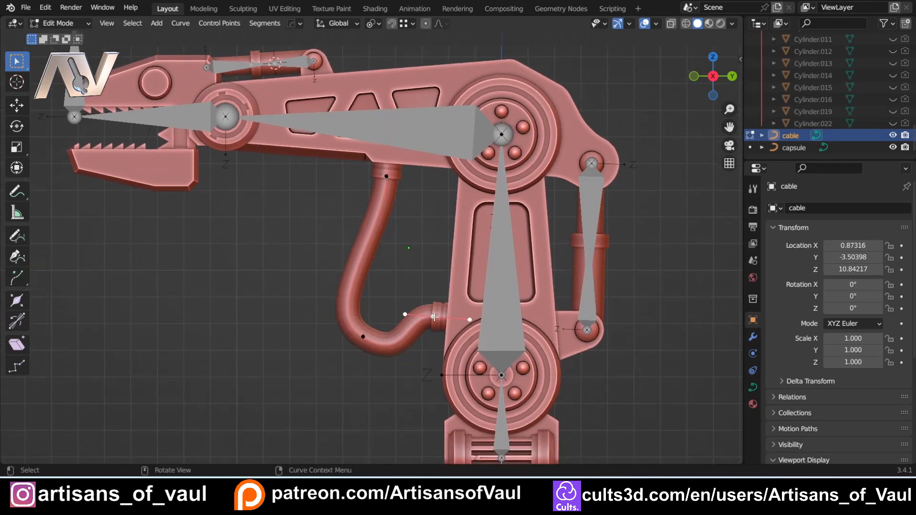
left_click(363, 337)
left_click(387, 177)
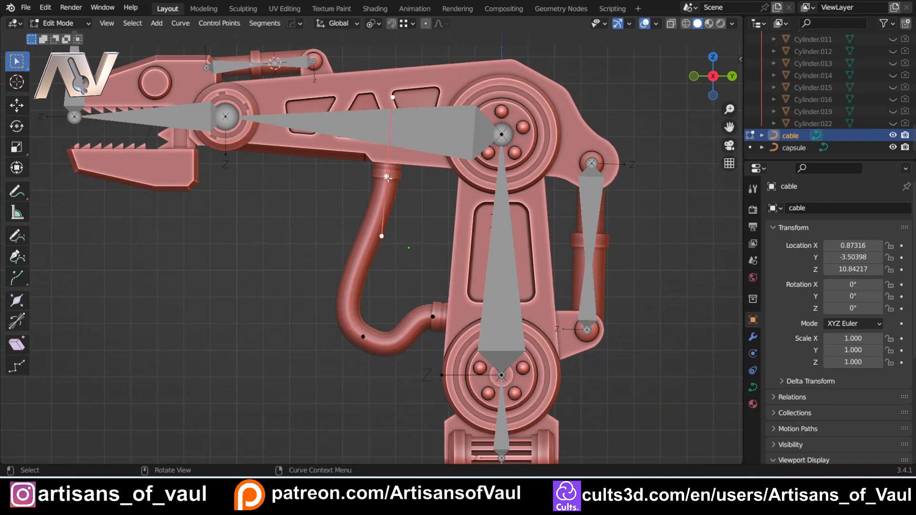
left_click(433, 316)
left_click(363, 336)
- Hook the cable's lower end control point to a new object and locate the new empty in the object list
left_click(433, 316)
middle_click_drag(412, 266, 362, 266, "shift")
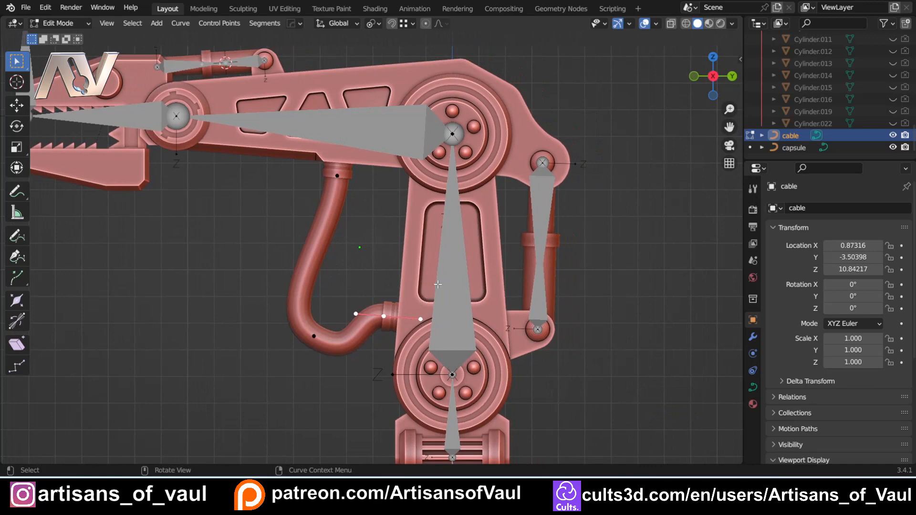
left_click(382, 128)
left_click(380, 318)
key("ctrl")
key("ctrl+h")
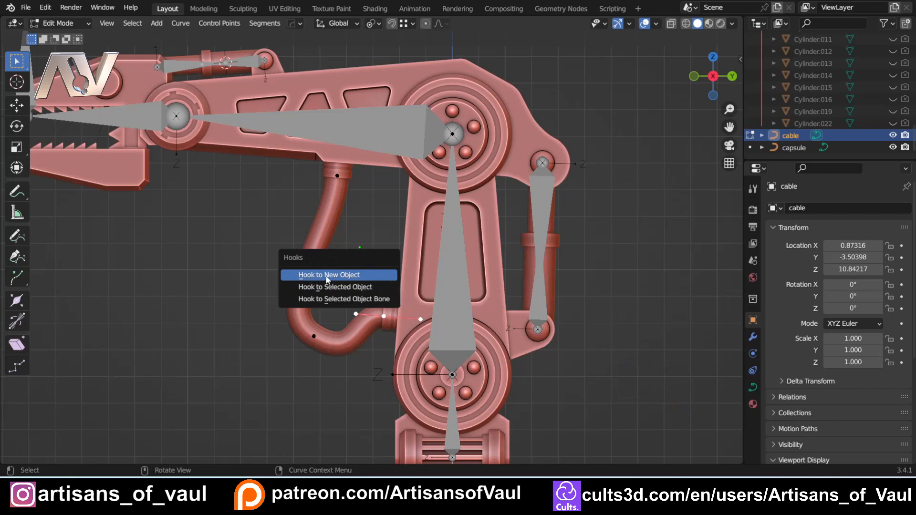
left_click(309, 279)
scroll(405, 329, "up", 2)
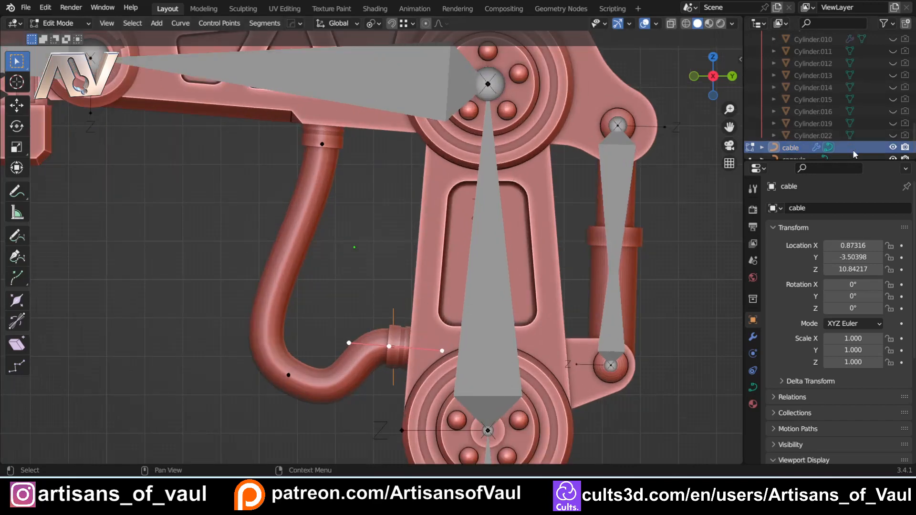
scroll(873, 102, "up", 3)
scroll(873, 101, "up", 5)
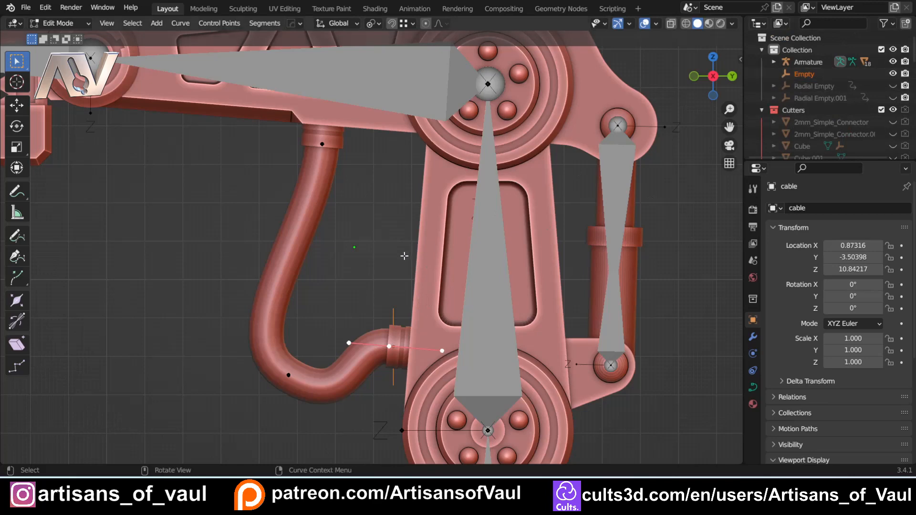
- Reopen the cable curve for editing, hook its upper end control point to another new object, and return to Object Mode
key("Tab")
left_click(400, 206)
left_click(832, 74)
left_click(326, 199)
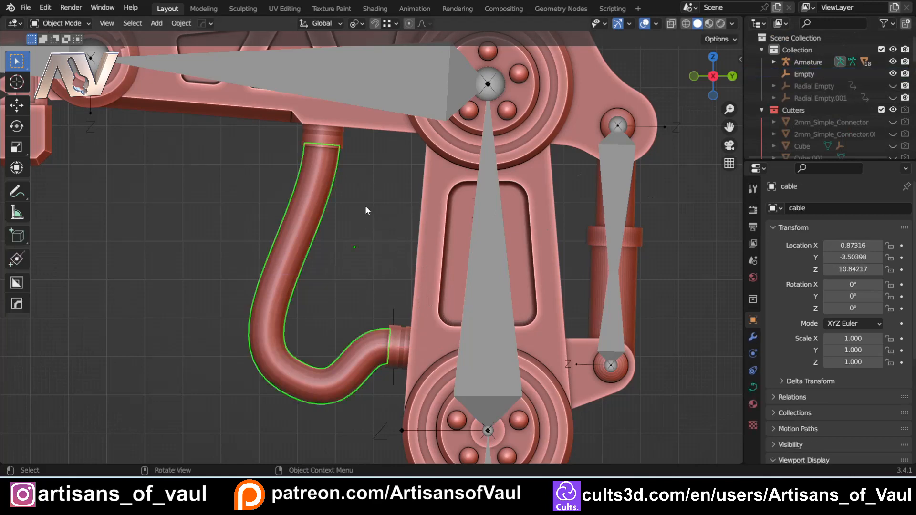
key("Tab")
left_click(280, 210)
left_click(323, 144)
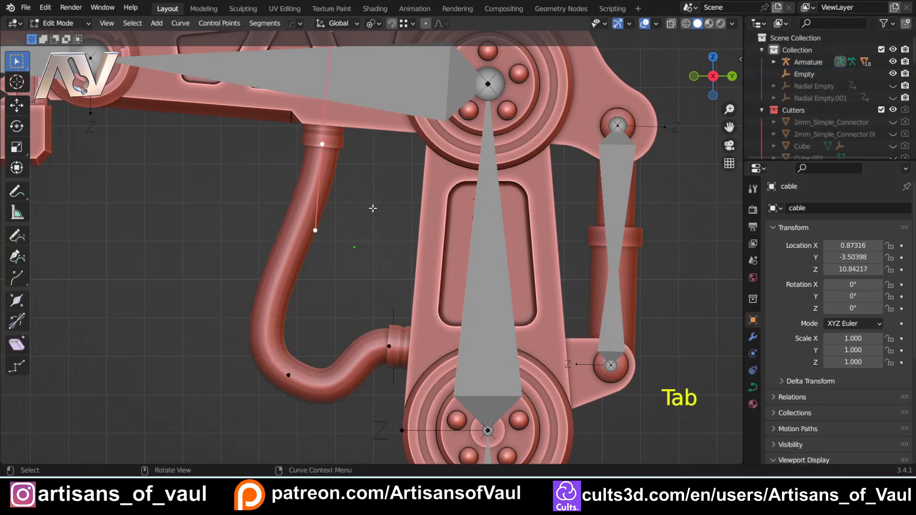
key("ctrl+h")
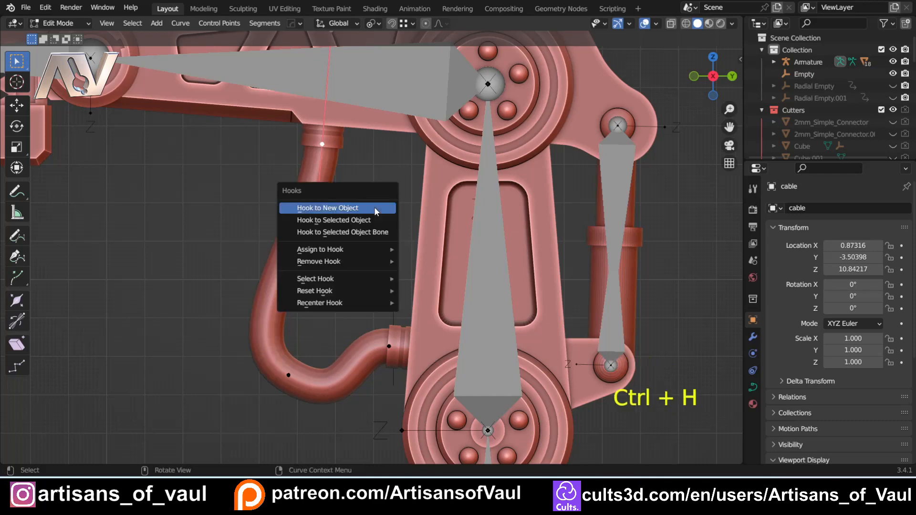
left_click(374, 208)
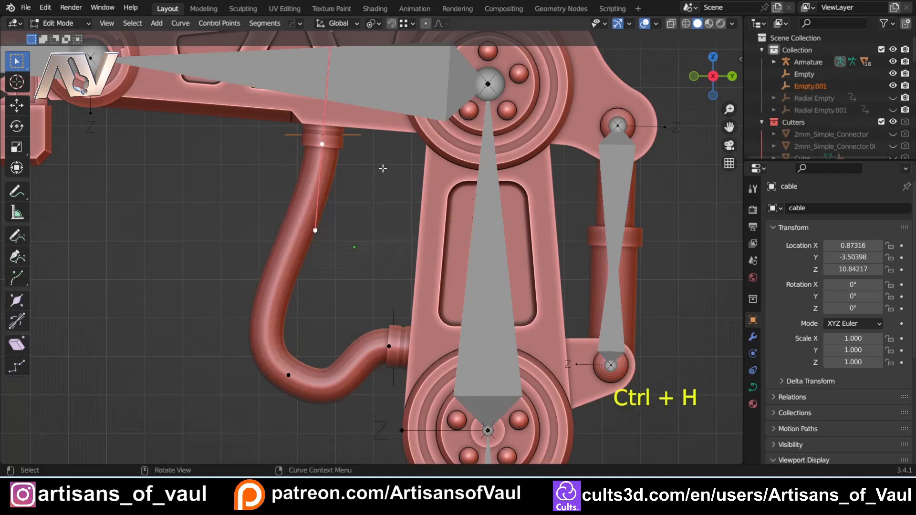
key("Tab")
- Add a Child Of constraint to the empty at the cable's lower end, with Armature as target and Bone3 as bone
left_click(393, 318)
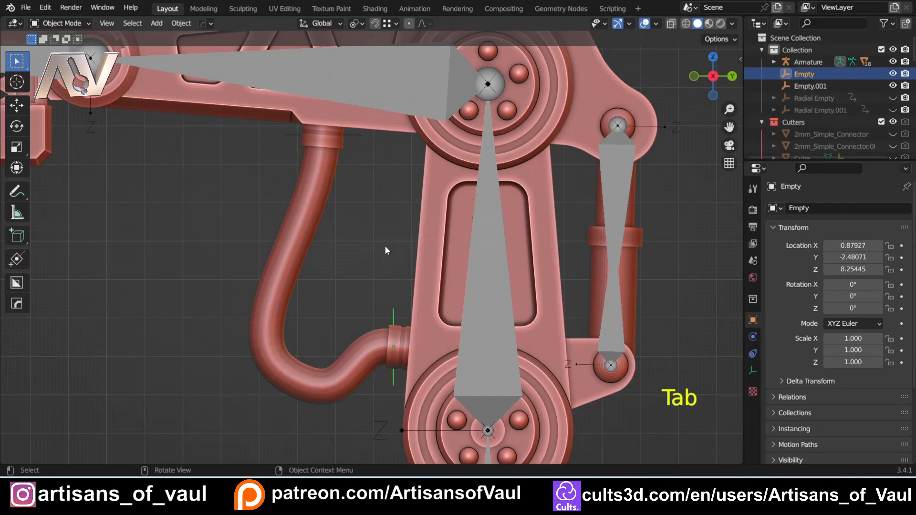
scroll(385, 250, "down", 1)
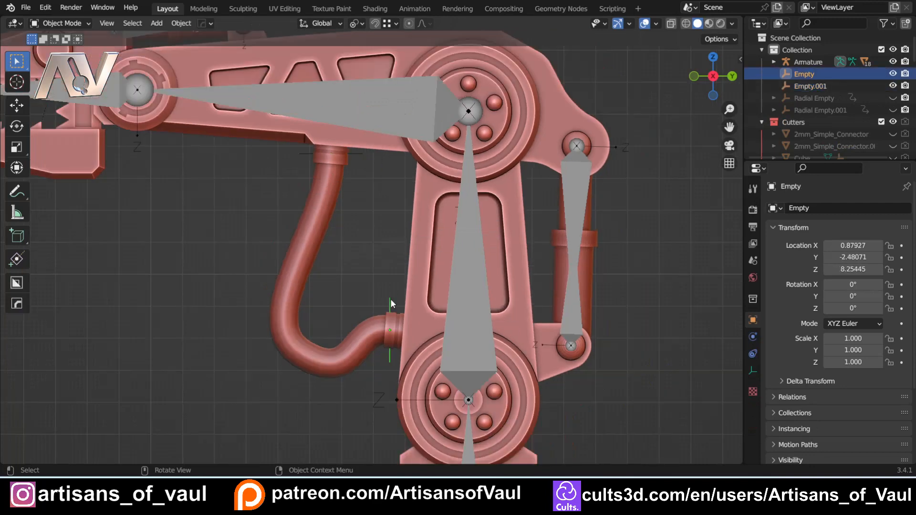
left_click(753, 353)
left_click(814, 208)
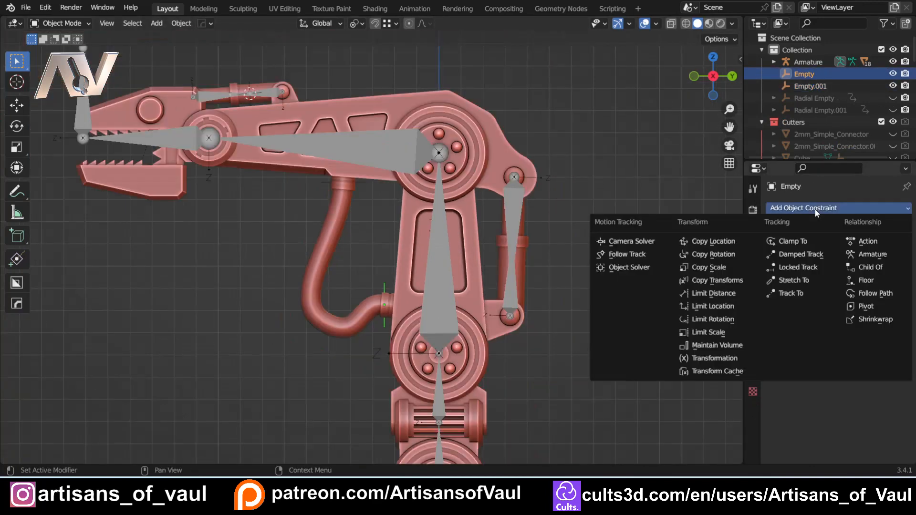
left_click(869, 269)
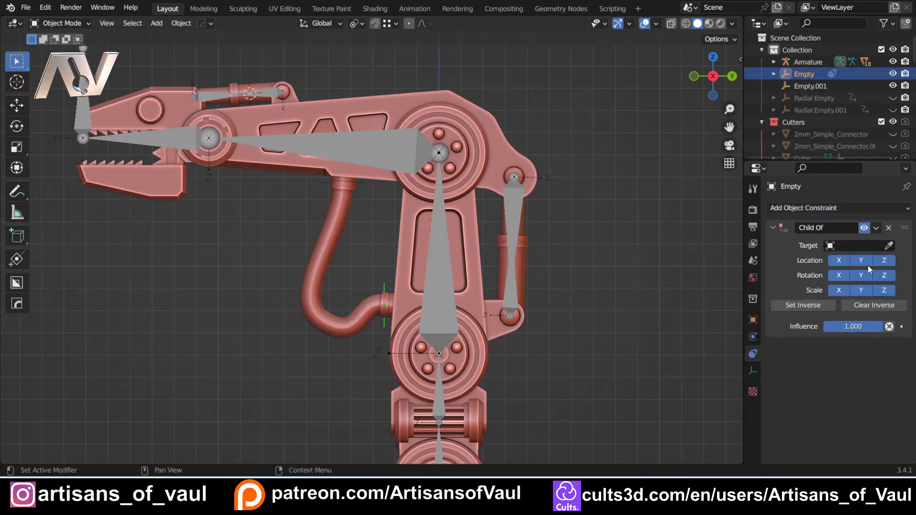
left_click(889, 246)
left_click(449, 255)
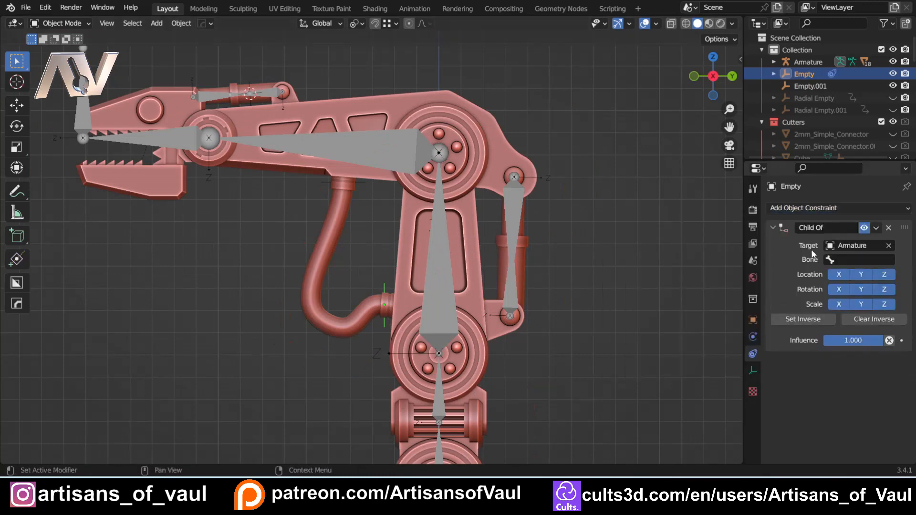
left_click(864, 259)
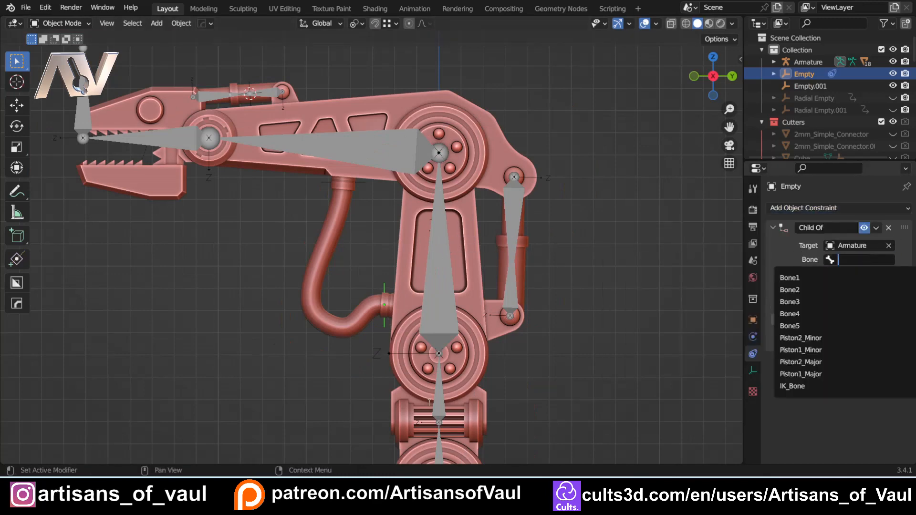
left_click(791, 302)
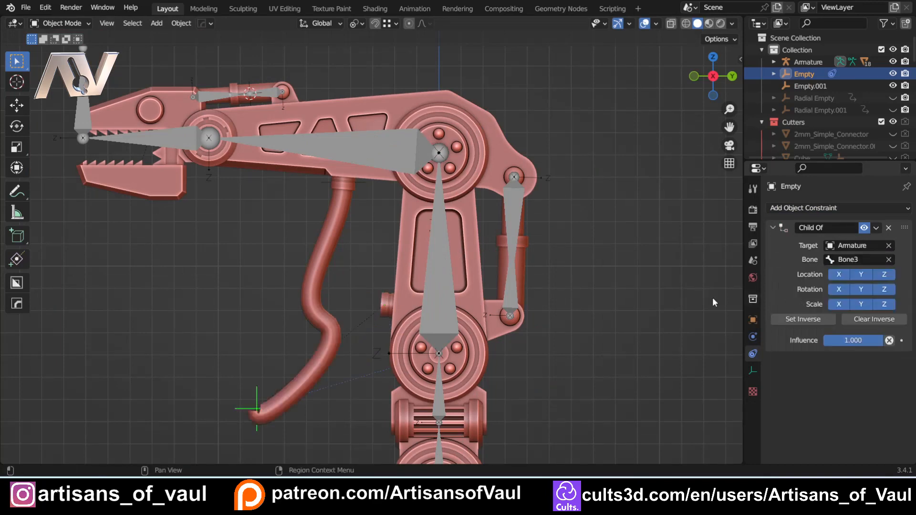
middle_click_drag(367, 357, 400, 249, "shift")
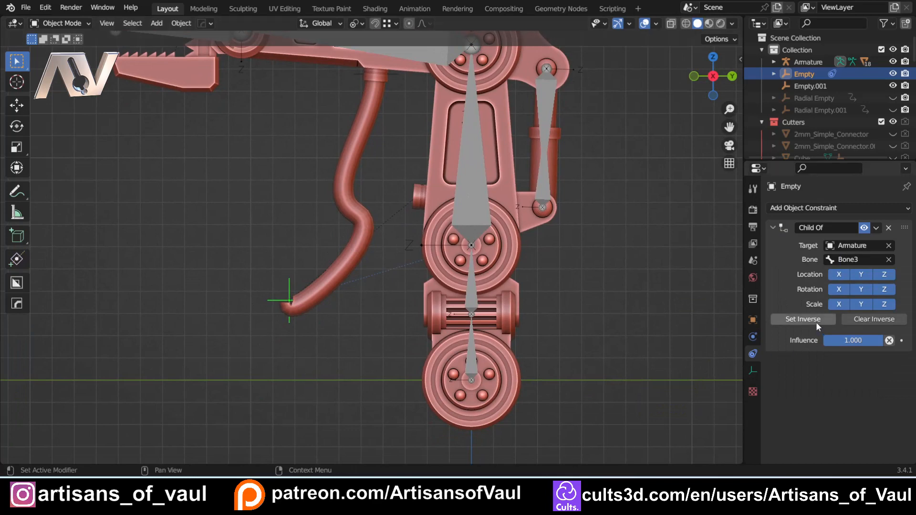
- Set the inverse on the lower empty's Child Of constraint, and add a Child Of constraint to the empty at the cable's upper end
left_click(803, 319)
middle_click_drag(392, 131, 361, 223, "shift")
left_click(323, 166)
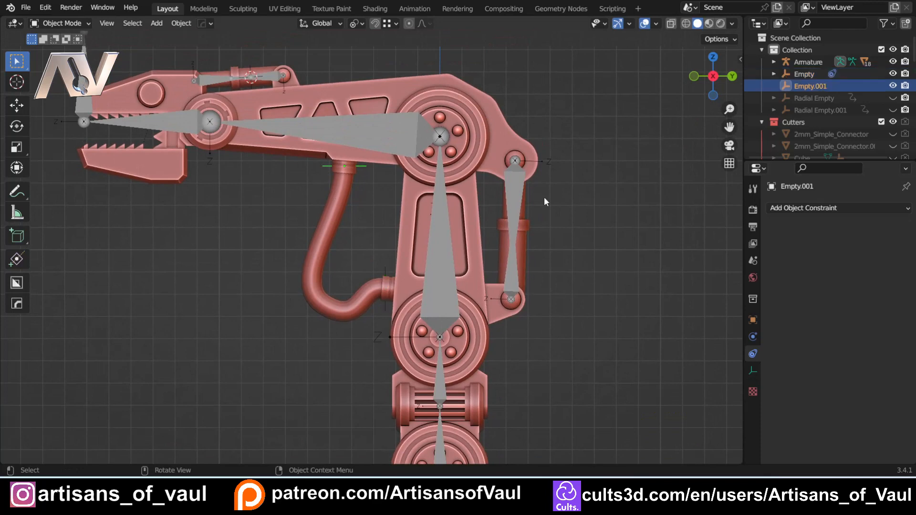
left_click(832, 208)
left_click(870, 267)
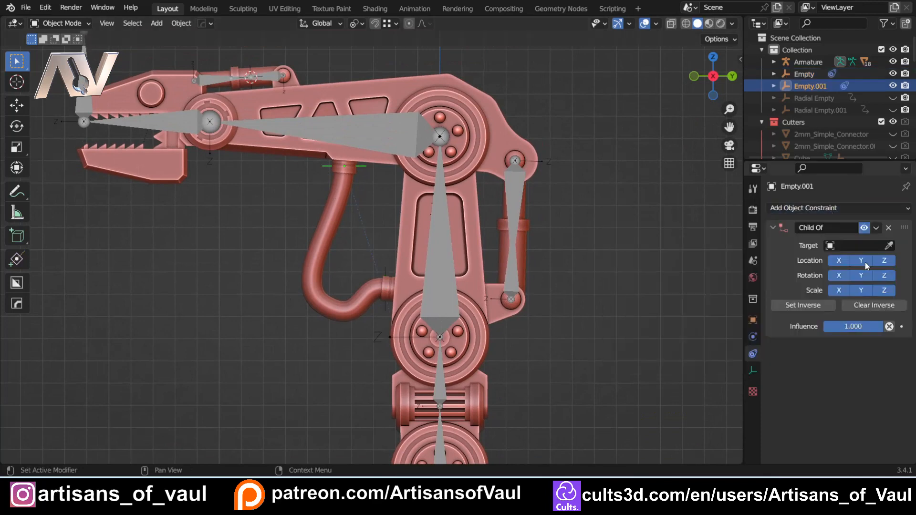
- Give the upper empty's Child Of constraint Armature as target and Bone4 as bone, and set its inverse
left_click(888, 245)
left_click(403, 125)
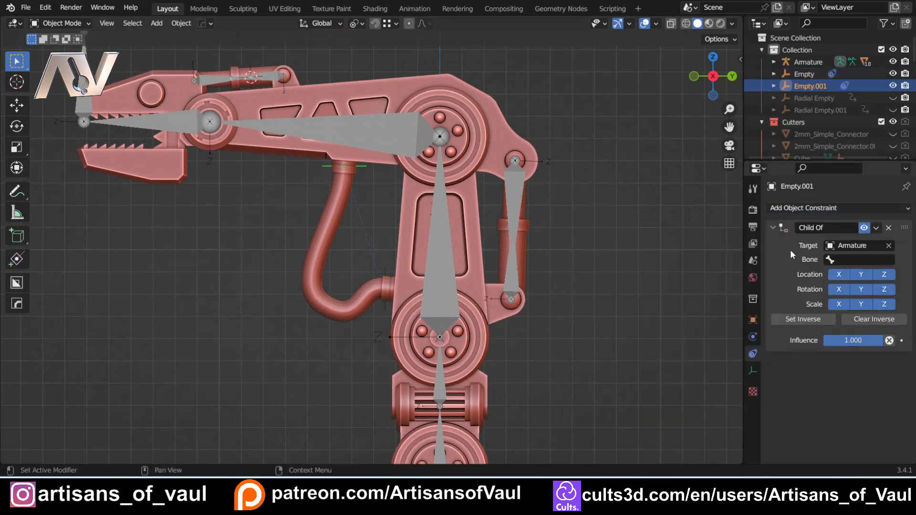
left_click(849, 259)
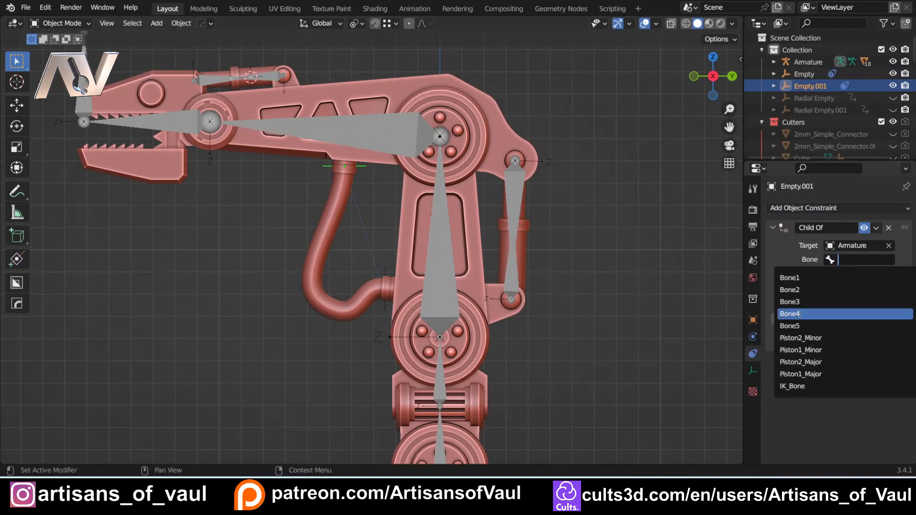
left_click(794, 313)
scroll(515, 364, "down", 5, "shift")
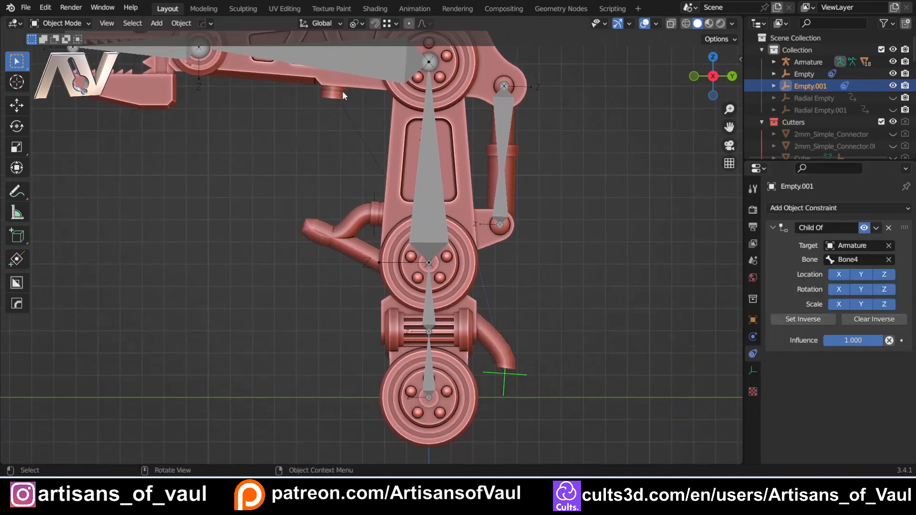
middle_click_drag(482, 283, 509, 325, "shift")
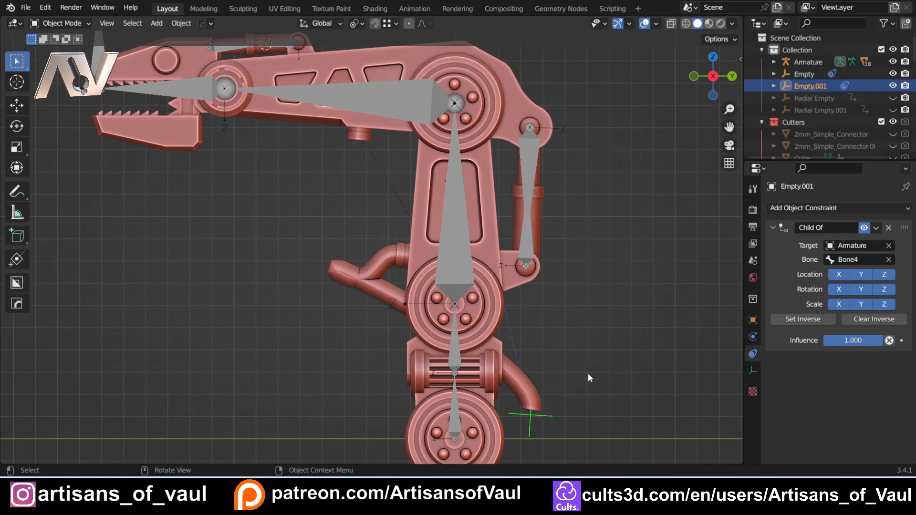
left_click(803, 319)
- Try moving the IK bone in Pose Mode to check how the cable ends follow the arm, and cancel the move
middle_click_drag(277, 216, 312, 232, "shift")
scroll(349, 207, "down", 1)
left_click(408, 178)
key("ctrl+Tab")
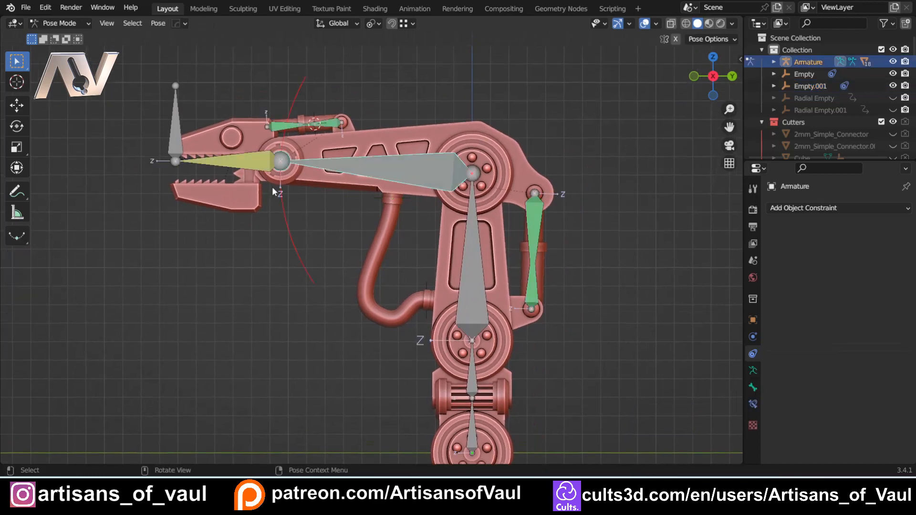
left_click(178, 137)
key("ctrl+Tab")
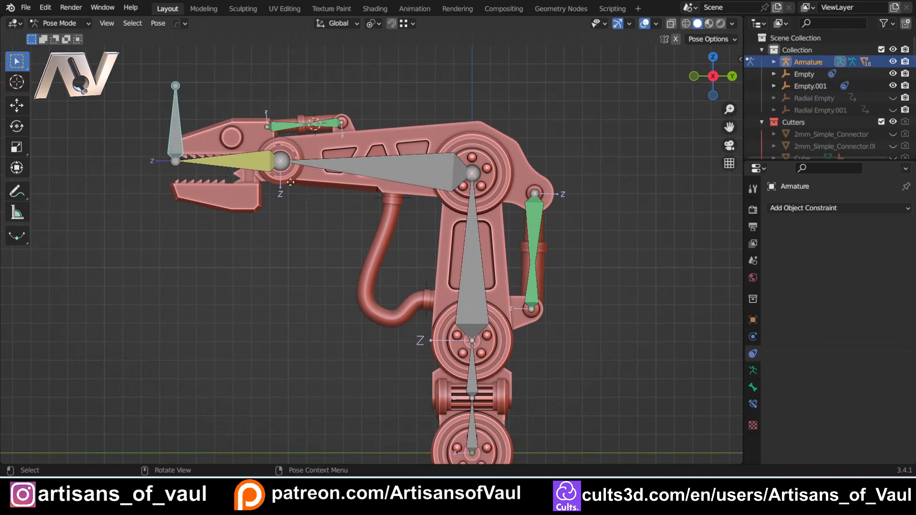
key("g")
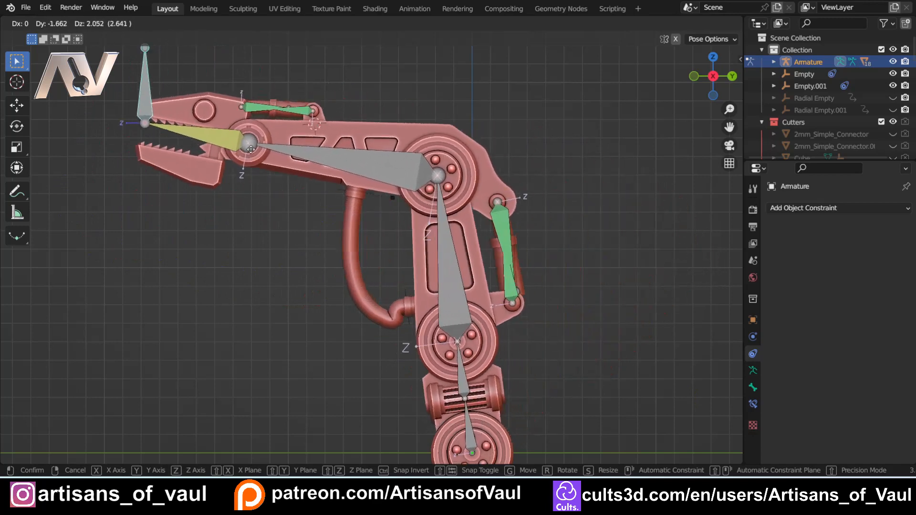
left_click(323, 260)
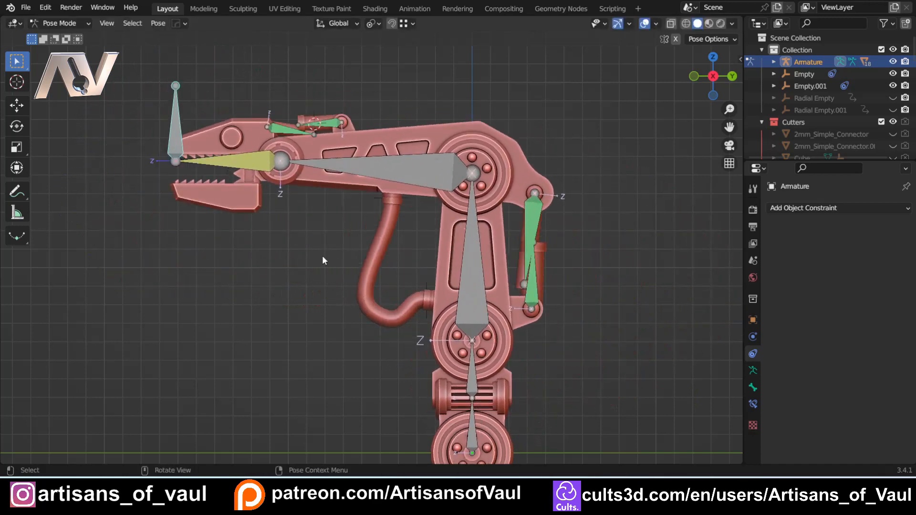
- Open the cable curve for editing and dissolve the middle control point at its lower bend
left_click(376, 268)
middle_click_drag(377, 268, 359, 245, "shift")
scroll(363, 250, "up", 3)
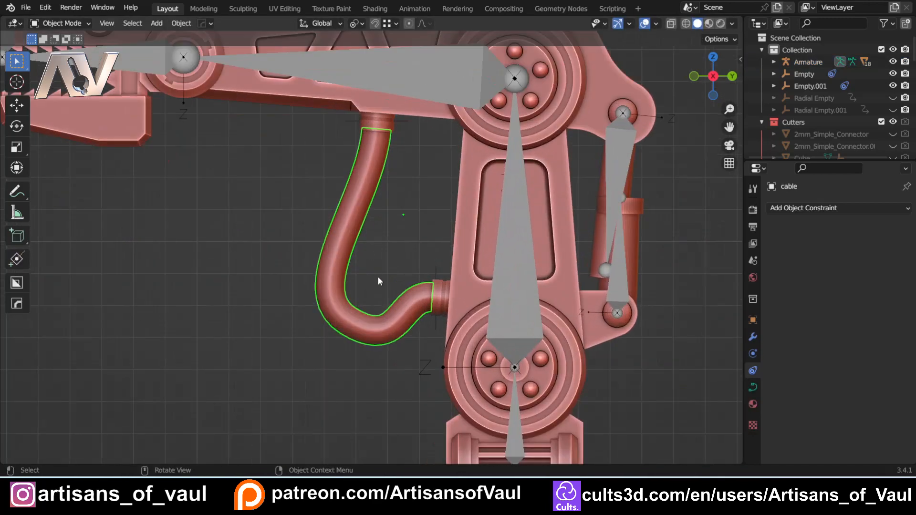
key("Tab")
left_click(348, 322)
scroll(384, 339, "down", 1)
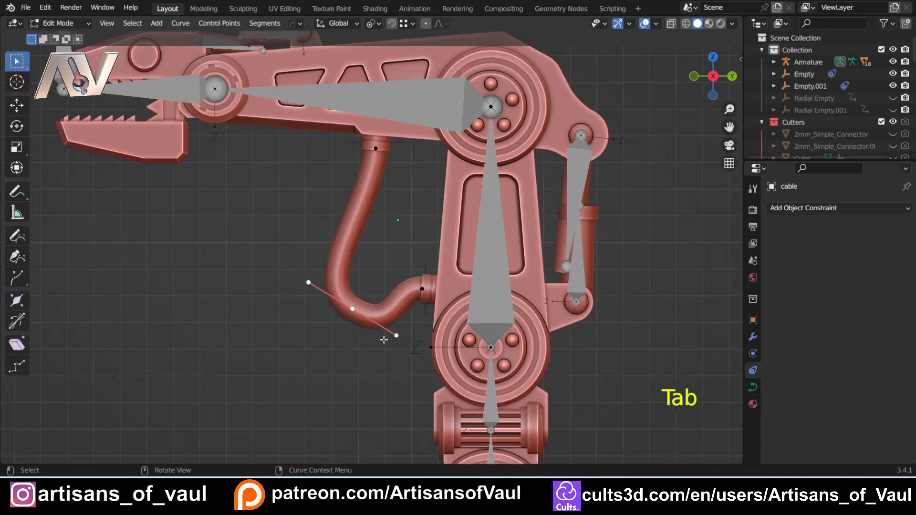
scroll(384, 340, "down", 1)
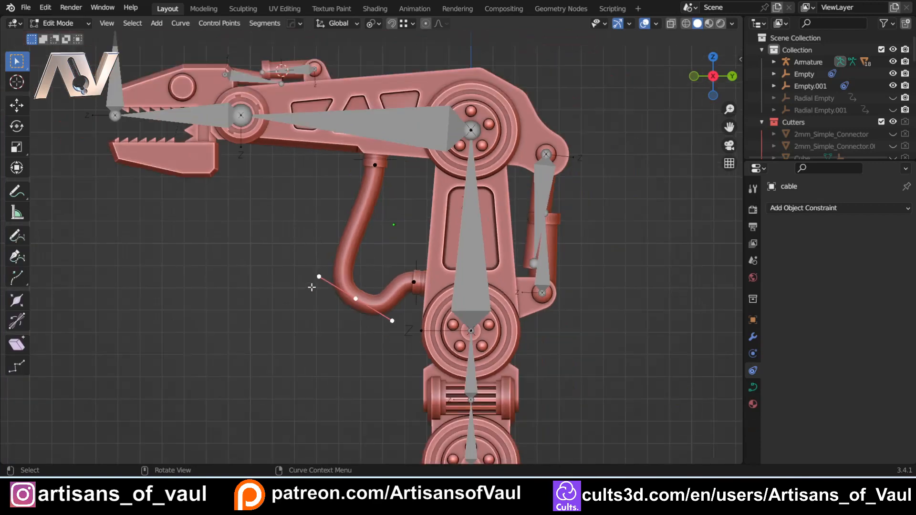
scroll(323, 289, "up", 2)
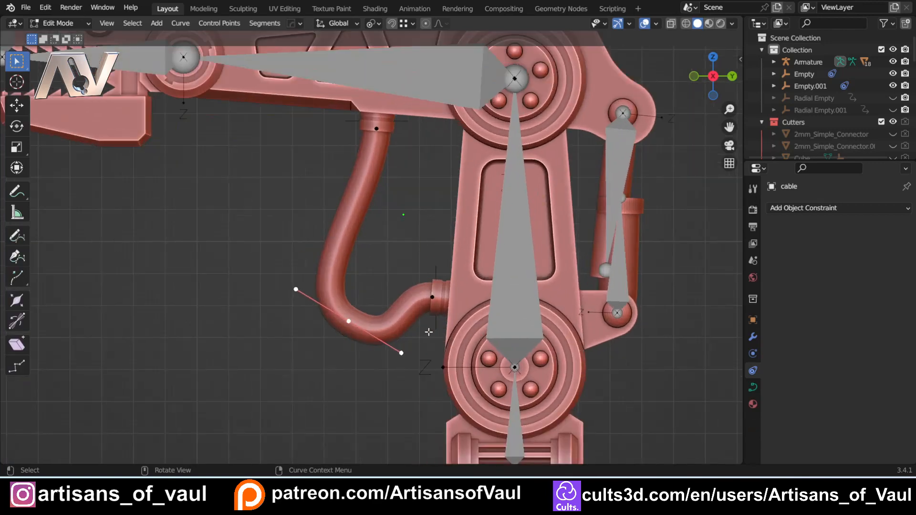
middle_click_drag(428, 332, 377, 378, "shift")
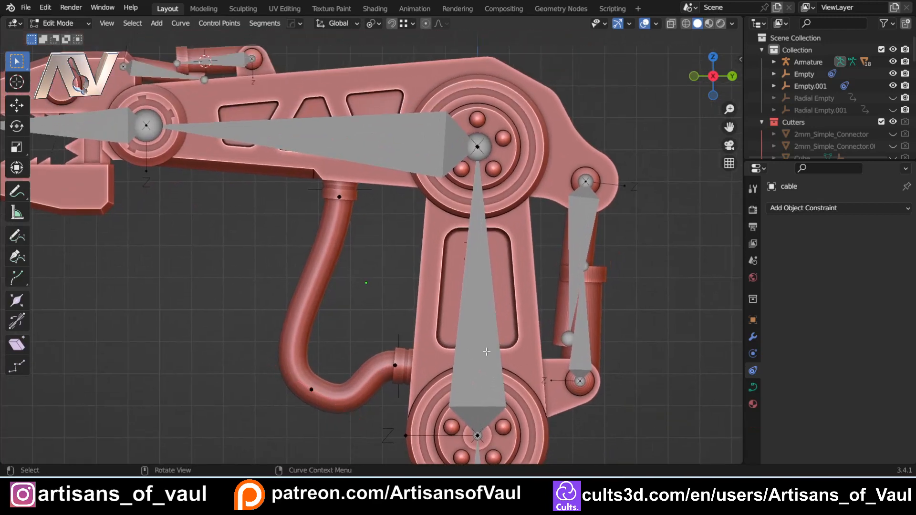
key("ctrl")
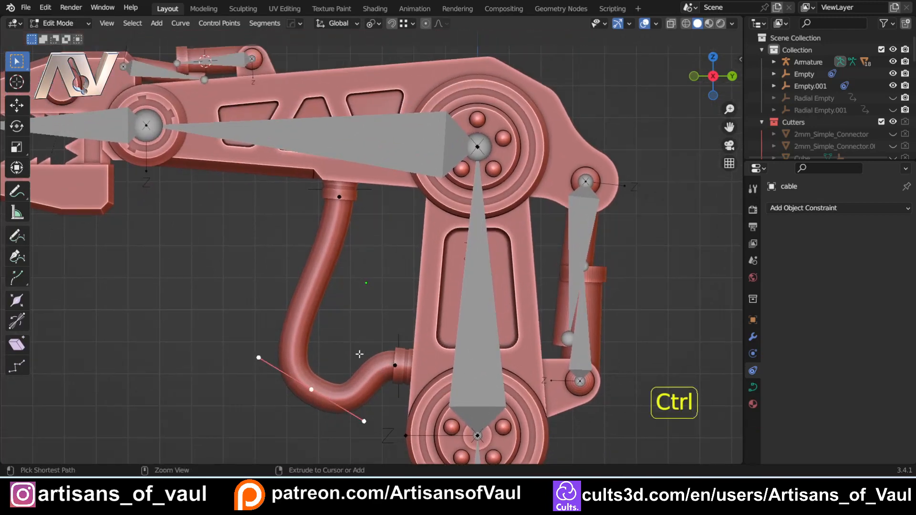
key("ctrl+x")
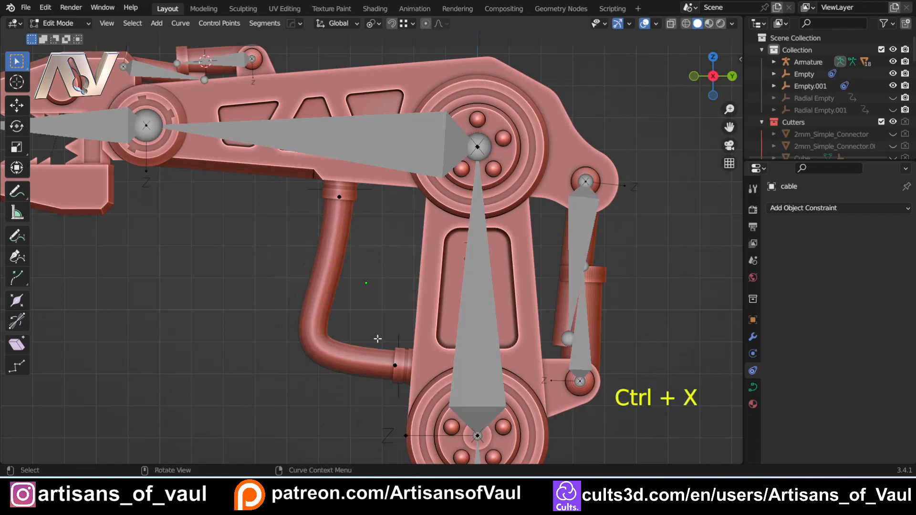
- Move the outer handle of the cable's lower end control point about 2.3 units toward the arm, and return to Object Mode
scroll(345, 257, "down", 2)
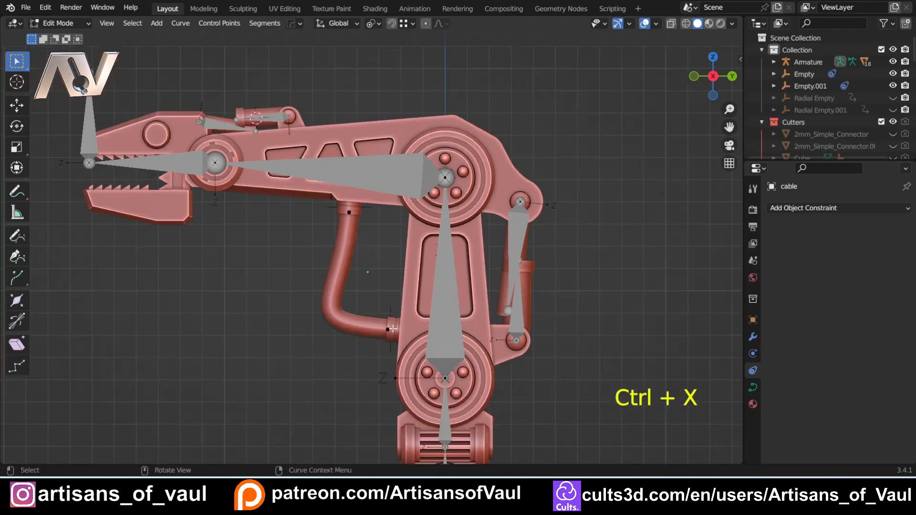
right_click(296, 322)
scroll(296, 321, "up", 2)
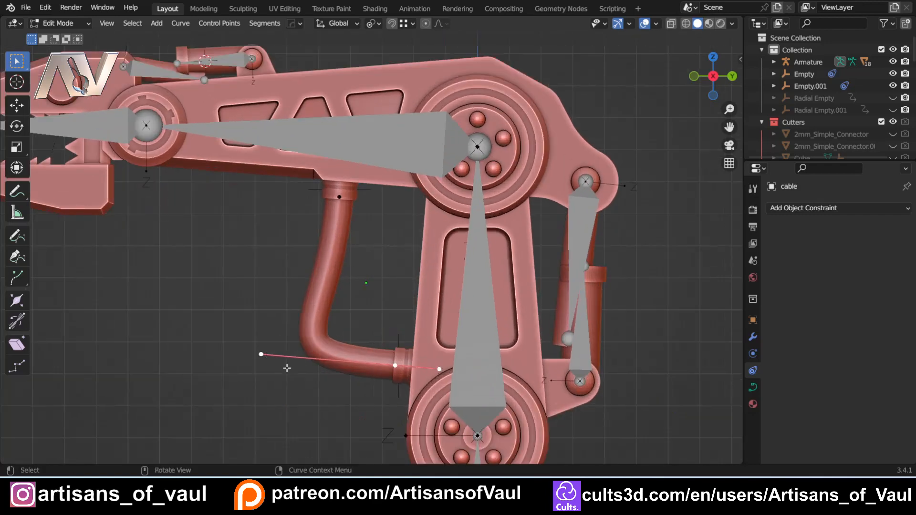
left_click(266, 362)
key("g")
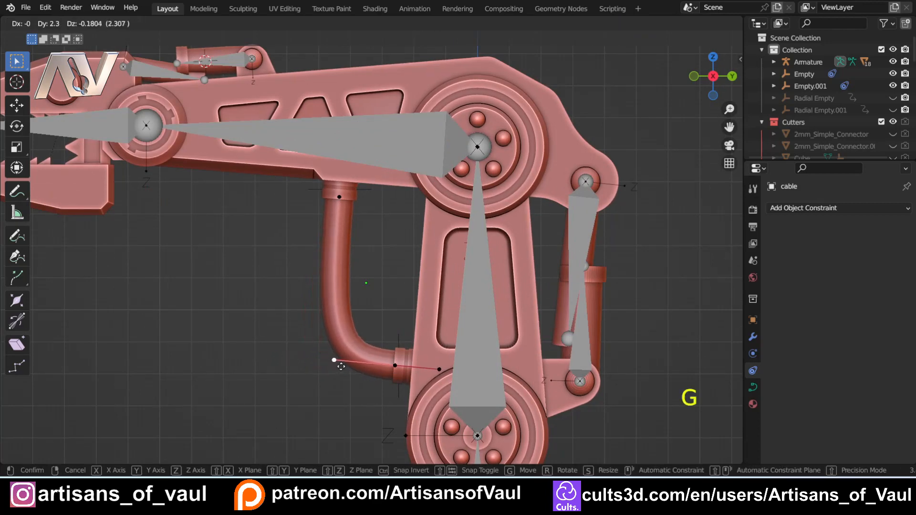
left_click(339, 364)
scroll(340, 358, "down", 3)
key("Tab")
- Put the armature in Pose Mode and hide all its bones except the IK bone at the claw
left_click(371, 193)
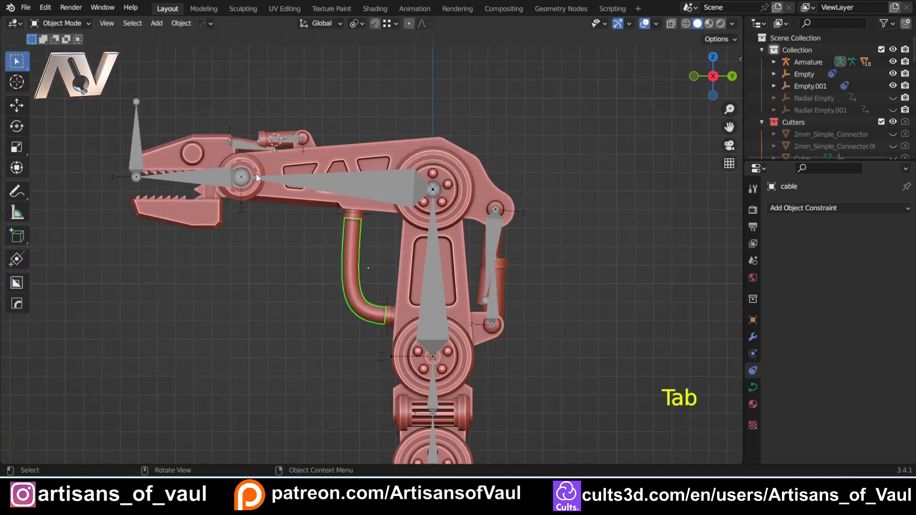
left_click(141, 149)
middle_click_drag(170, 217, 176, 236, "shift")
key("Tab")
left_click(280, 271)
middle_click_drag(164, 185, 188, 185, "shift")
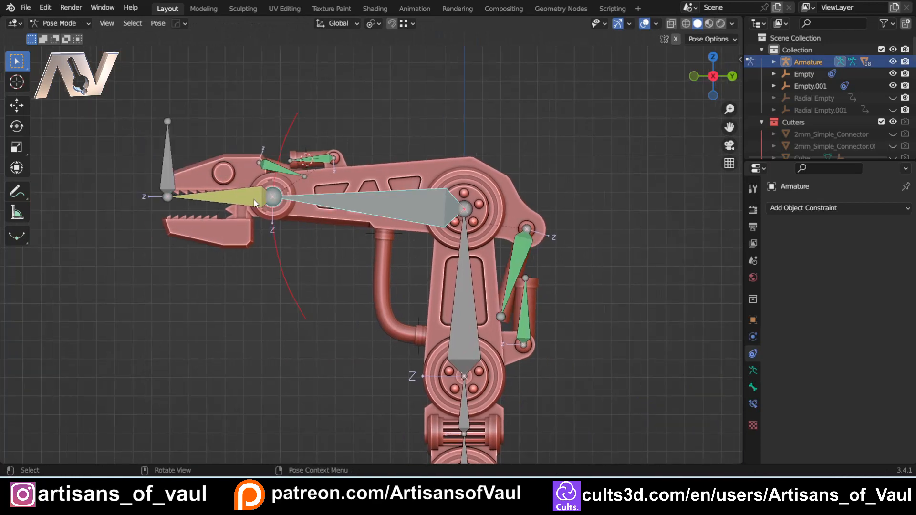
key("a")
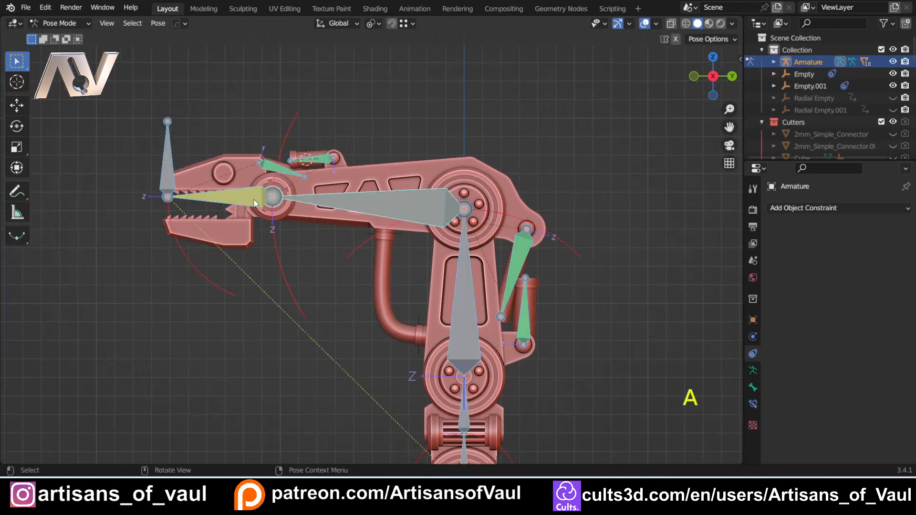
left_click(170, 167, "shift")
key("h")
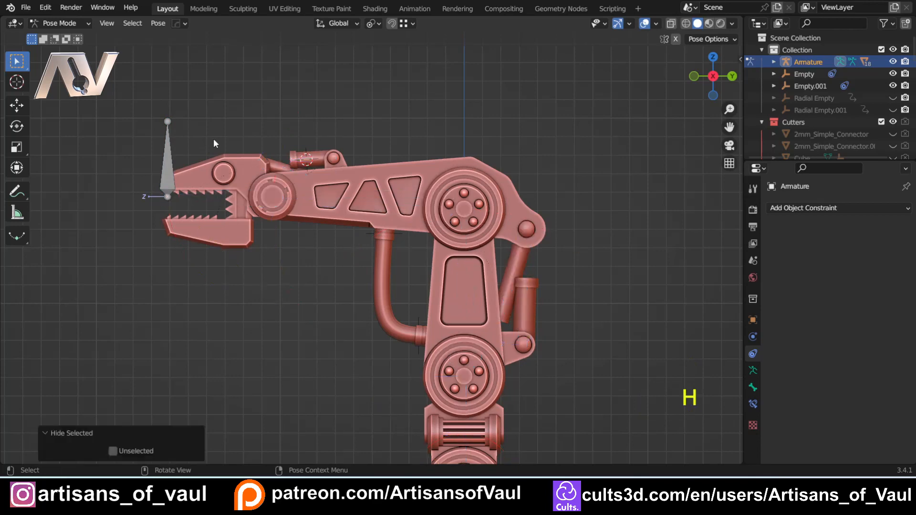
key("h")
key("ctrl+z")
- Try moving the IK bone slightly and then far down to test the pistons and cable, restoring the original pose each time
key("g")
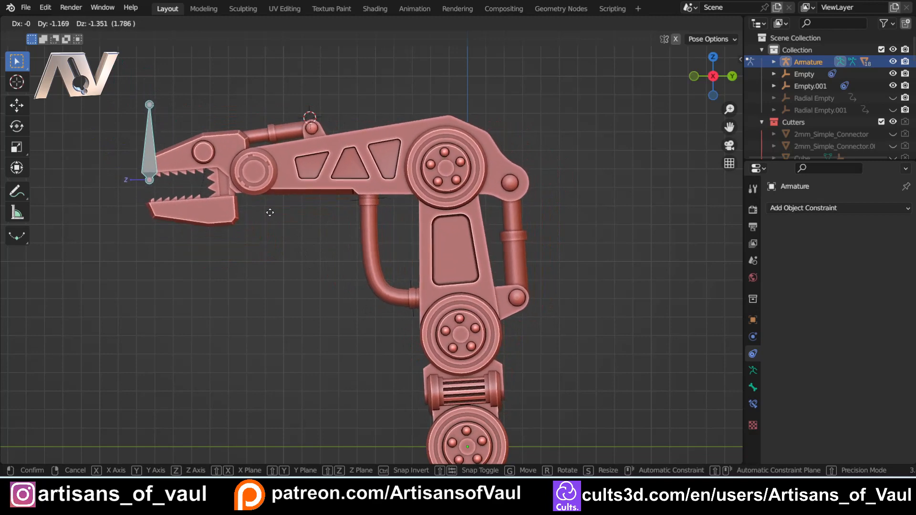
left_click(448, 276)
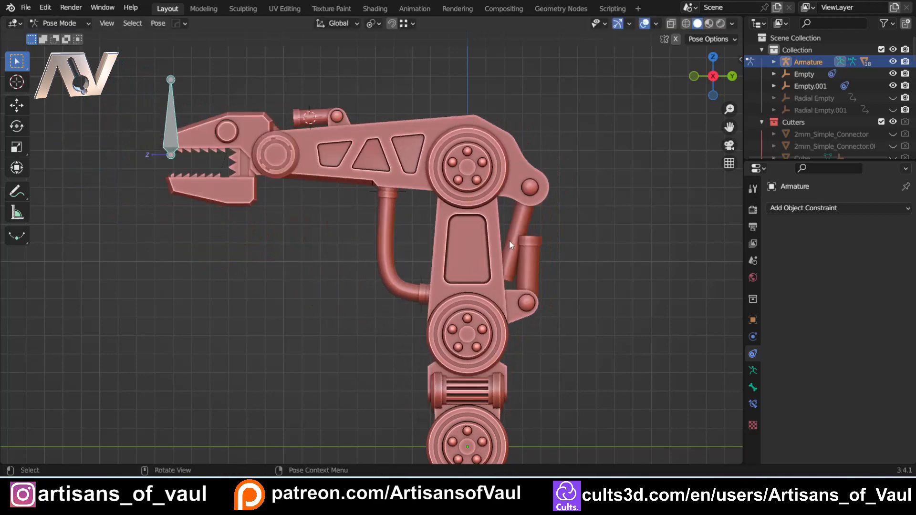
key("ctrl+z")
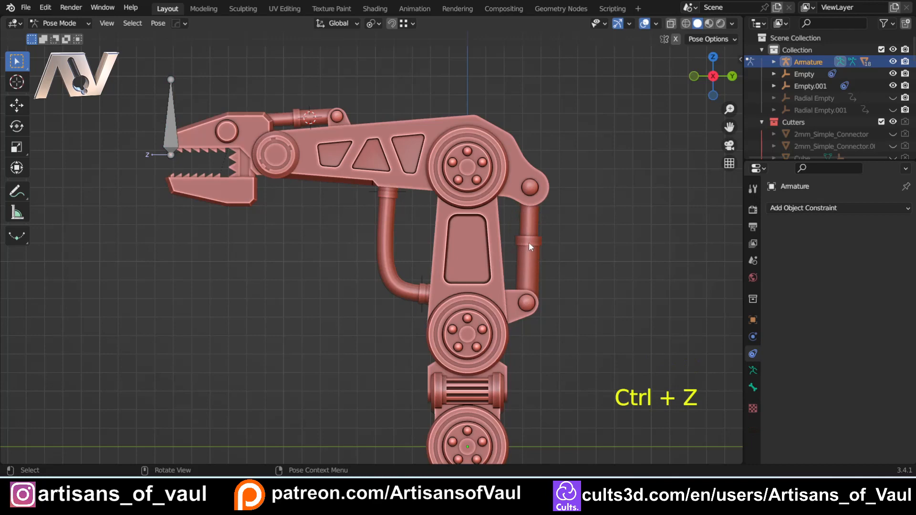
left_click(173, 131)
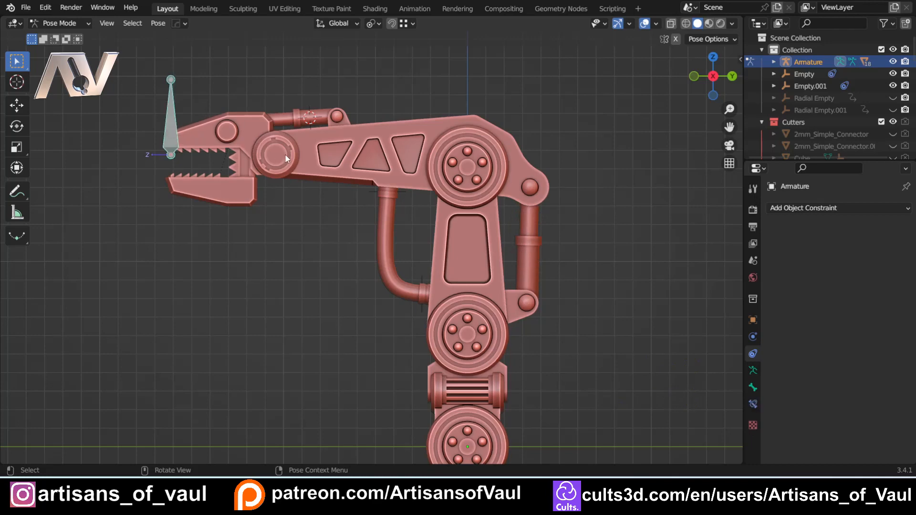
key("g")
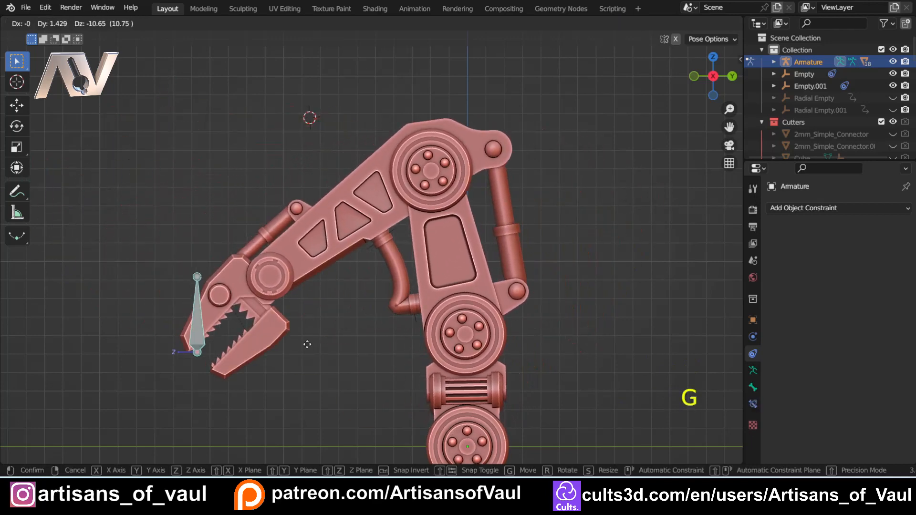
right_click(290, 278)
key("ctrl+z")
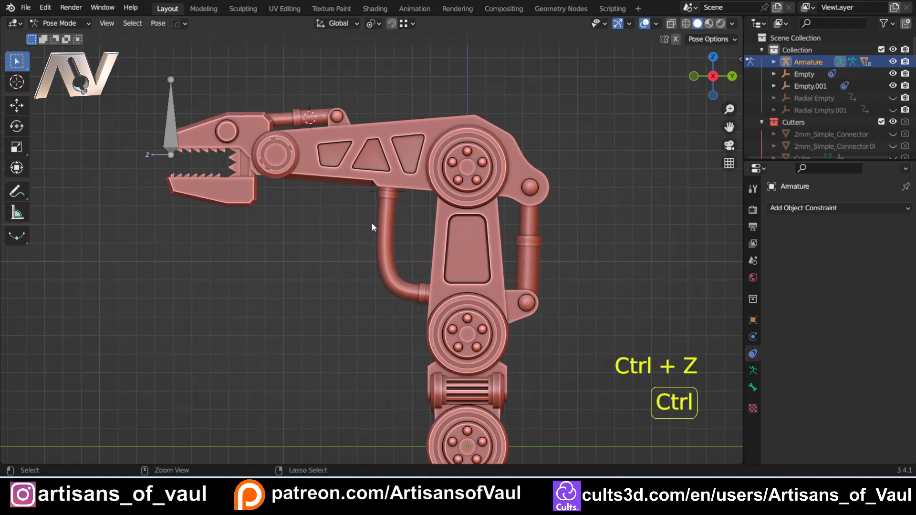
- Test the cable's bending again with smaller downward moves of the IK bone, and restore the original pose
left_click(166, 130)
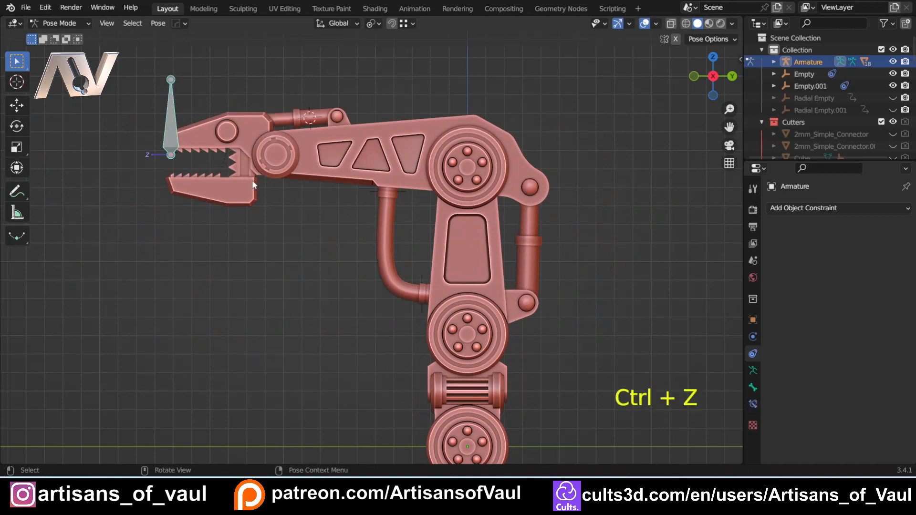
key("g")
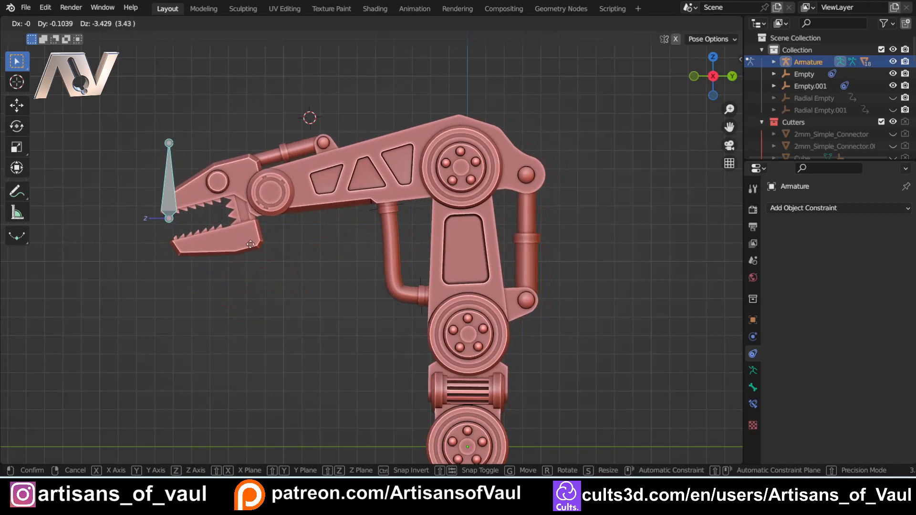
left_click(182, 121)
key("ctrl+z")
key("g")
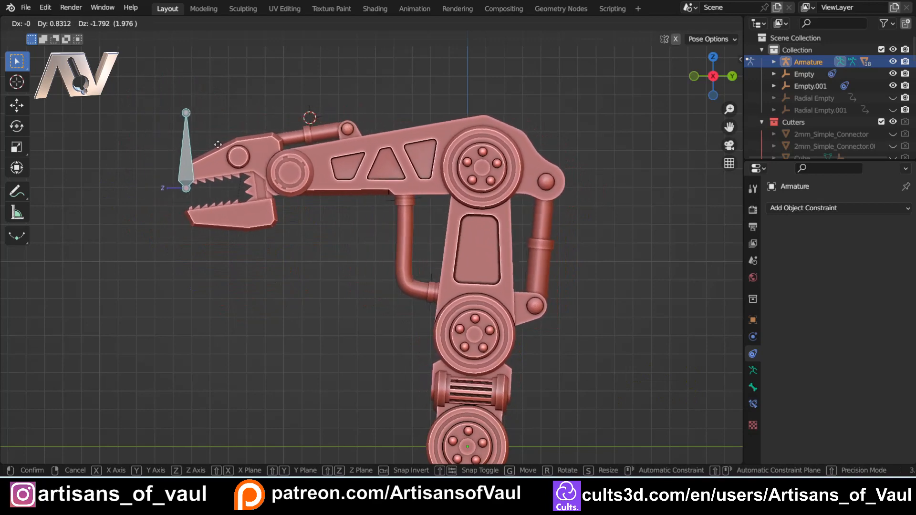
right_click(217, 172)
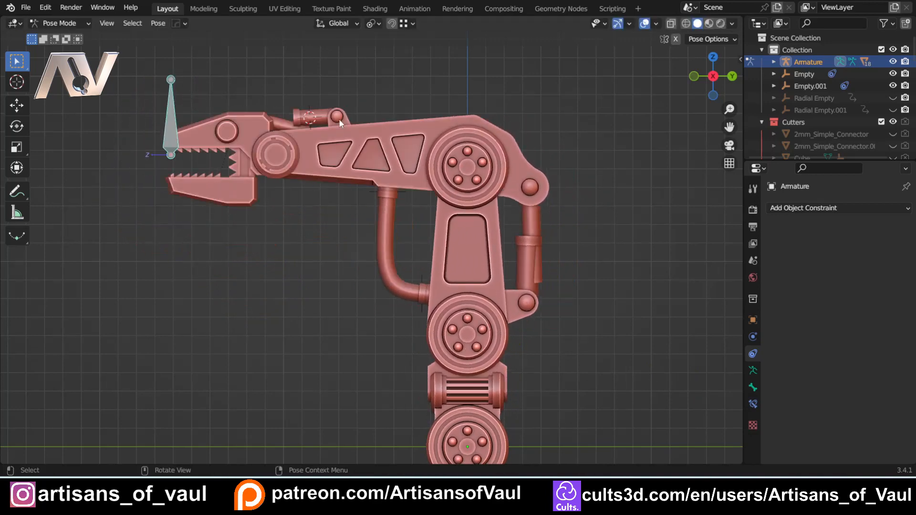
key("ctrl+z")
middle_click_drag(313, 170, 227, 196, "shift")
scroll(322, 357, "up", 4)
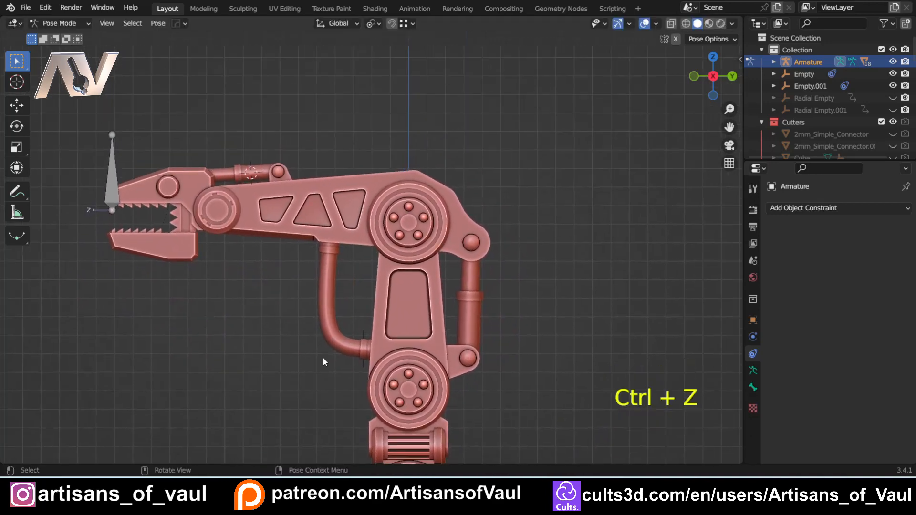
- Move the IK bone about 3.4 units along Y and -4.6 units along Z, and inspect the cable's lower bend up close
middle_click_drag(185, 256, 258, 238, "shift")
left_click(70, 143)
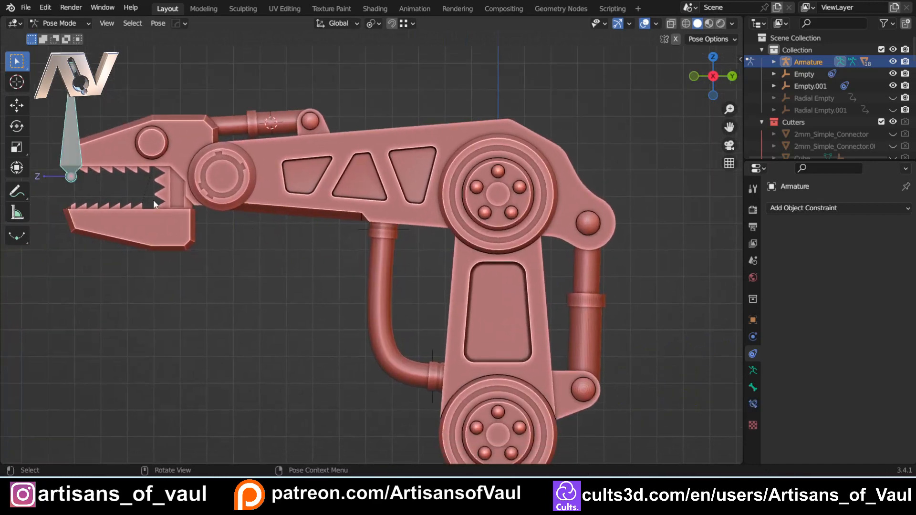
key("g")
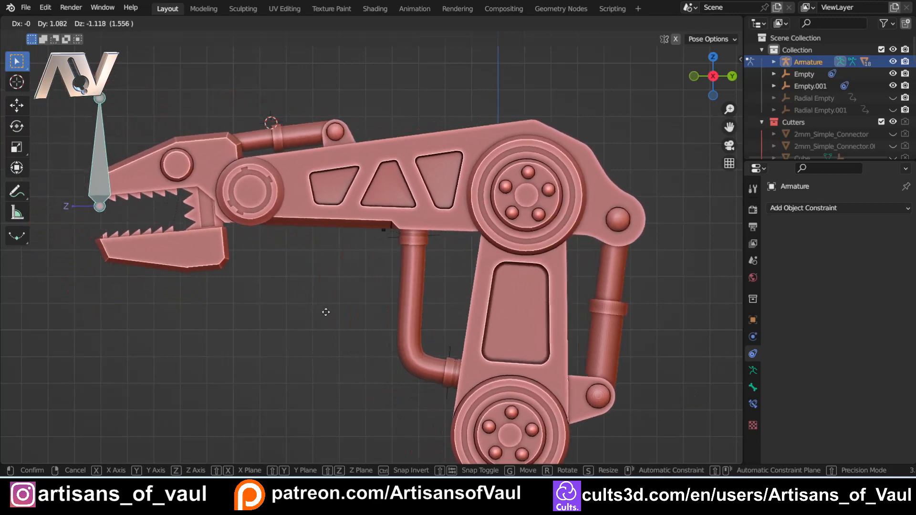
left_click(379, 398)
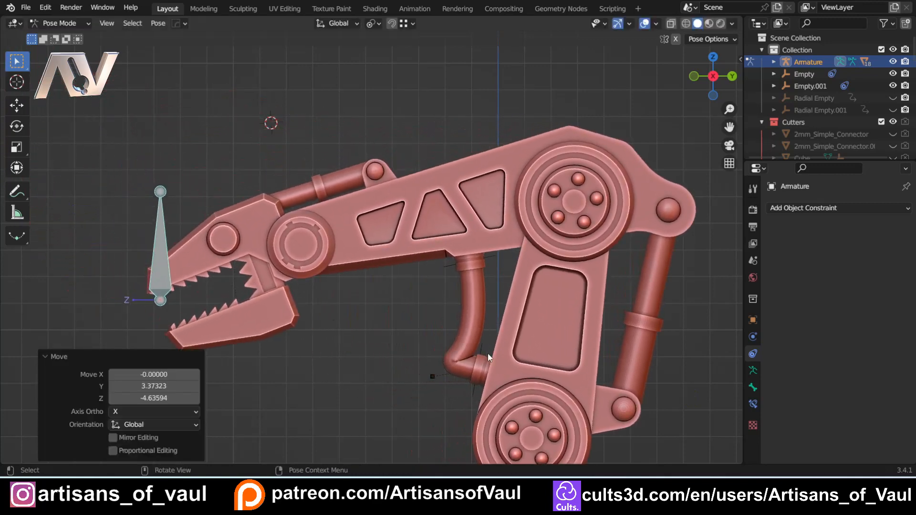
scroll(472, 365, "up", 3)
middle_click_drag(472, 364, 270, 210, "shift")
scroll(289, 258, "up", 4)
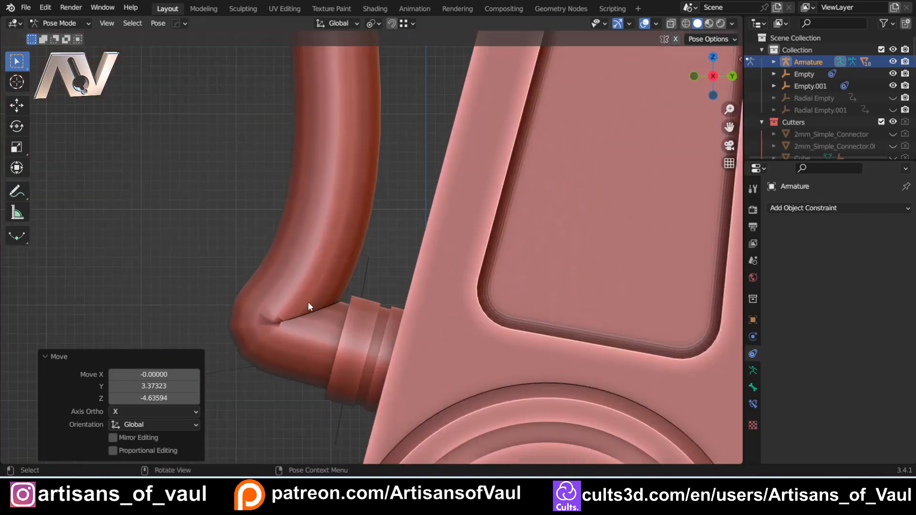
scroll(304, 303, "down", 7)
middle_click_drag(321, 303, 349, 318, "shift")
- Undo the last IK bone move to restore the original arm pose
left_click(386, 248)
key("ctrl+z")
key("ctrl+z")
key("ctrl+z")
key("ctrl+z")
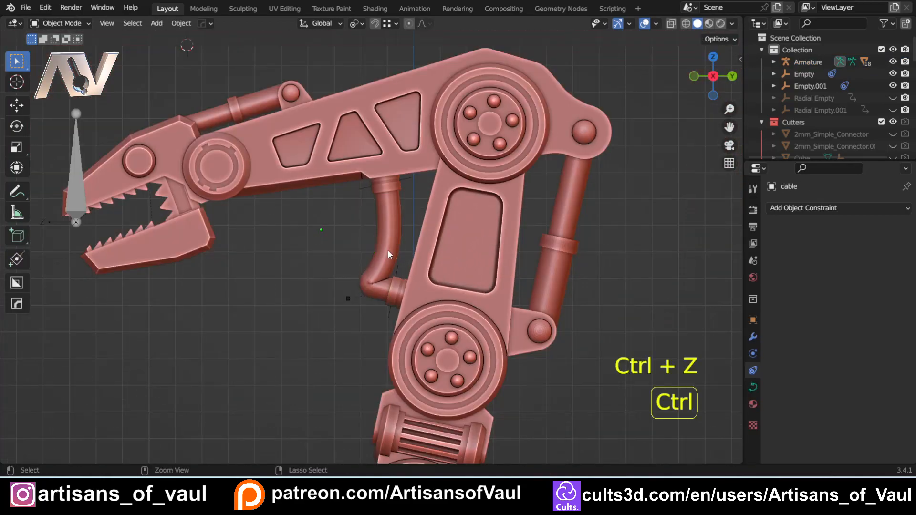
- Delete the cable running between the two connectors on the arm
scroll(370, 272, "down", 4)
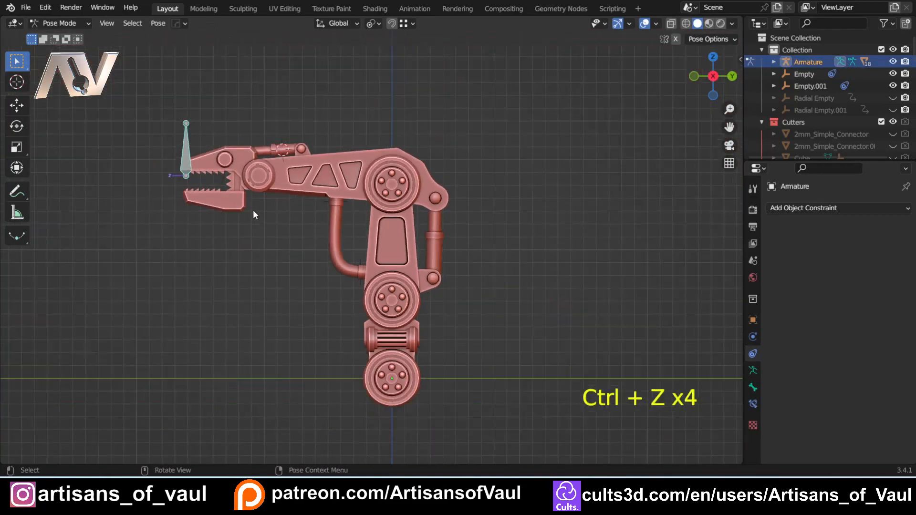
middle_click_drag(262, 235, 282, 297, "shift")
left_click(348, 289)
scroll(329, 307, "up", 3)
left_click(258, 353)
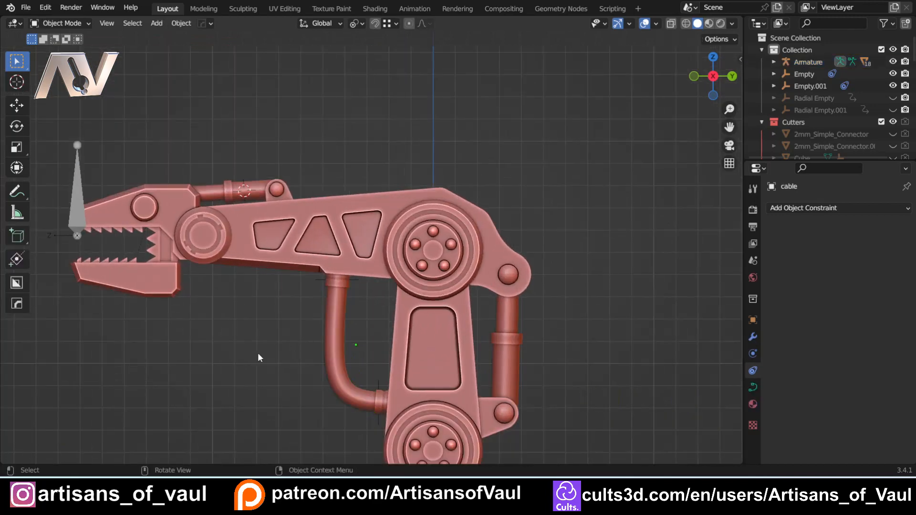
middle_click_drag(258, 353, 262, 294, "shift")
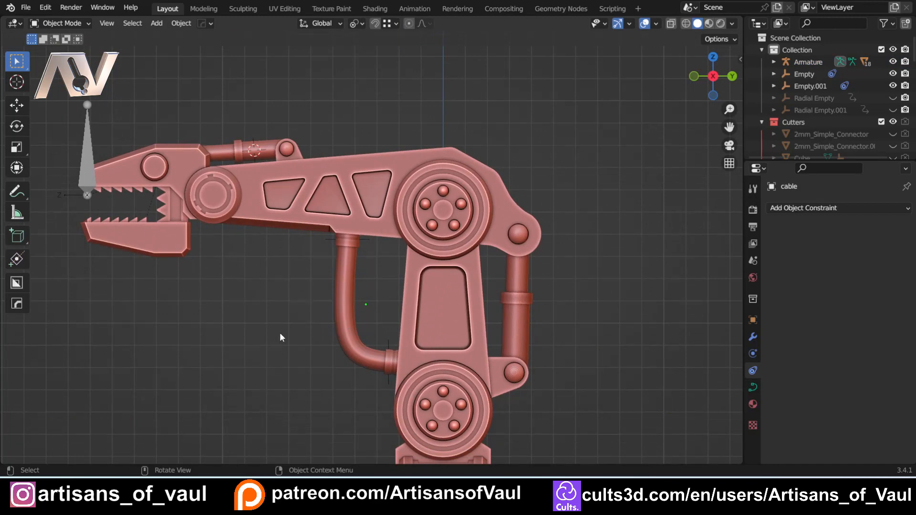
left_click(348, 311)
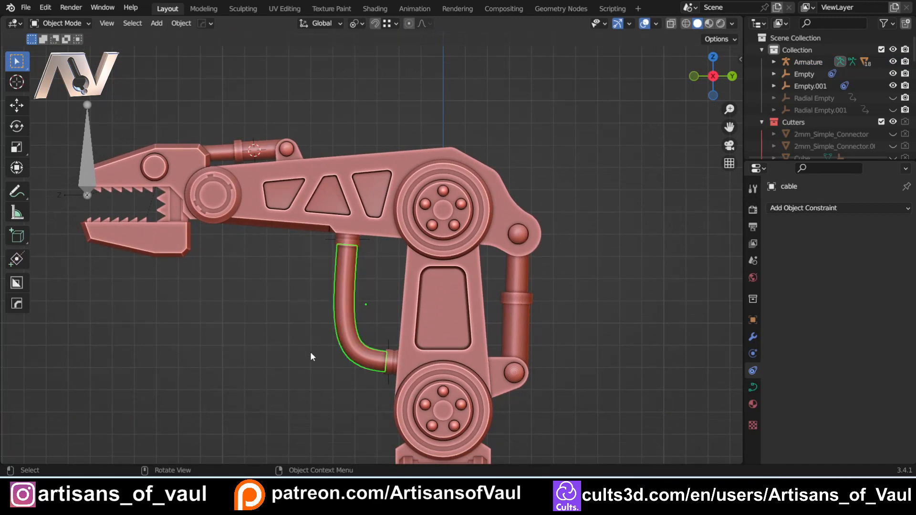
key("Delete")
- Move the IK bone at the claw down and toward the arm to pose the arm without the cable
left_click(89, 157)
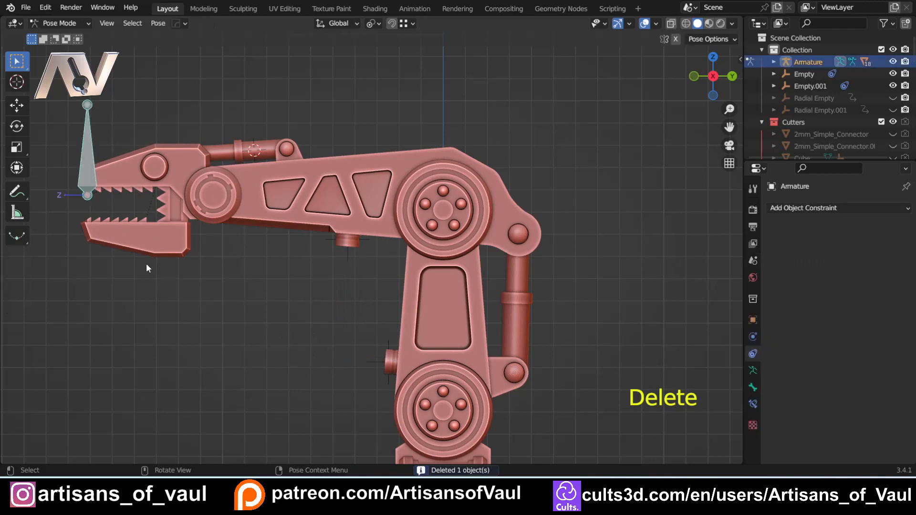
middle_click_drag(191, 274, 202, 257, "shift")
key("g")
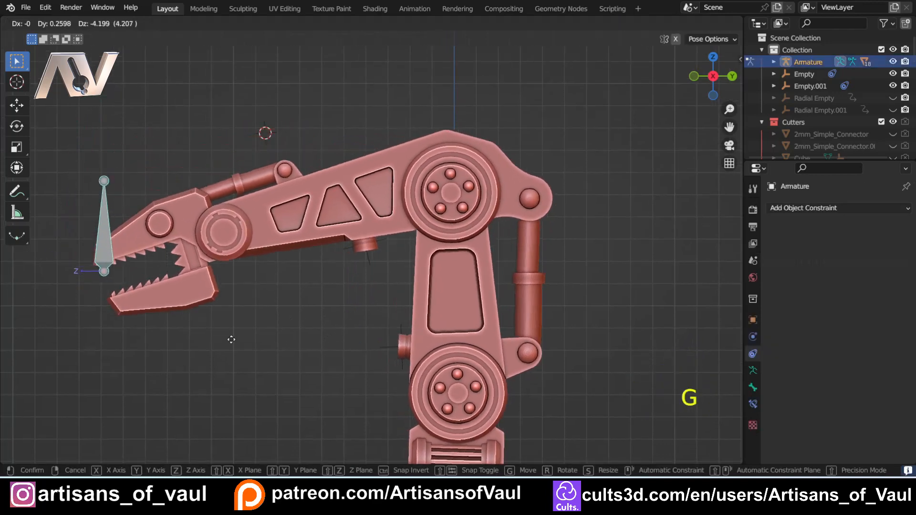
left_click(329, 290)
scroll(303, 296, "up", 3)
middle_click_drag(394, 310, 244, 313, "shift")
- Create a Cablerator cable between the upper arm's lower connector and the lower arm's connector, with width 0.392 and tension 1.862
left_click(296, 205)
left_click(274, 320)
key("shift+alt+c")
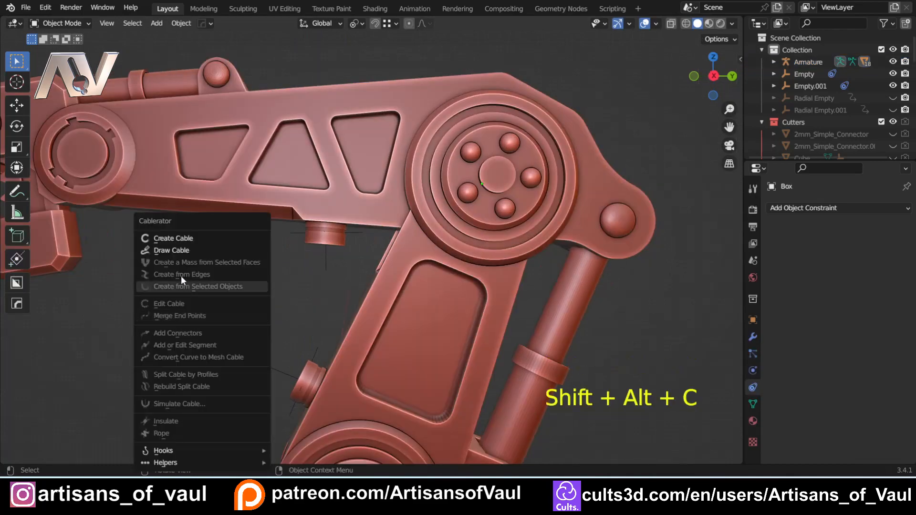
left_click(168, 238)
middle_click_drag(245, 258, 360, 299)
left_click(320, 231)
left_click(310, 376)
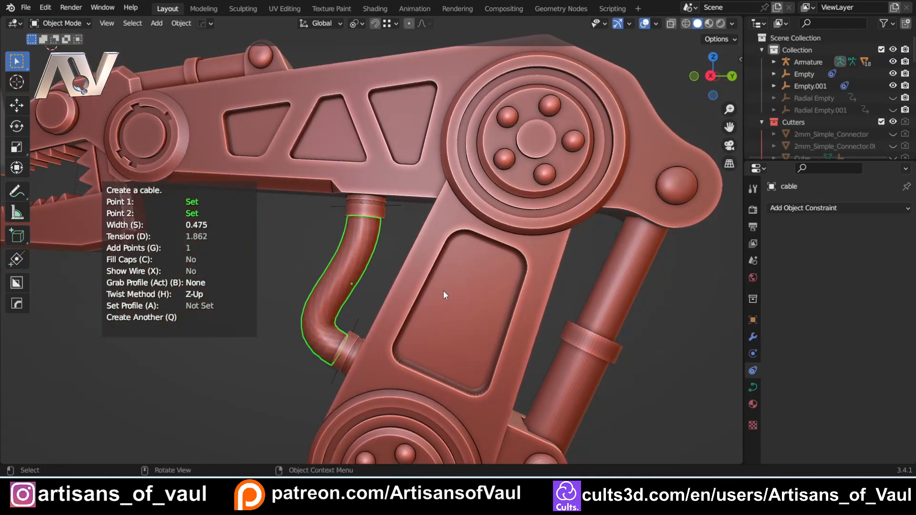
left_click(431, 296)
middle_click_drag(296, 308, 396, 271)
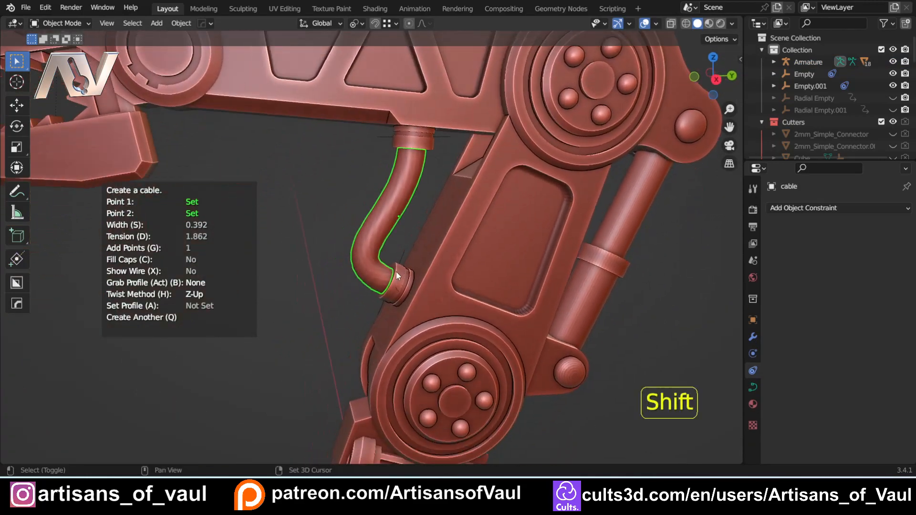
scroll(352, 260, "down", 4)
middle_click_drag(359, 329, 351, 305)
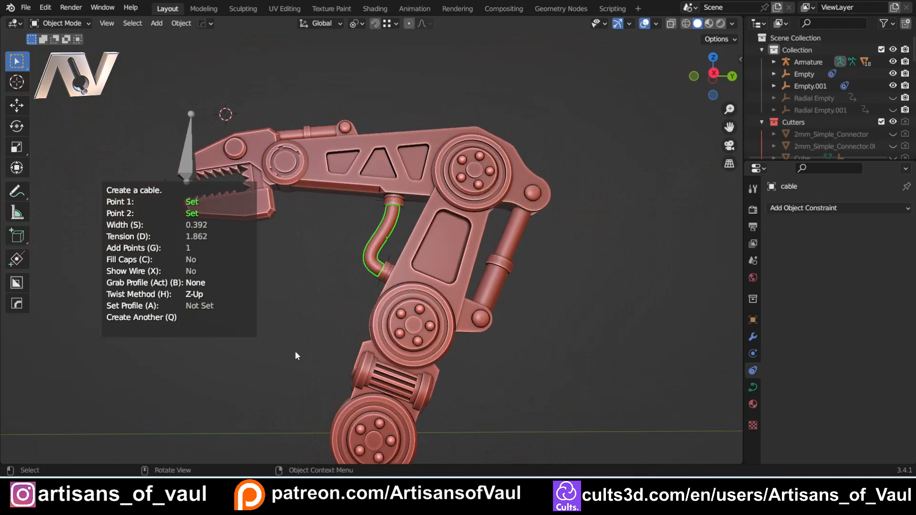
- Try raising the new cable's tension to about 2.08, cancel the change, and inspect the cable's shape from several angles
scroll(286, 341, "up", 2)
key("d")
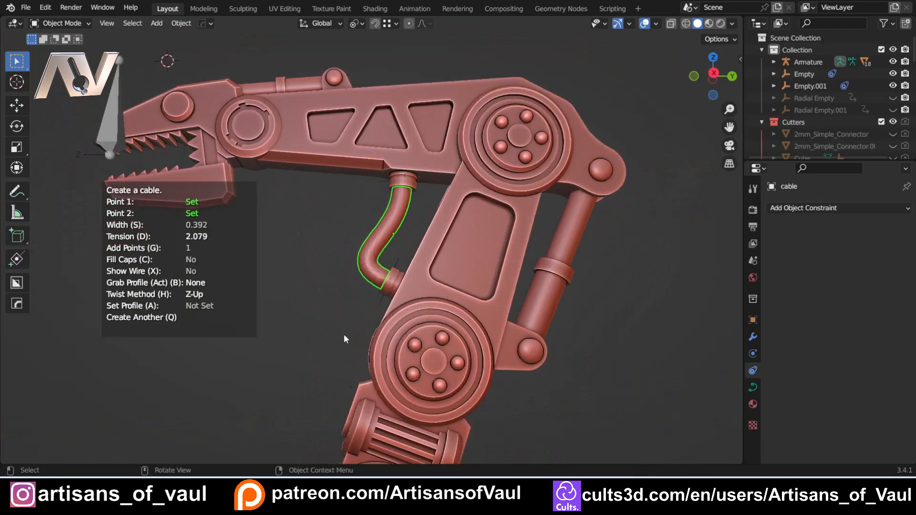
right_click(311, 326)
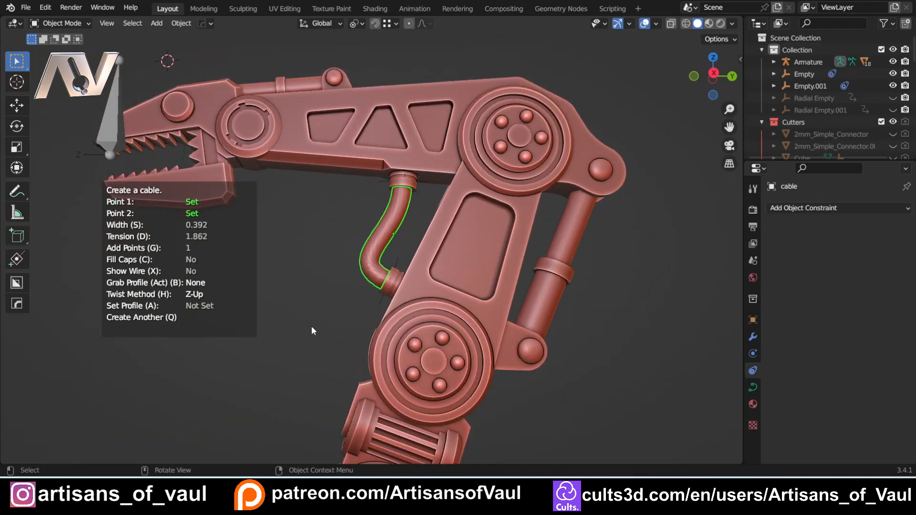
scroll(329, 327, "down", 3)
middle_click_drag(333, 326, 333, 331)
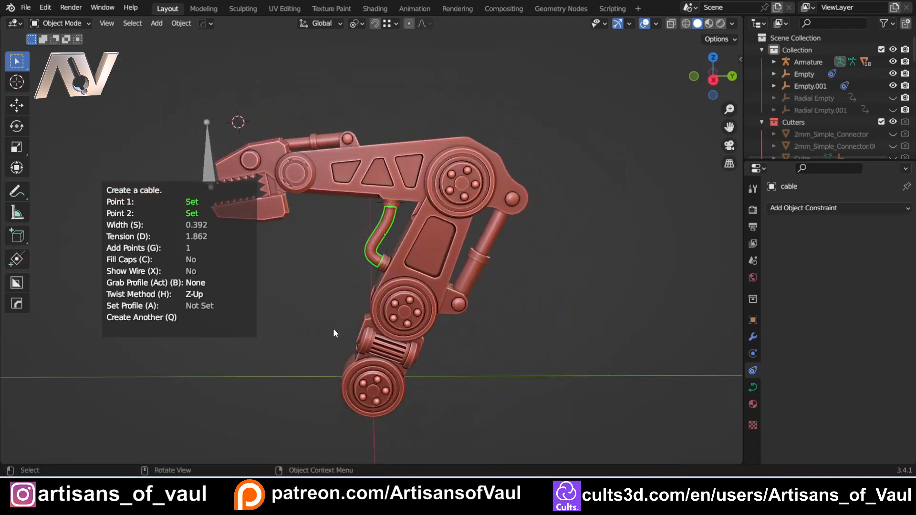
scroll(334, 324, "up", 3)
middle_click_drag(328, 314, 327, 262)
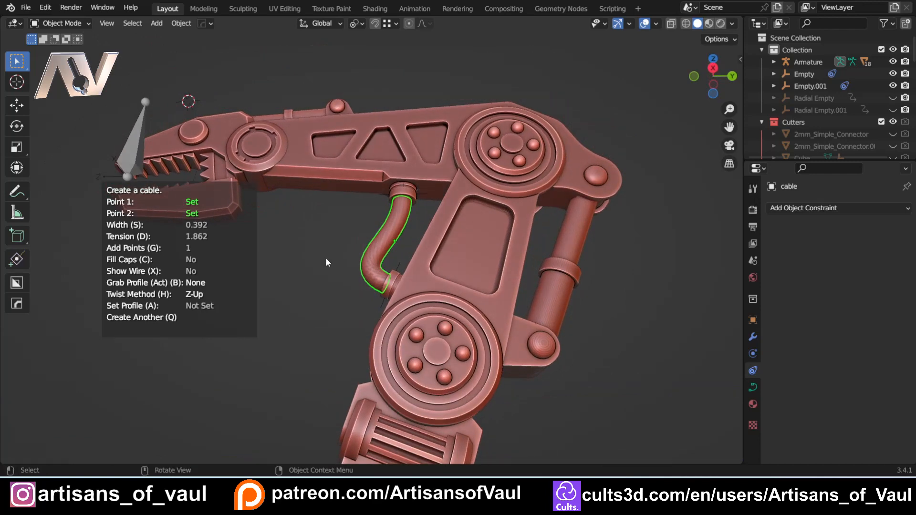
middle_click_drag(331, 262, 454, 282)
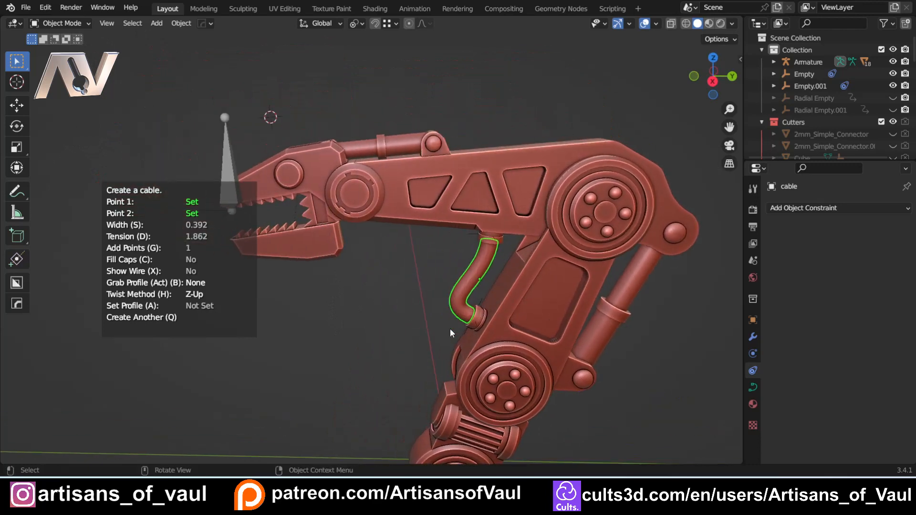
- Undo the new cable, the arm pose and the deletion to bring back the original hooked cable
key("ctrl+z")
key("ctrl+z")
key("ctrl+z")
key("ctrl+z")
key("ctrl+z")
key("ctrl+z")
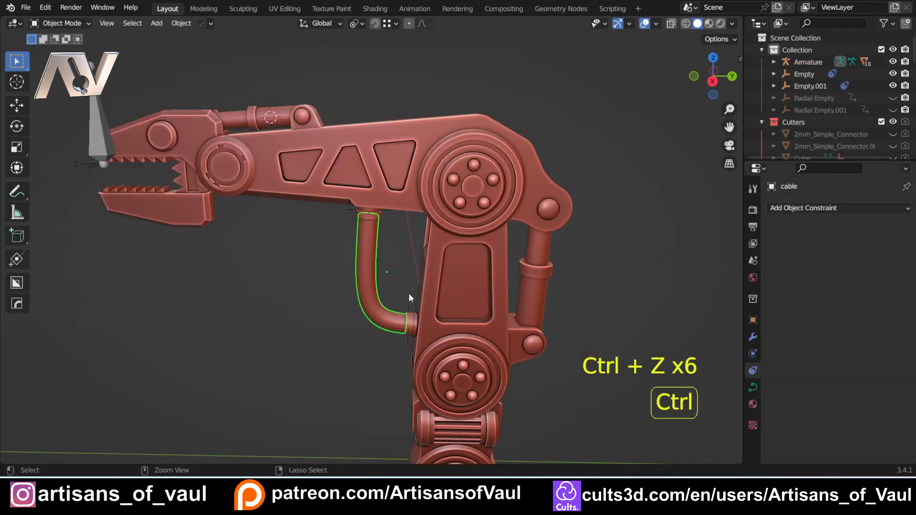
key("ctrl+z")
- Return the armature to Pose Mode by undoing once more, and move the IK bone freely to test the whole arm rig
scroll(293, 316, "down", 4)
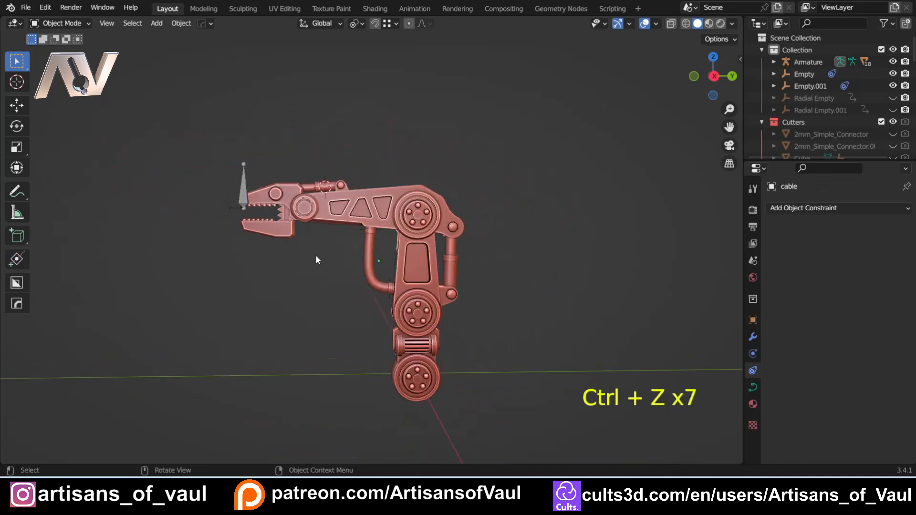
key("ctrl+z")
key("g")
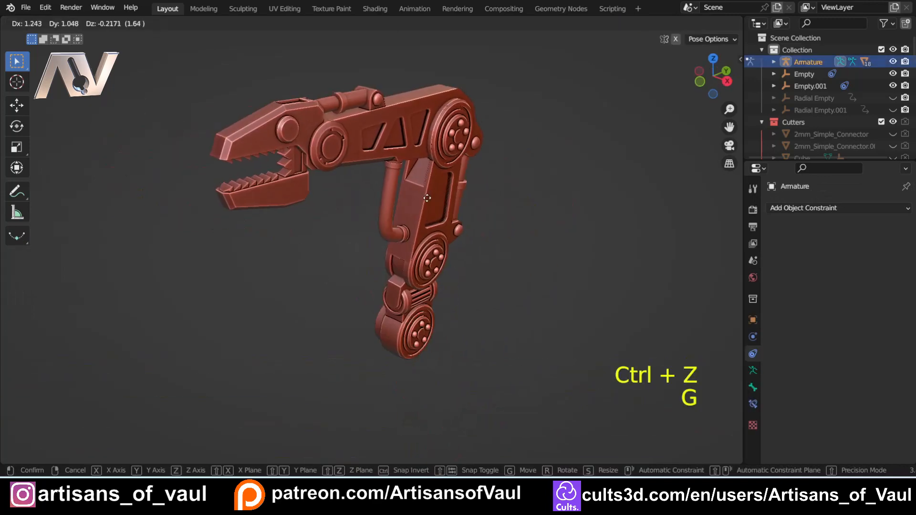